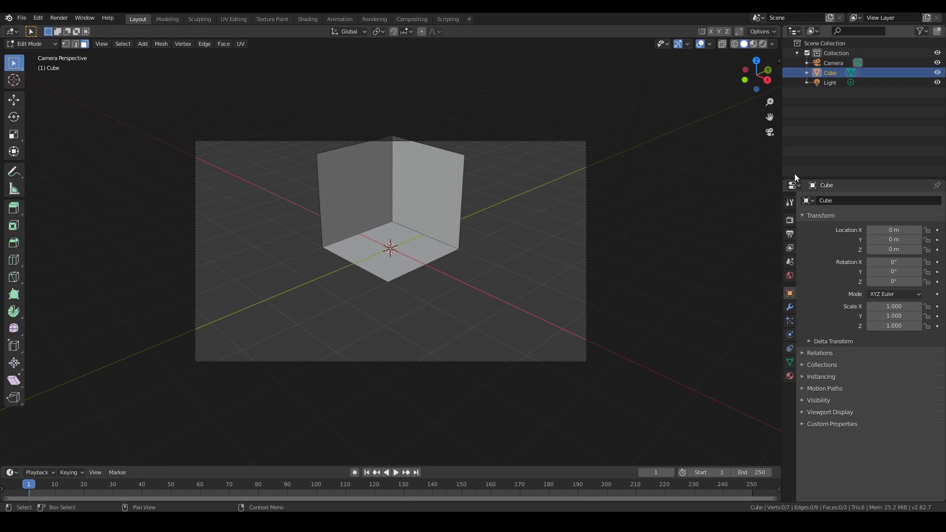
Leave mesh editing and switch the scene camera's lens type to Orthographic
key("Tab")
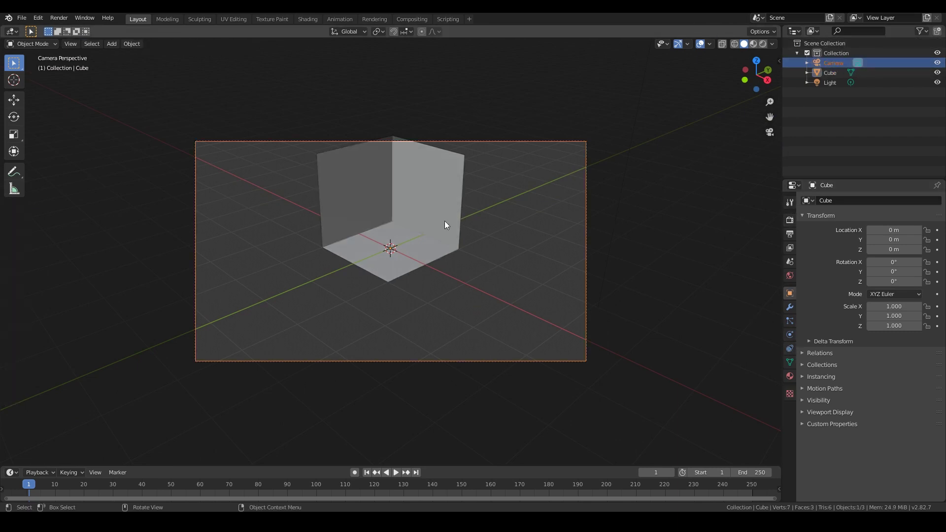
left_click(834, 63)
left_click(790, 334)
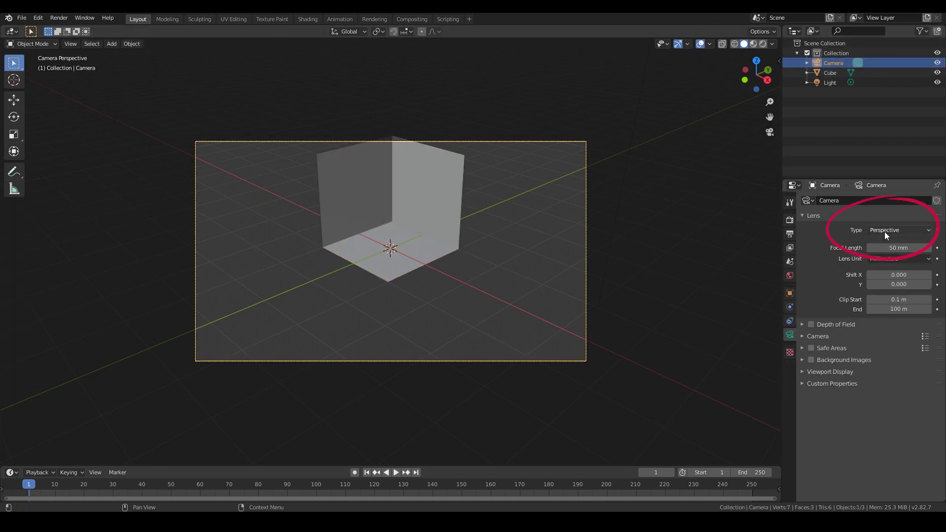
left_click(886, 231)
left_click(887, 261)
Frame the room in the camera with an orthographic scale of 6.214 and a Y shift of 0.160
mouse_move(899, 262)
left_mouse_down()
mouse_move(890, 263)
mouse_move(899, 262)
left_mouse_up()
left_click_drag(898, 272, 902, 250)
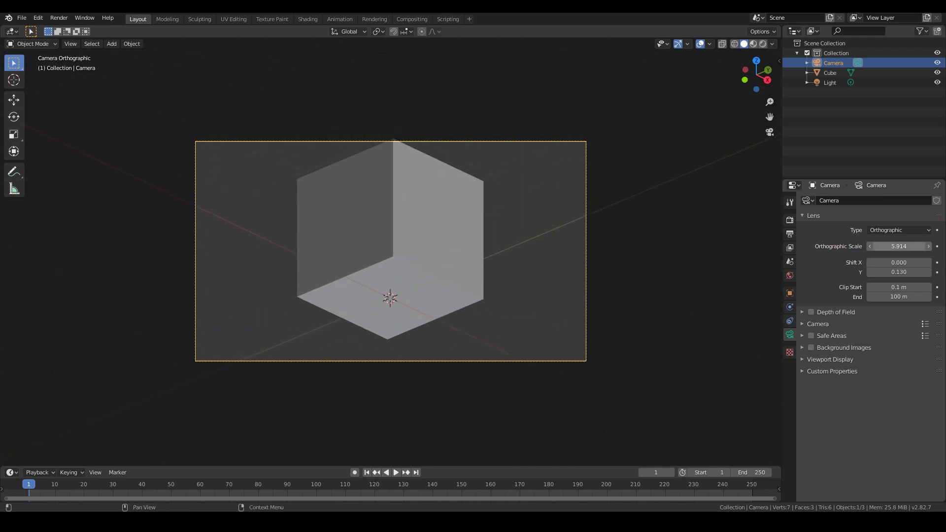
left_click(930, 273)
left_click(930, 273)
left_click(930, 273)
left_click(930, 272)
Add a UV sphere at the world origin
middle_click_drag(451, 271, 383, 280)
key("shift+a")
mouse_move(382, 278)
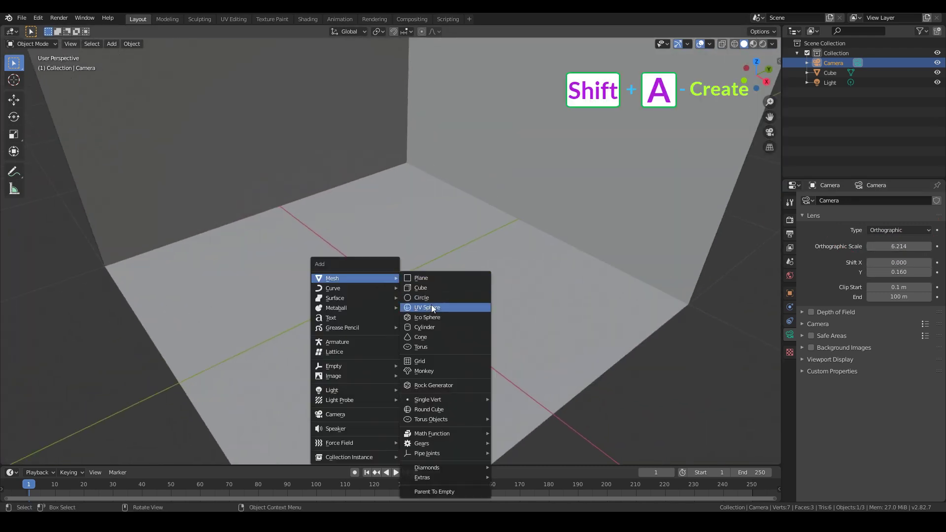
left_click(432, 308)
key("s")
left_click(435, 274)
key("ctrl+z")
Raise the sphere's mesh relative to its origin so that its lowest point rests on the floor
key("Tab")
scroll(570, 332, "down", 3)
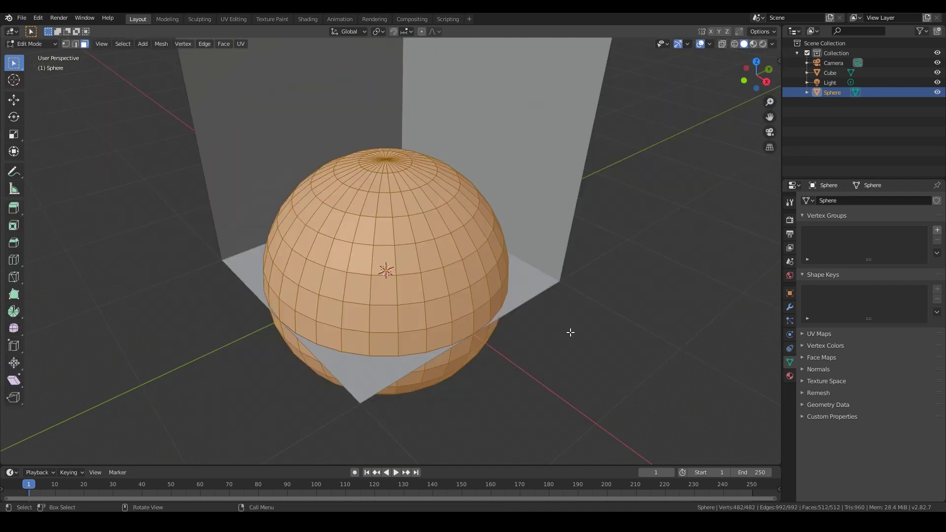
key("n")
key("Tab")
scroll(587, 283, "down", 4)
Scale the sphere down to about 0.157 so it becomes a small ball on the room's floor
key("s")
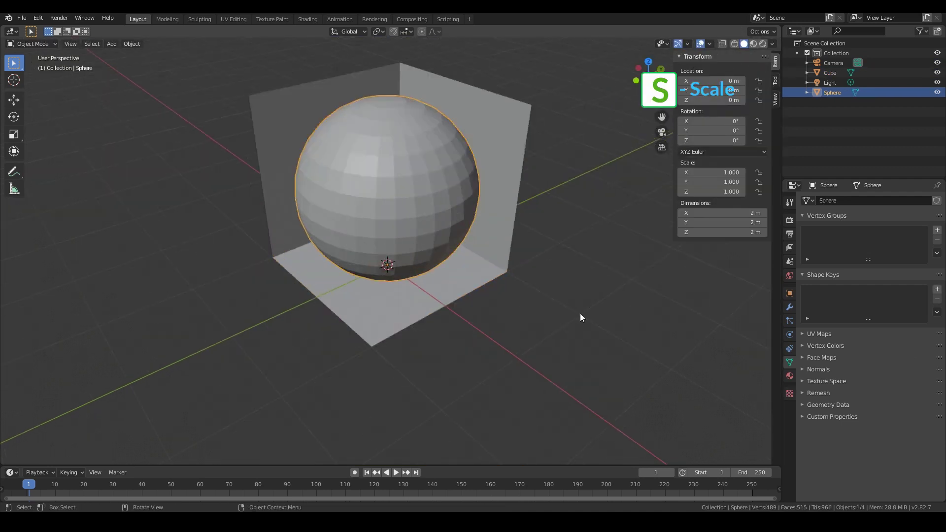
left_click(517, 299)
key("n")
scroll(517, 296, "up", 7)
middle_click_drag(512, 296, 389, 256)
key("s")
left_click(456, 298)
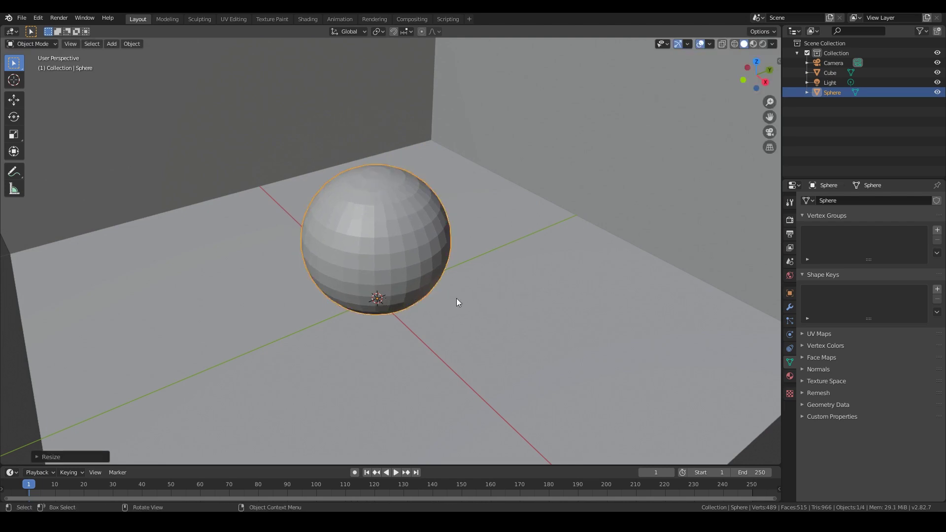
middle_click_drag(456, 298, 315, 300)
key("shift+s")
key("Escape")
key("shift+a")
mouse_move(332, 298)
left_click(431, 95)
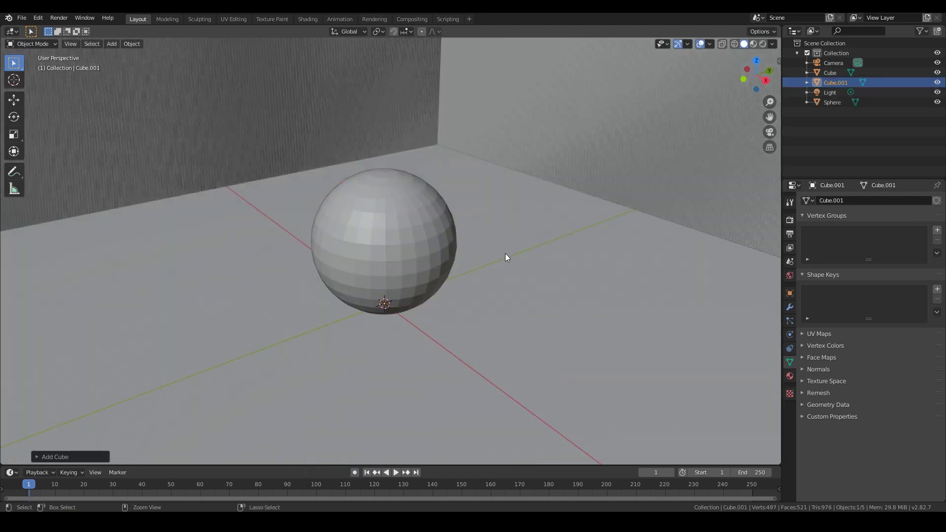
key("ctrl+z")
Add a new cube mesh at the world origin
scroll(474, 266, "down", 6)
key("shift+a")
left_click(525, 271)
Set the new cube's median Z to 1 m in mesh editing so it stands on the floor
key("Tab")
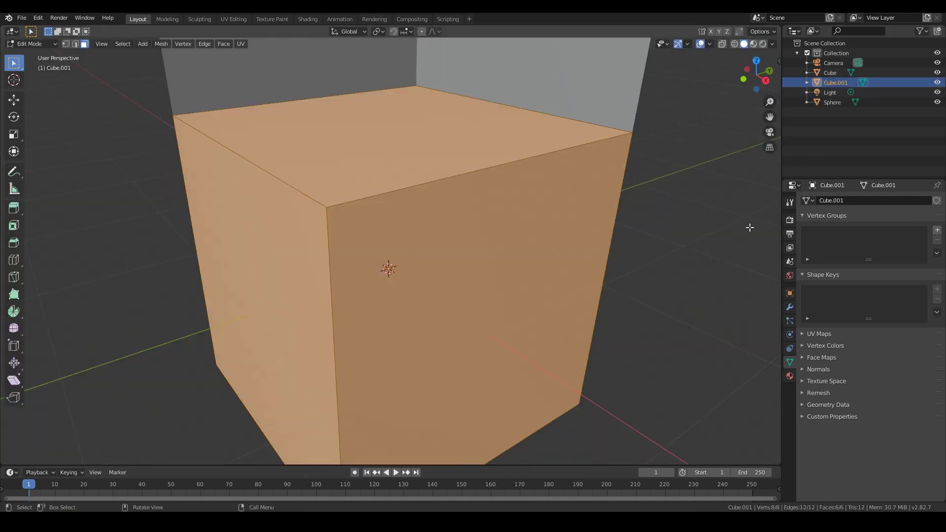
key("n")
left_click(743, 101)
type("1")
key("Return")
key("Tab")
key("n")
Scale the new cube to about 0.271 and move it along X to about -0.518 m, behind the sphere
key("s")
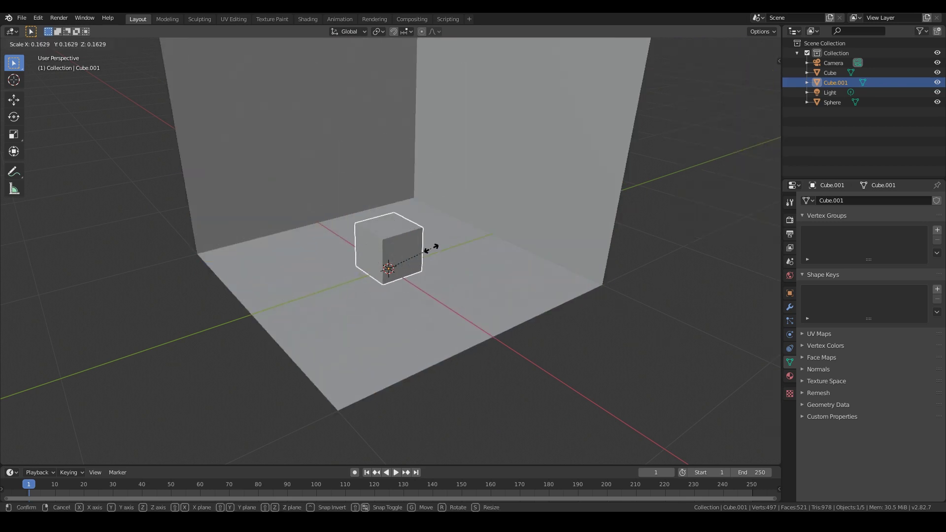
left_click(458, 247)
key("KP_3")
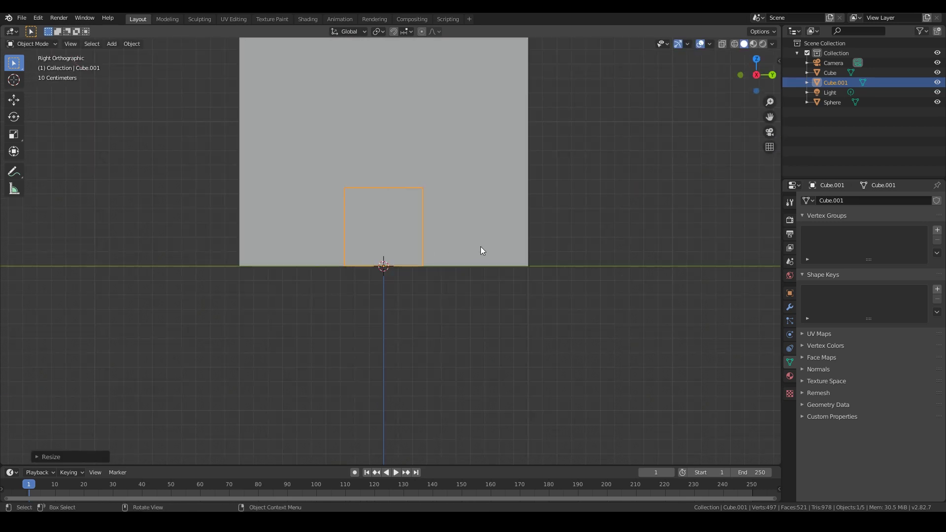
key("shift+z")
key("shift+z")
mouse_move(439, 255)
middle_mouse_down()
mouse_move(454, 279)
mouse_move(489, 289)
middle_mouse_up()
key("g")
key("x")
left_click(346, 237)
scroll(347, 236, "up", 3)
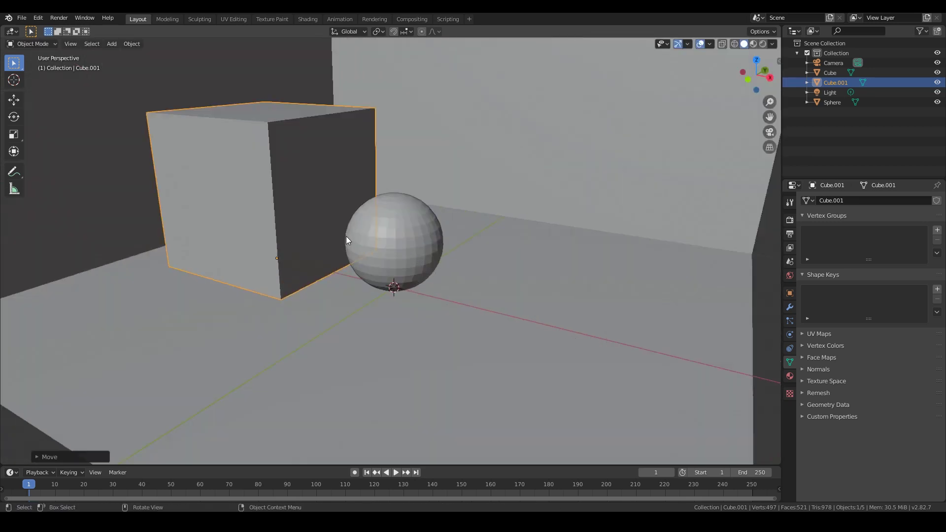
Subdivide all faces of the small cube twice to give each side a 4 × 4 grid
key("Tab")
middle_click_drag(346, 237, 360, 272)
key("a")
right_click(336, 262)
left_click(338, 267)
right_click(337, 240)
left_click(336, 241)
Search the add-ons in the preferences for "LOOP" and make sure LoopTools is enabled
left_click(38, 18)
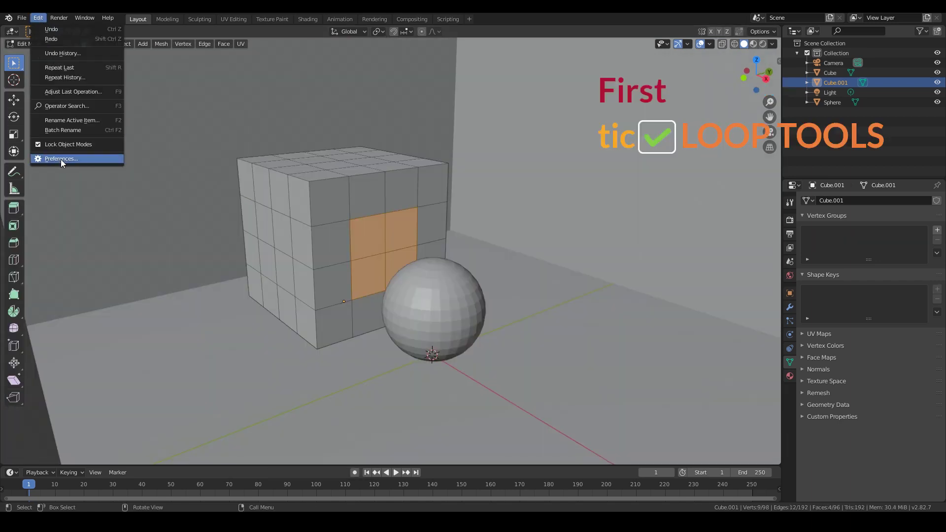
left_click(49, 159)
left_click(288, 68)
type("LOOP")
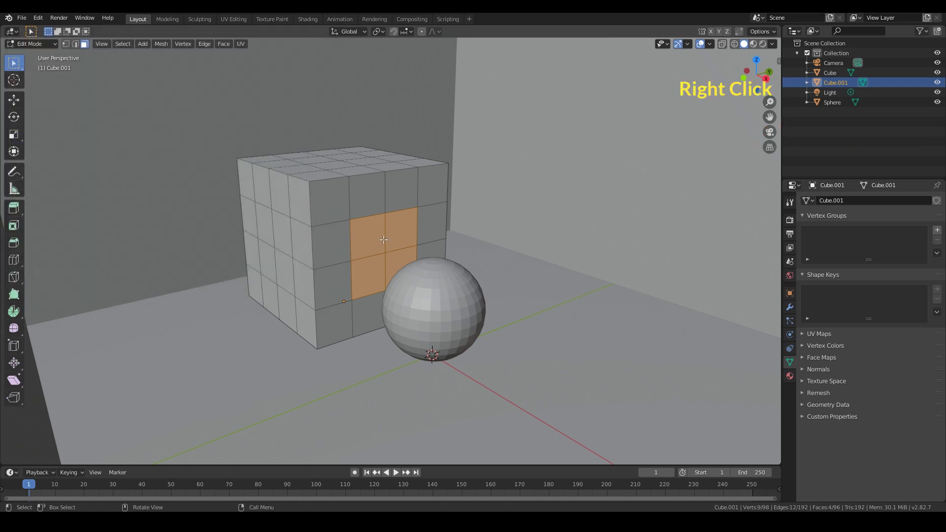
Reshape the four central faces on the cube's side facing the sphere into a circle with LoopTools and inset them
right_click(321, 210)
left_click(431, 220)
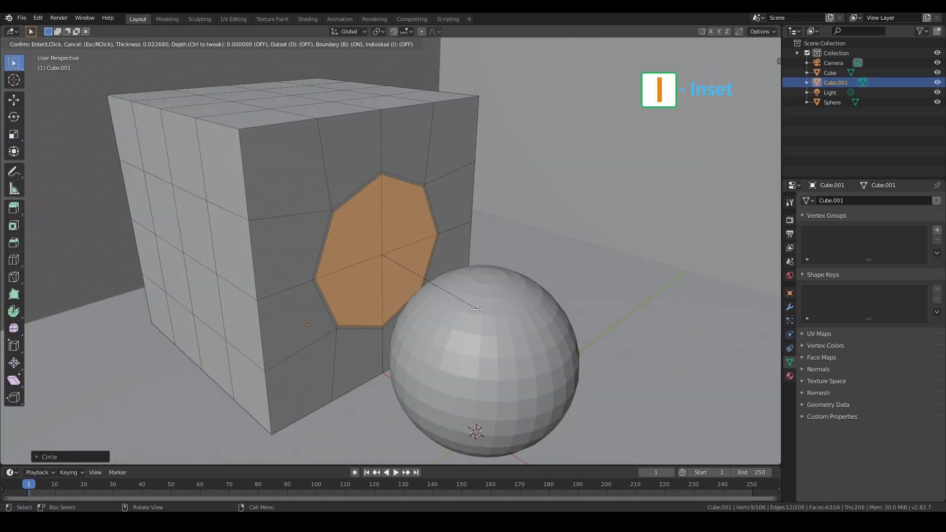
middle_click_drag(473, 299, 463, 344)
Push the circular faces inward along X to carve a round recess into the cube
key("g")
key("x")
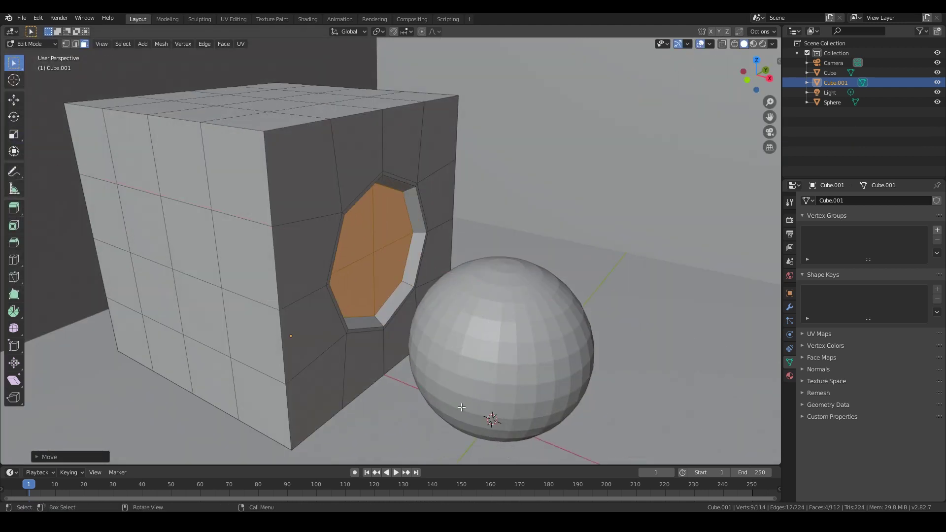
left_click(432, 372)
key("alt+a")
mouse_move(468, 261)
middle_mouse_down()
mouse_move(353, 230)
mouse_move(463, 247)
mouse_move(480, 258)
middle_mouse_up()
middle_click_drag(304, 215, 314, 216)
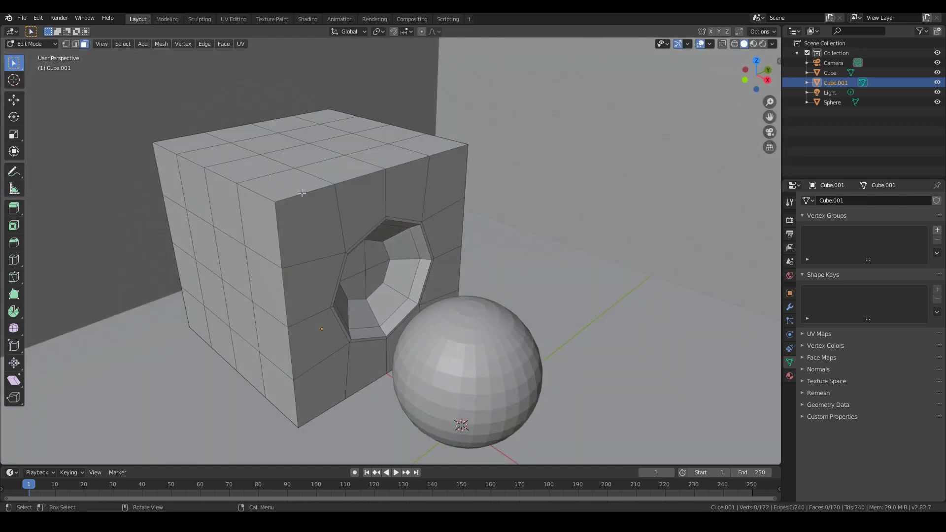
key("Tab")
left_click(790, 307)
left_click(870, 200)
left_click(735, 362)
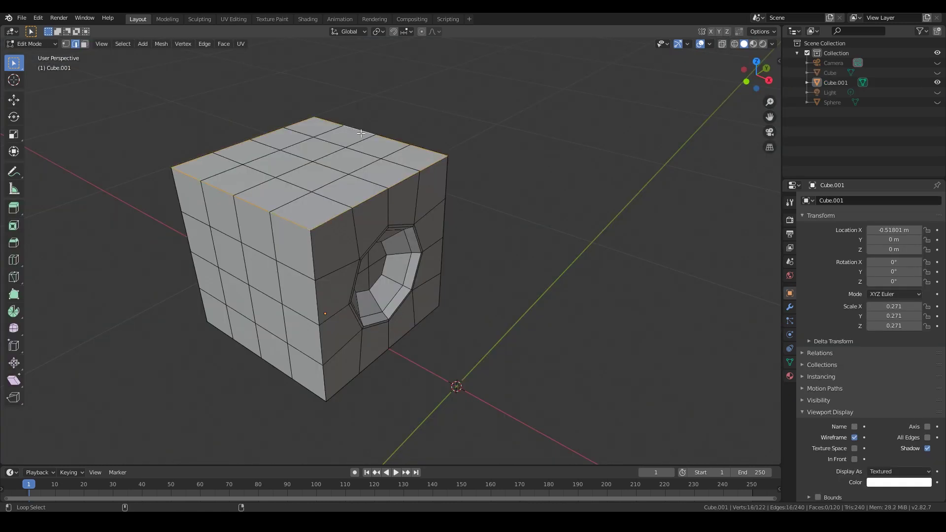
Select the remaining outer edges of the isolated cube and give all its outer edges a narrow bevel
middle_click_drag(243, 341, 468, 389)
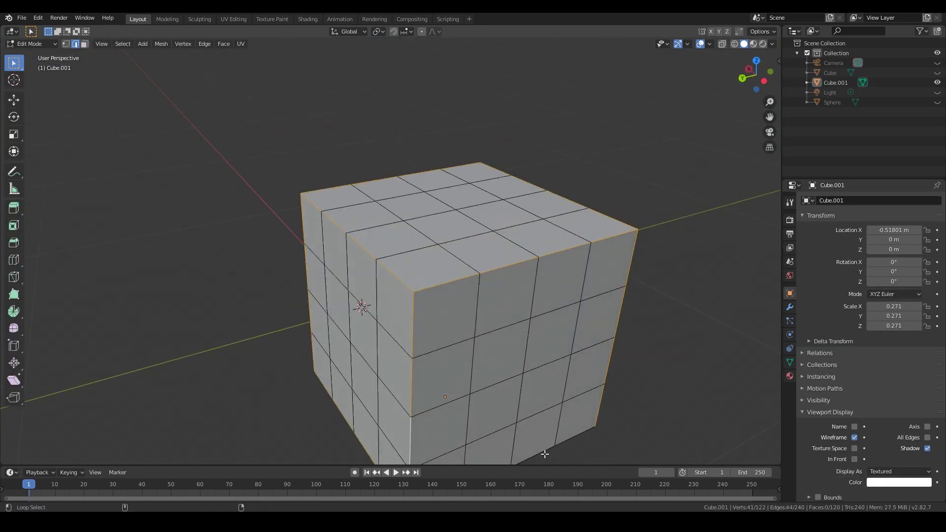
left_click(469, 389, "alt+shift")
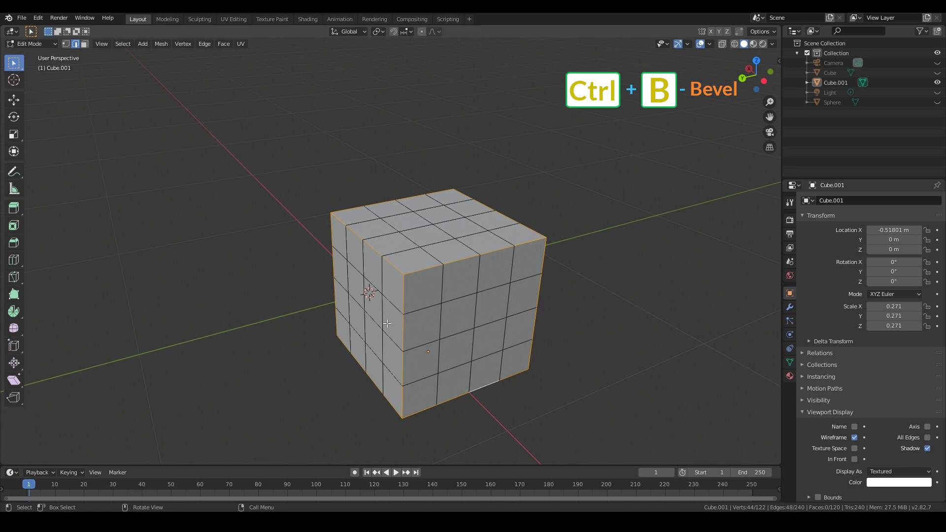
middle_click_drag(387, 323, 331, 266, "shift")
key("ctrl+b")
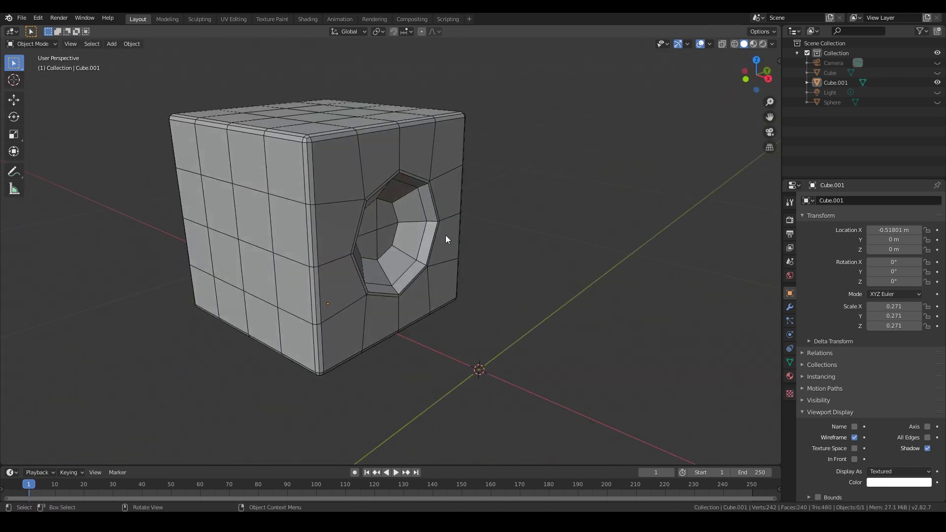
Add a Subdivision Surface modifier to the cube with 2 viewport subdivisions
left_click(790, 307)
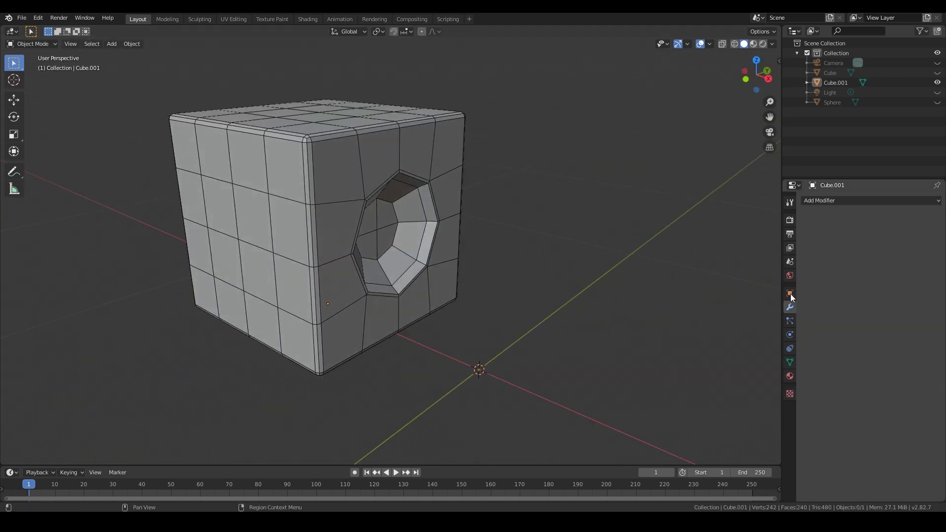
left_click(833, 201)
left_click(724, 357)
middle_click_drag(430, 214, 422, 210)
left_click(865, 275)
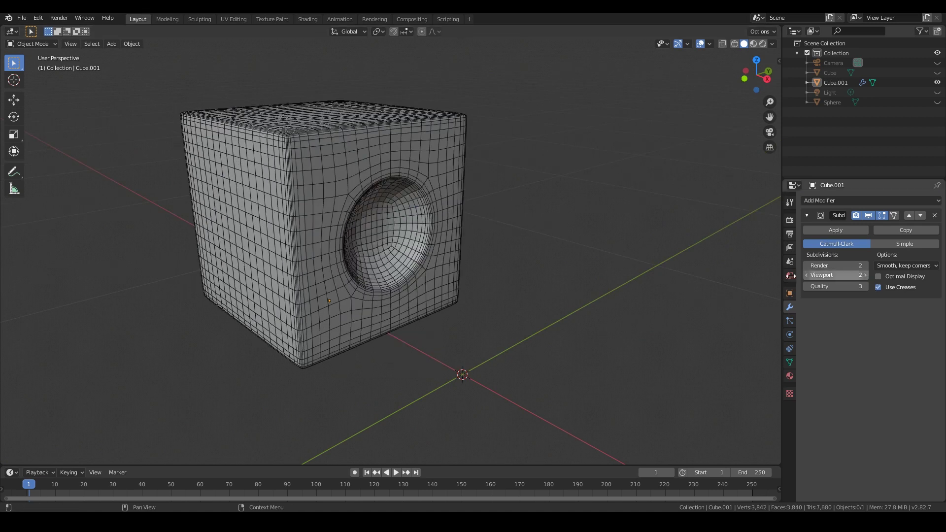
Turn off the cube's wireframe display and reveal the hidden scene objects
left_click(790, 294)
left_click(854, 437)
middle_click_drag(521, 278, 485, 271)
left_click(368, 233)
middle_click_drag(453, 244, 419, 274)
scroll(453, 250, "down", 7)
scroll(409, 280, "up", 4)
key("alt+h")
Raise the sphere in the right side view to a Z of about 0.109 m, in line with the cube's recess
left_click(419, 279)
key("KP_3")
key("shift+z")
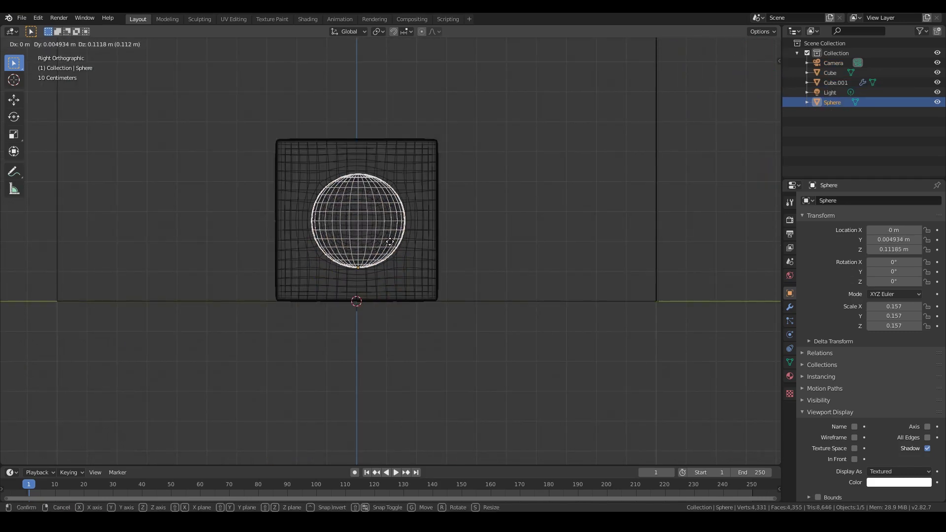
middle_click_drag(418, 289, 516, 298)
Rotate the sphere 90° about Y and fit it into the cube's recess at a scale of about 0.142
type("s")
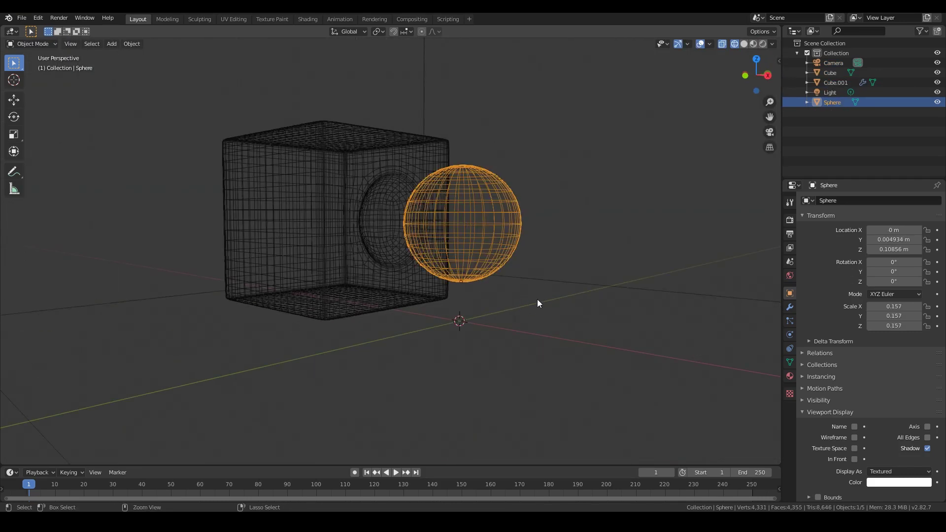
type("ry90")
key("Return")
key("KP_3")
key("g")
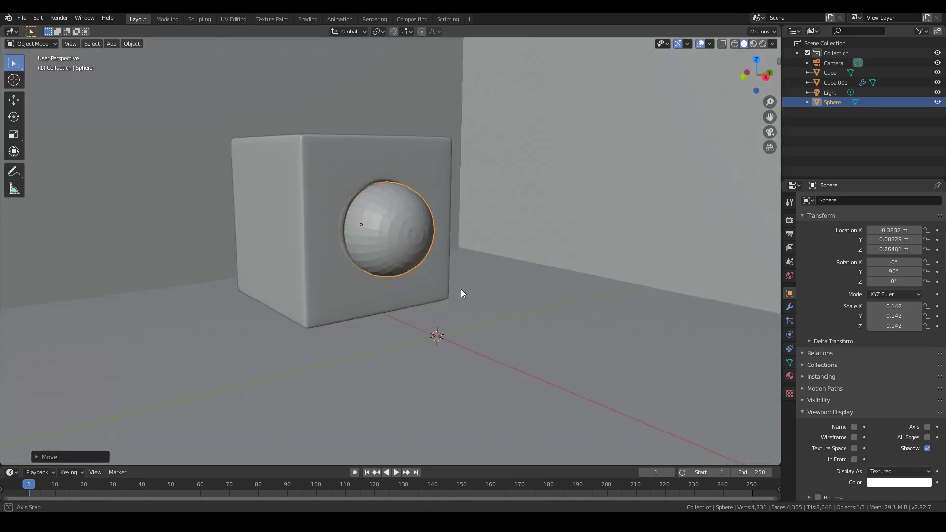
Refine the sphere's fit in the recess to a scale of 0.138 and a Z of about 0.271 m, and shade it smooth
key("s")
right_click(437, 282)
key("KP_3")
key("shift+z")
scroll(355, 266, "up", 4)
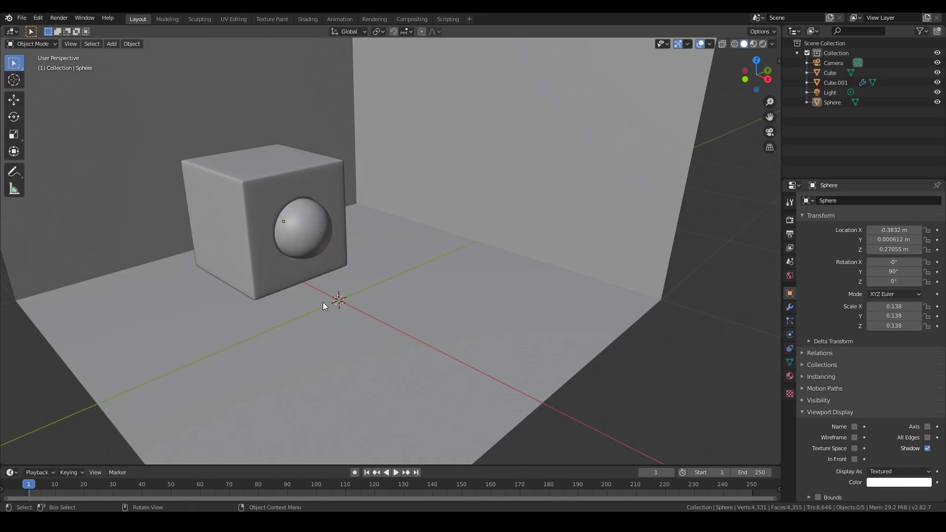
middle_click_drag(324, 302, 321, 293)
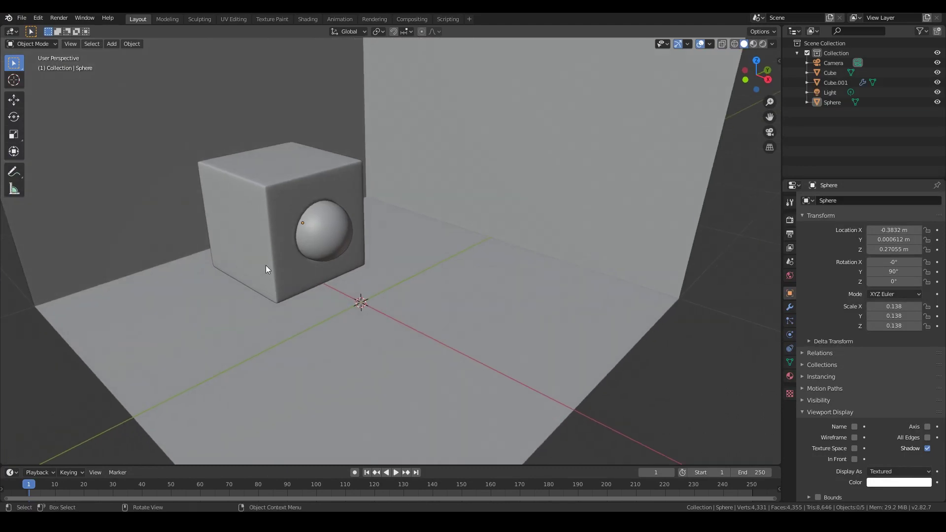
Add a cylinder mesh at the world origin
left_click(255, 334)
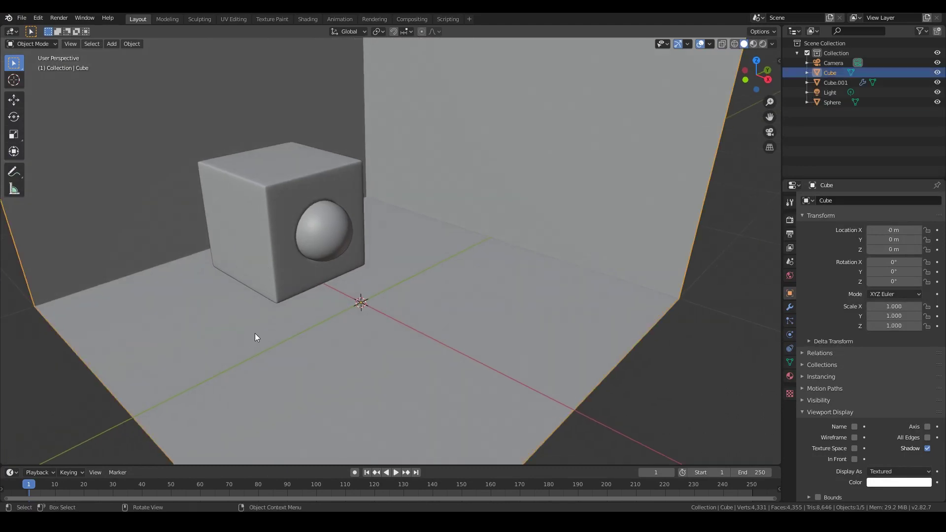
key("shift+a")
mouse_move(246, 321)
left_click(320, 190)
scroll(566, 377, "down", 6)
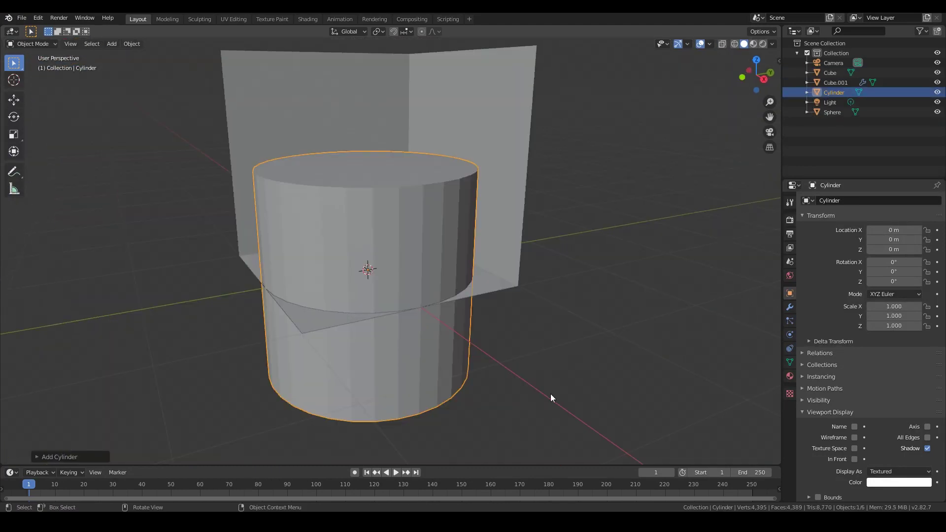
Set the cylinder's median Z to 1 m in mesh editing so its base rests on the floor
key("Tab")
type("n1")
key("Return")
left_click(629, 333)
key("Tab")
key("n")
Scale the cylinder to about 0.268 and lower its top face about 0.446 m along Z to make a flat disc
key("s")
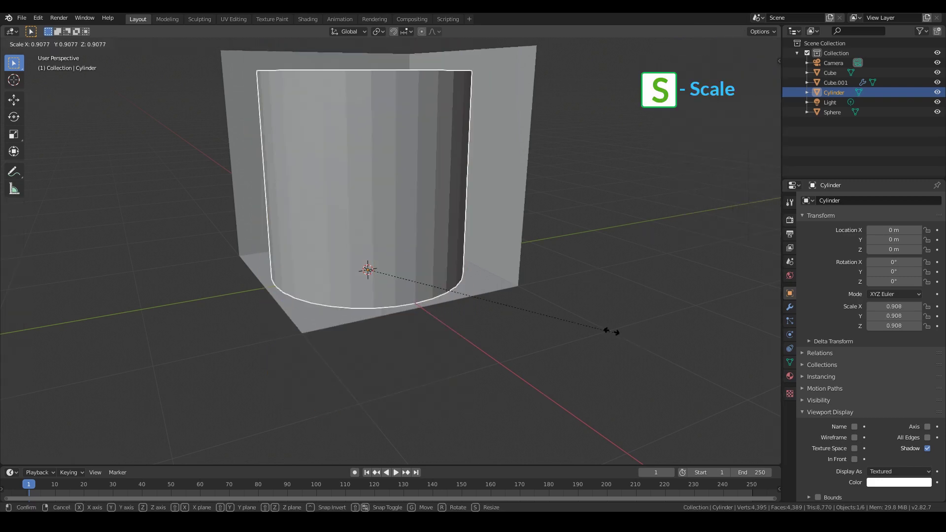
left_click(437, 268)
scroll(414, 291, "up", 4)
key("Tab")
left_click(413, 224)
key("g")
key("z")
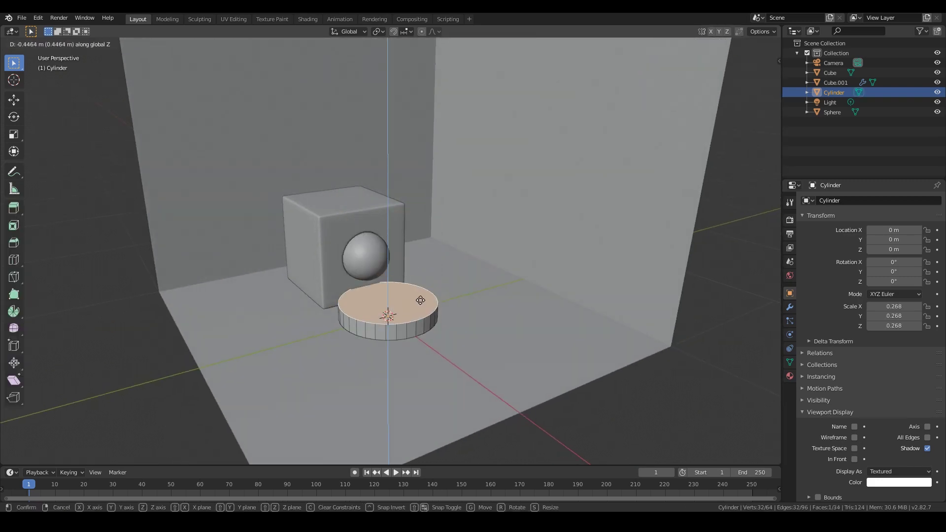
left_click(420, 301)
key("Tab")
Inset the disc's top face three times to form concentric rings
mouse_move(421, 303)
middle_mouse_down()
mouse_move(421, 345)
mouse_move(409, 288)
middle_mouse_up()
key("Tab")
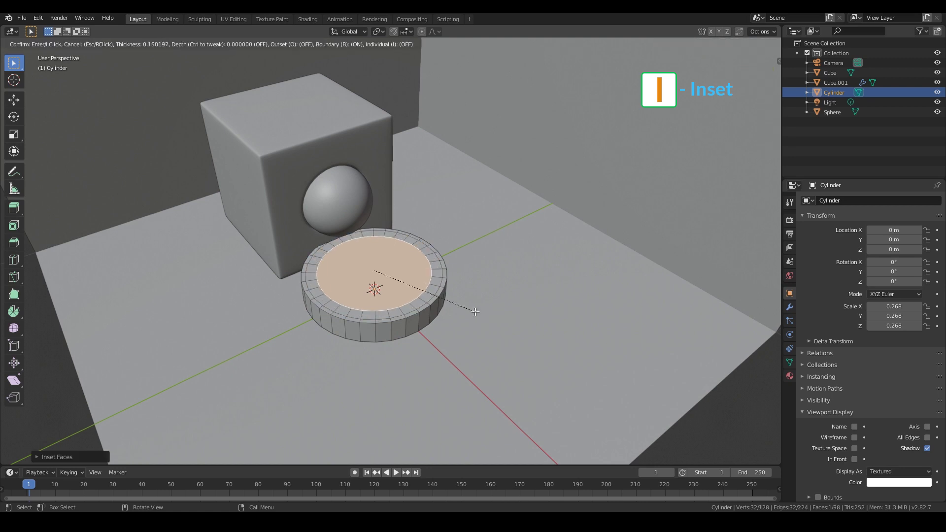
key("i")
left_click(465, 297)
scroll(414, 301, "up", 2)
Lower the inset centre face into the disc and bevel the hollow's ring edges 0.16 m with 3 segments
key("g")
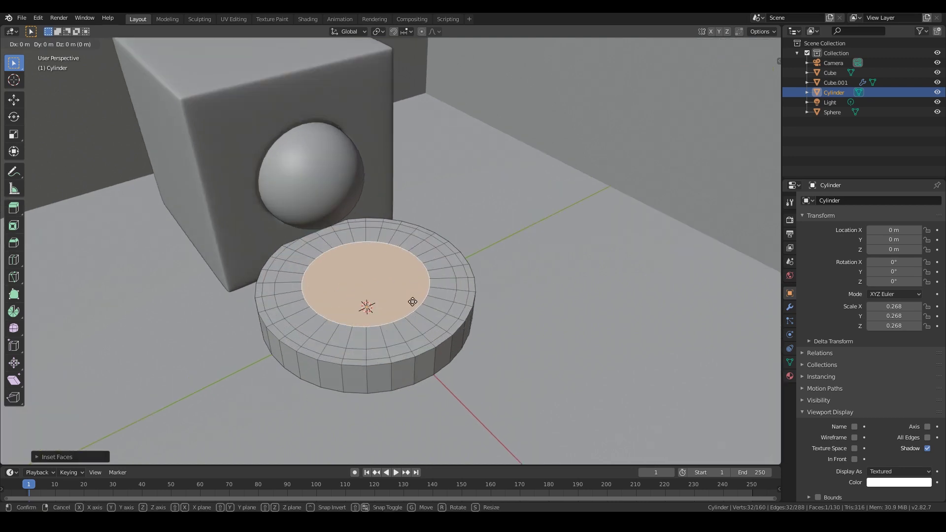
left_click(413, 306)
key("ctrl+b")
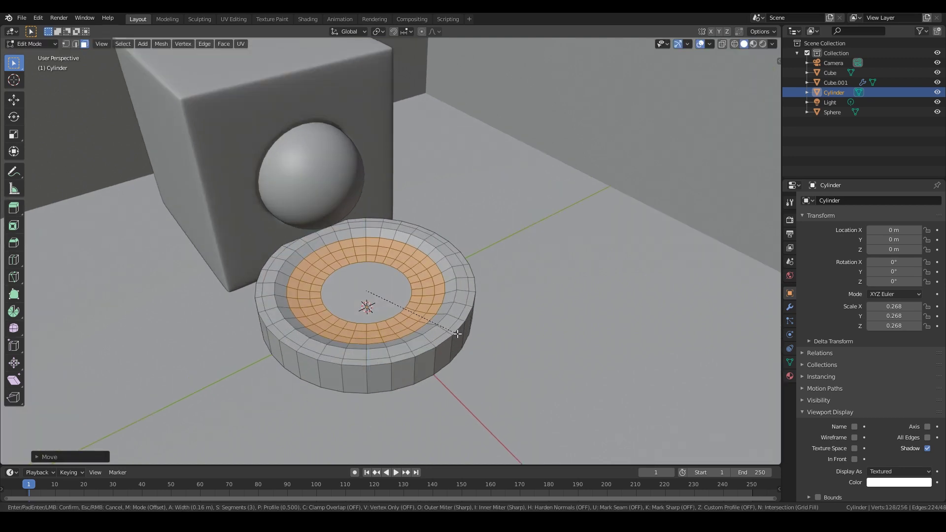
left_click(458, 334)
left_click(499, 343)
Bevel the disc's outer top rim edge loop about 0.098 m with 3 segments
middle_click_drag(499, 343, 498, 331)
scroll(497, 332, "up", 1)
left_click(417, 343, "alt")
key("2")
left_click(384, 350, "alt")
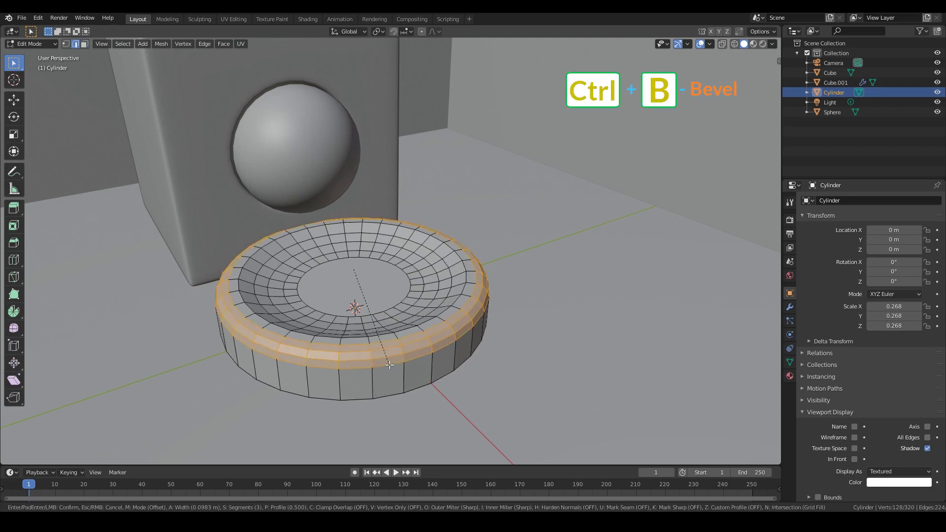
Leave mesh editing and shade the disc smooth
middle_click_drag(467, 410, 513, 356)
key("Tab")
right_click(451, 331)
left_click(451, 331)
middle_click_drag(452, 331, 415, 372)
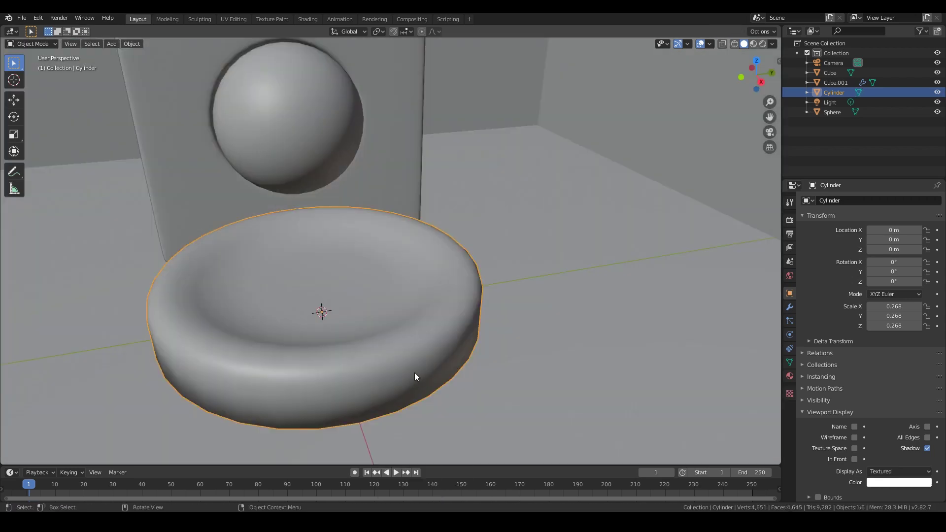
Add a loop cut around the disc's side close to its bottom edge
key("Tab")
key("ctrl+r")
left_click(402, 363)
left_click(403, 382)
key("Tab")
Isolate the disc and inset its bottom face to sharpen the base edge
middle_click_drag(503, 394, 437, 280)
key("Tab")
key("alt+h")
key("Tab")
key("Tab")
key("i")
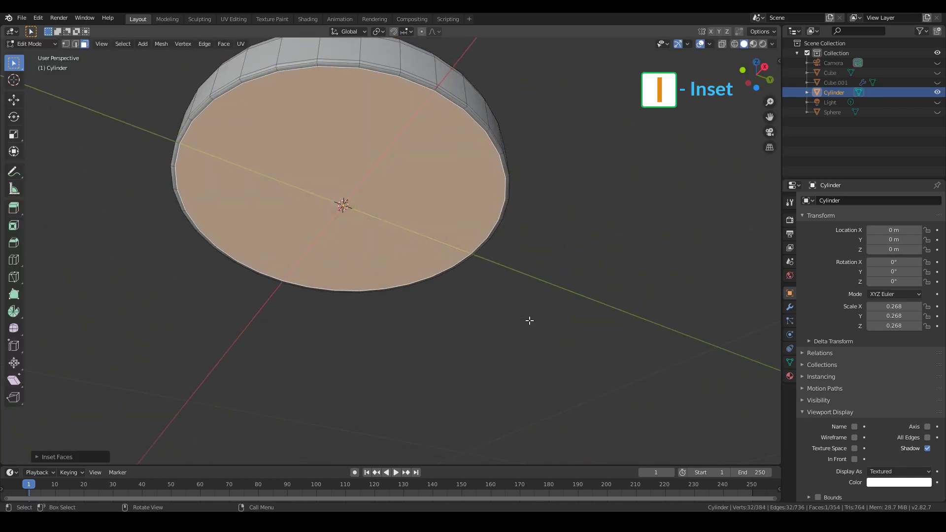
right_click(557, 305)
key("Tab")
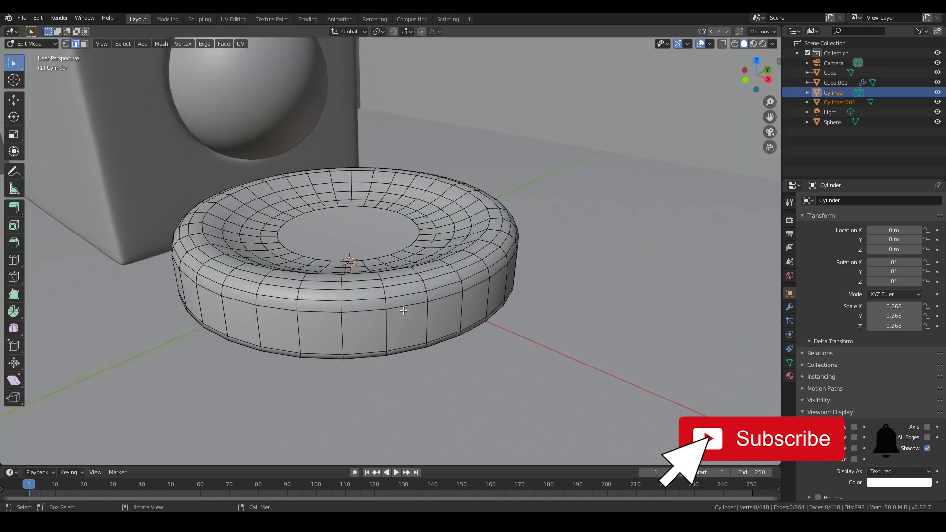
Duplicate the disc's outer edge loop as a separate object, isolate it and open its mesh for editing
key("Tab")
key("shift+d")
right_click(397, 309)
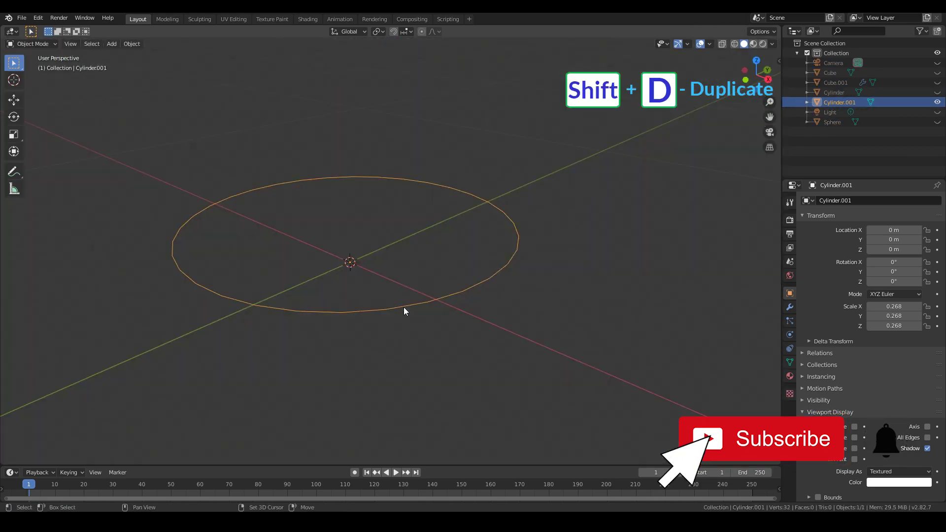
middle_click_drag(403, 310, 422, 334)
key("Tab")
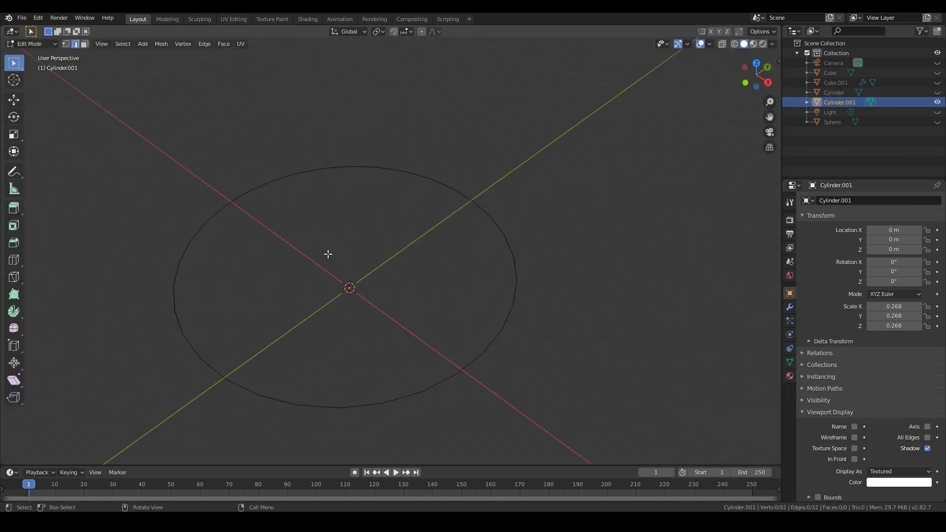
Delete the vertices of one half of the circle to leave an open half-circle arc
middle_click_drag(328, 254, 371, 264)
scroll(371, 264, "down", 2)
left_click_drag(271, 159, 394, 366)
key("x")
left_click(384, 343)
scroll(433, 341, "down", 1)
middle_click_drag(454, 340, 444, 341)
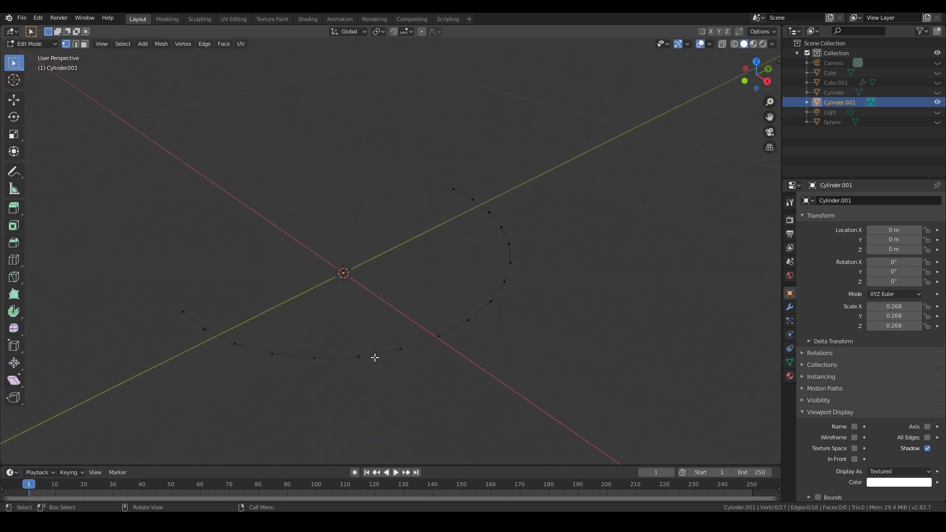
Give the half-circle arc thickness with a Skin modifier and apply the modifier
left_click(791, 308)
left_click(837, 202)
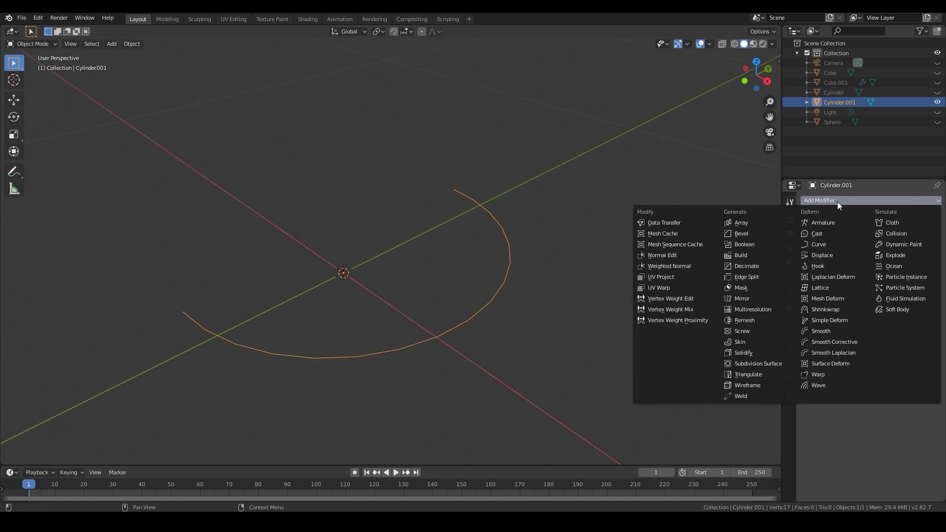
left_click(726, 335)
middle_click_drag(522, 311, 348, 312)
left_click(836, 230)
Delete the vertices of the half-ring on the positive Y side, using the see-through top view
key("Tab")
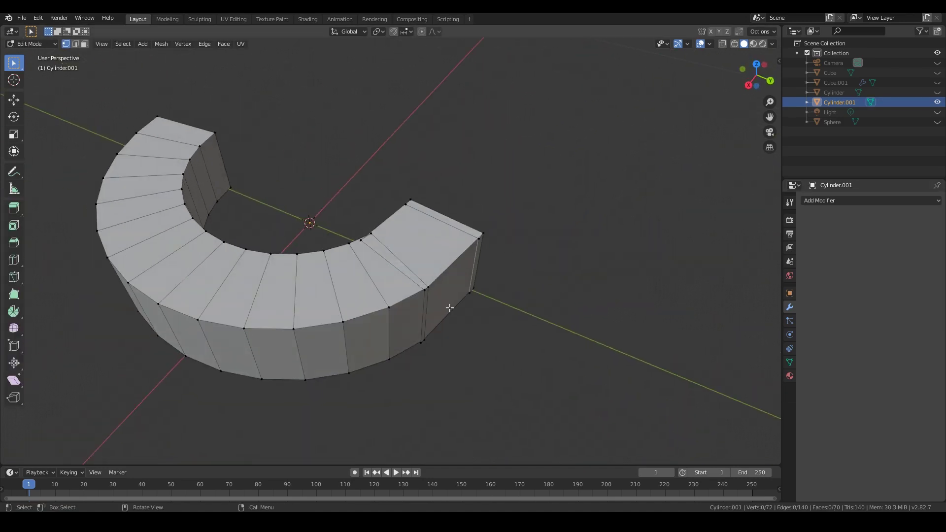
middle_click_drag(449, 307, 507, 243)
key("KP_7")
key("alt+z")
left_click_drag(311, 116, 583, 292)
key("x")
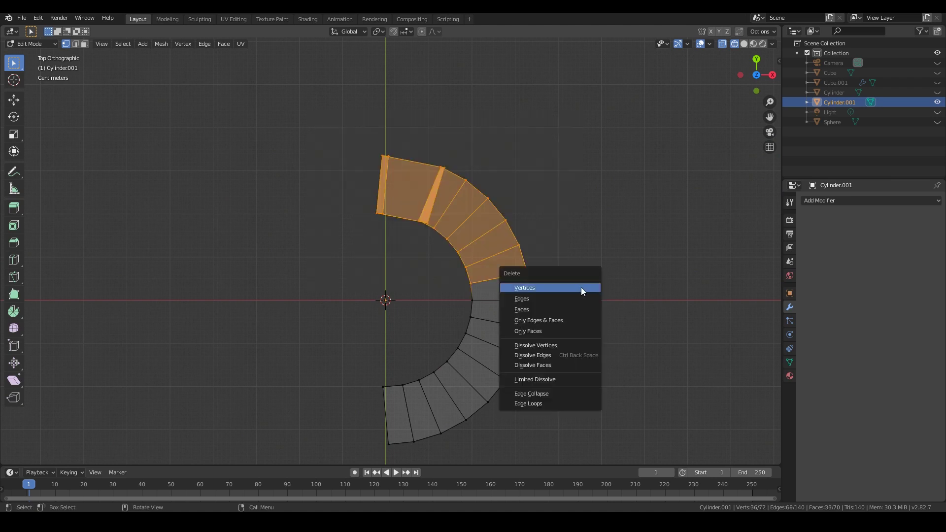
left_click(581, 287)
Add a Mirror modifier to the remaining quarter on the Y axis only, with X disabled, and apply it
key("Tab")
left_click(838, 200)
left_click(749, 330)
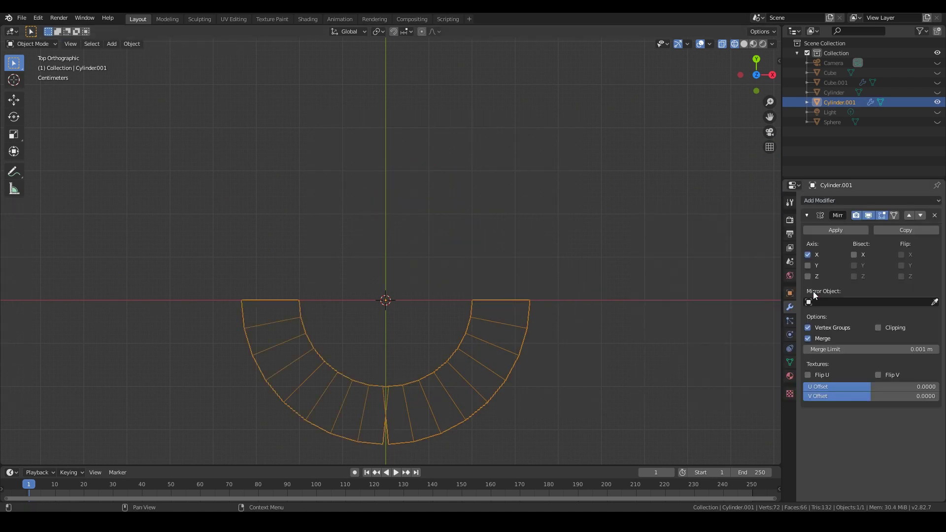
left_click(808, 266)
left_click(808, 254)
left_click(835, 230)
Unhide all the scene objects and scale the half-ring up around the disc
middle_click_drag(657, 315, 599, 280)
key("shift+z")
key("alt+h")
scroll(508, 289, "down", 3)
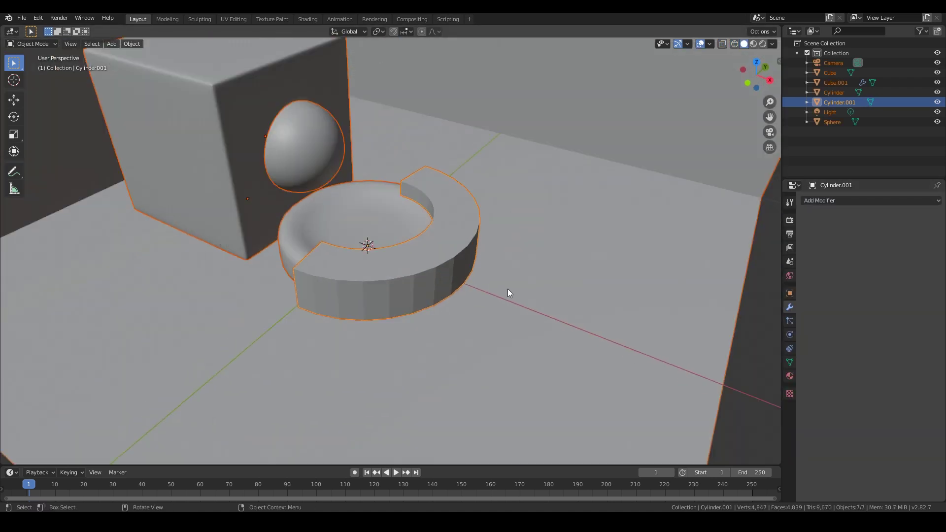
left_click(459, 286)
key("s")
left_click(526, 315)
Round the half-ring with a Subdivision Surface modifier and apply it
middle_click_drag(527, 315, 446, 293)
key("Tab")
key("Tab")
left_click(876, 202)
left_click(761, 366)
middle_click_drag(530, 294, 488, 294)
left_click(840, 201)
middle_click_drag(572, 299, 524, 301)
left_click(835, 230)
Scale the half-ring in X and Y only, keeping its height, and shade it smooth
key("s")
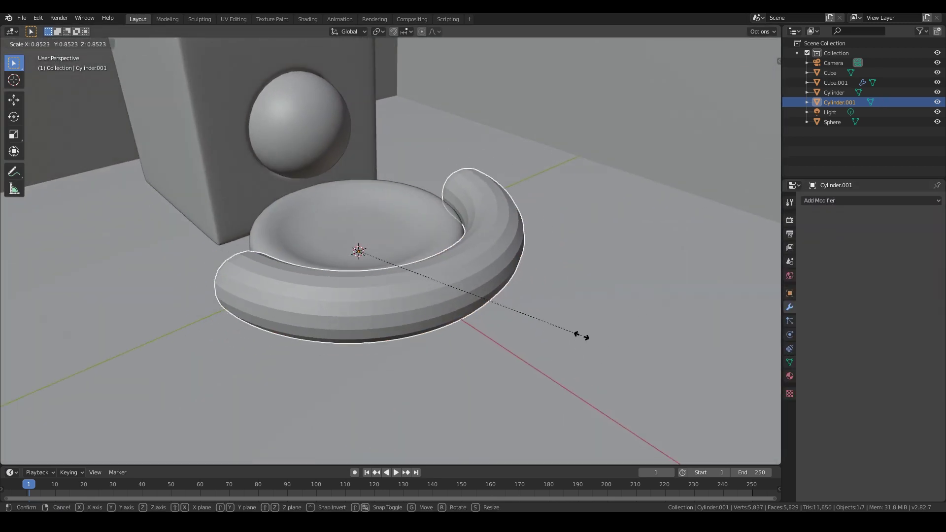
key("Escape")
key("KP_7")
key("s")
key("shift+z")
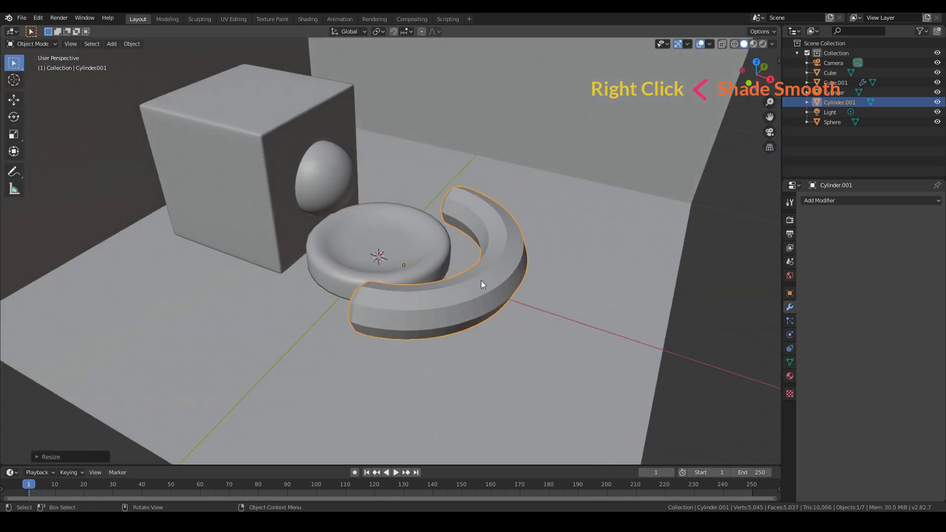
right_click(465, 274)
left_click(465, 274)
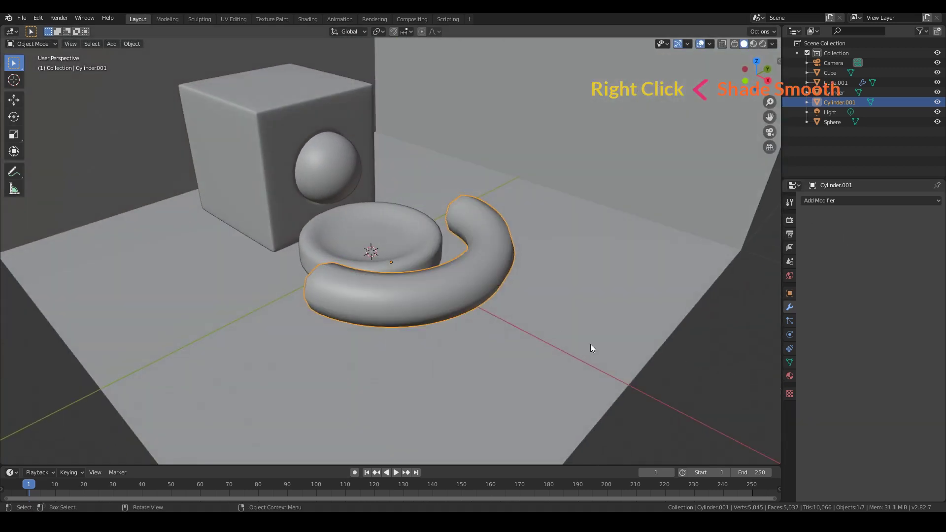
Move the half-ring about 0.1 m along negative X, closer to the disc
middle_click_drag(591, 348, 513, 389)
key("g")
key("x")
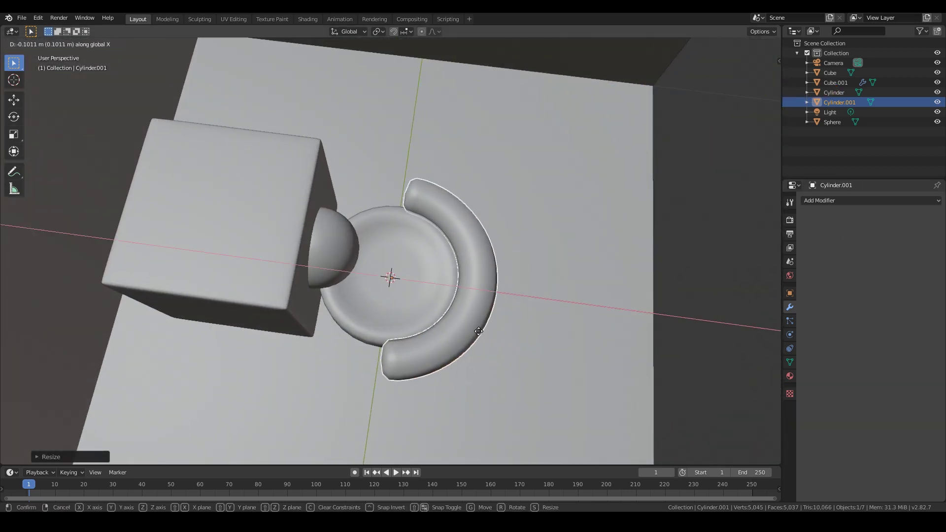
left_click(476, 329)
Add a Subdivision Surface modifier to the half-ring and examine its placement against the floor and the disc
middle_click_drag(477, 329, 439, 262)
left_click(828, 201)
left_click(762, 363)
key("KP_1")
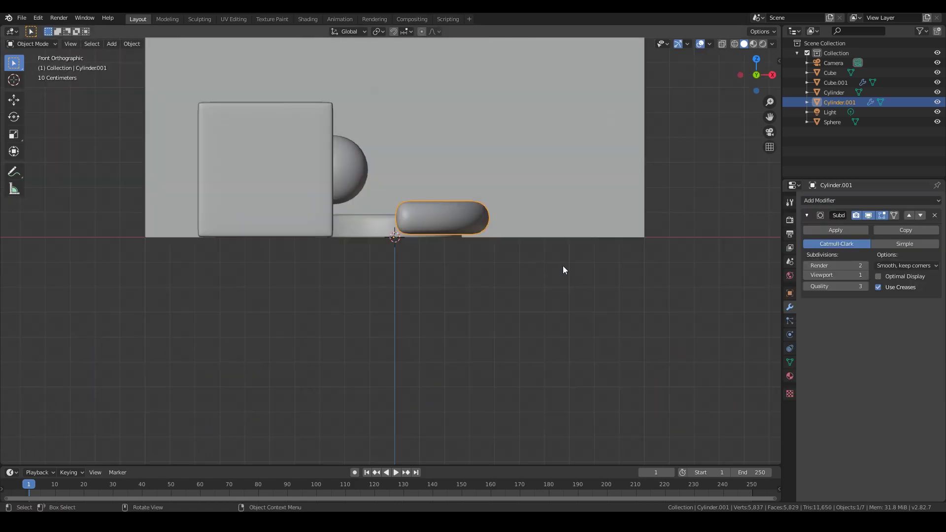
left_click(497, 231)
left_click(566, 305)
middle_click_drag(567, 305, 537, 396)
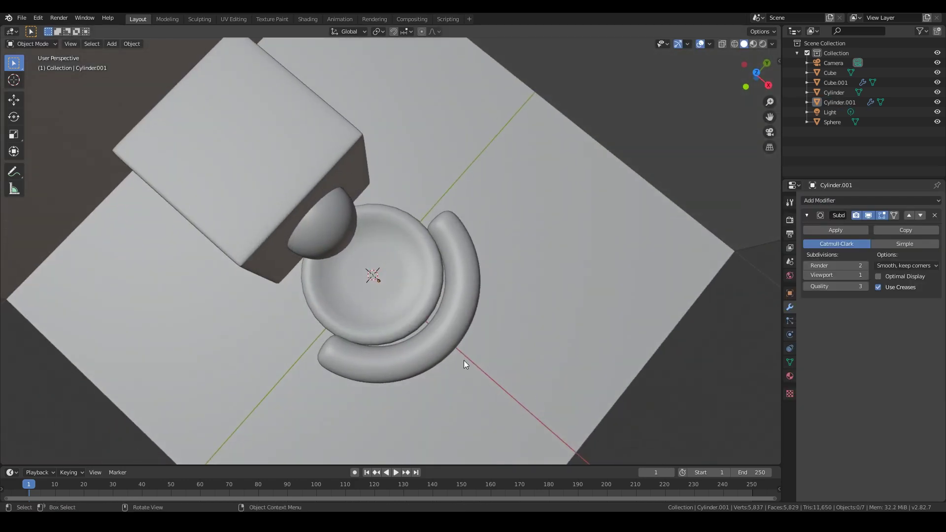
Stretch the half-ring along Y by about 1.117 and deselect it
left_click(460, 345)
key("s")
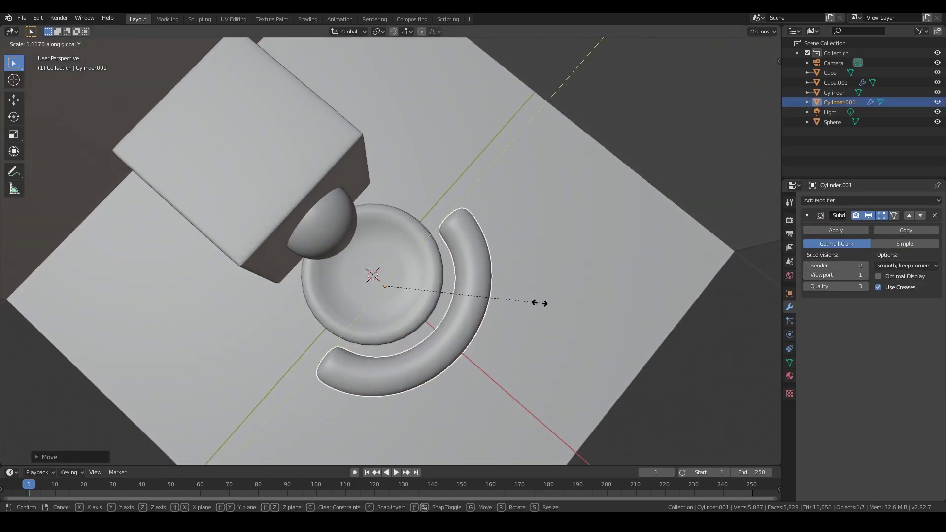
left_click(539, 304)
key("alt+a")
Rescale the half-ring uniformly and lower it along Z until its underside sinks below the floor
middle_click_drag(587, 358, 594, 296)
scroll(463, 294, "up", 1)
middle_click_drag(453, 262, 486, 318, "shift")
left_click(463, 295)
key("s")
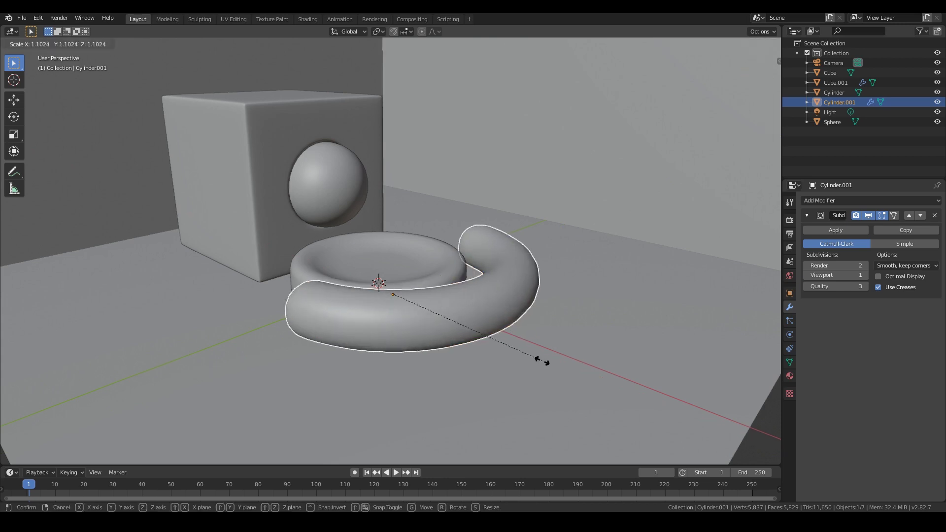
left_click(500, 320)
middle_click_drag(500, 320, 541, 336)
key("g")
key("z")
left_click(509, 352)
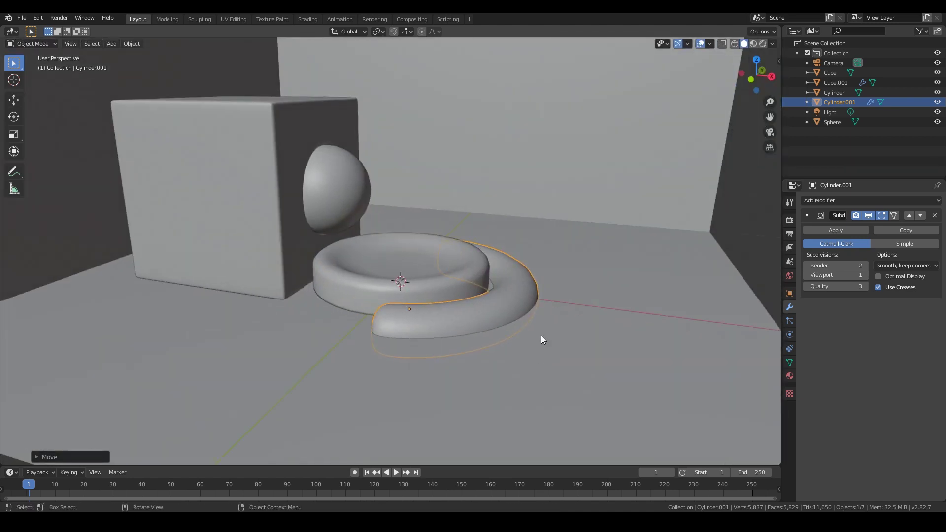
Delete the half-ring's lower vertices in the wireframe side view
key("KP_3")
key("Tab")
scroll(380, 317, "up", 1)
key("shift+z")
left_click_drag(546, 359, 148, 294)
key("x")
left_click(176, 297)
key("Tab")
Move the trimmed half-ring along Z so its cut base meets the floor
mouse_move(329, 341)
middle_mouse_down()
mouse_move(406, 359)
mouse_move(498, 408)
mouse_move(388, 401)
mouse_move(443, 325)
mouse_move(482, 375)
mouse_move(454, 322)
middle_mouse_up()
key("shift+z")
key("g")
key("z")
left_click(387, 359)
Duplicate the sphere in the cube's recess and raise the copy about 0.42 m along Z above the cube
left_click(342, 259)
key("KP_3")
key("shift+d")
key("z")
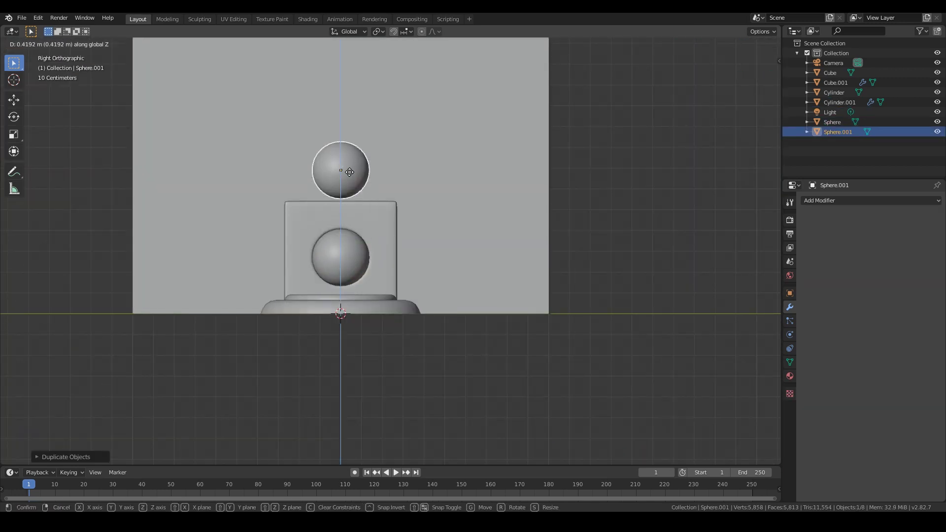
left_click(350, 174)
Move the duplicated sphere along X over the cube's top and deselect it
middle_click_drag(350, 173, 463, 252)
key("g")
key("x")
left_click(383, 245)
key("alt+a")
Enlarge the duplicated sphere and reposition it in front view to rest centred on the cube's top
middle_click_drag(614, 283, 419, 267)
left_click(432, 233)
key("KP_1")
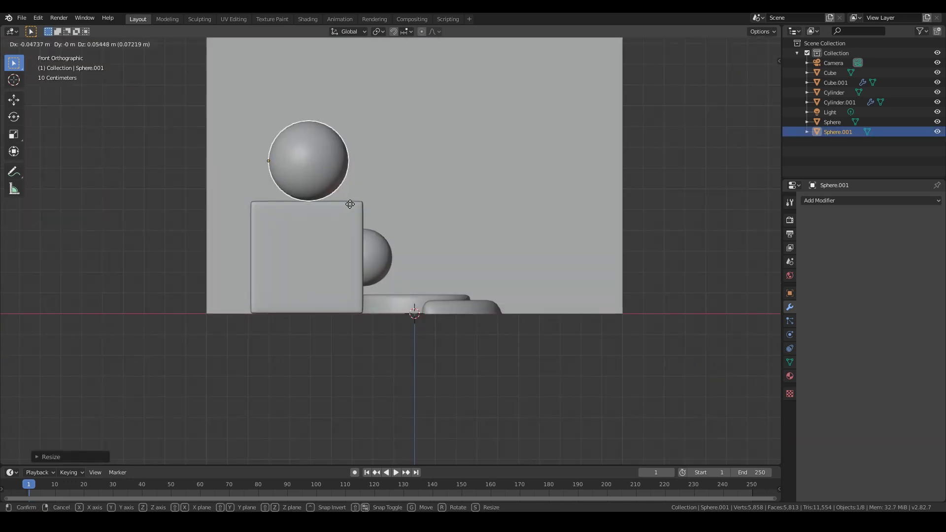
left_click(350, 204)
middle_click_drag(350, 204, 371, 203)
Delete the negative X half of the upper sphere's vertices in wireframe front view to leave a hemisphere
key("Tab")
scroll(331, 213, "up", 4)
scroll(341, 220, "down", 1)
key("KP_3")
key("KP_1")
scroll(367, 224, "down", 5)
middle_click_drag(365, 235, 361, 218)
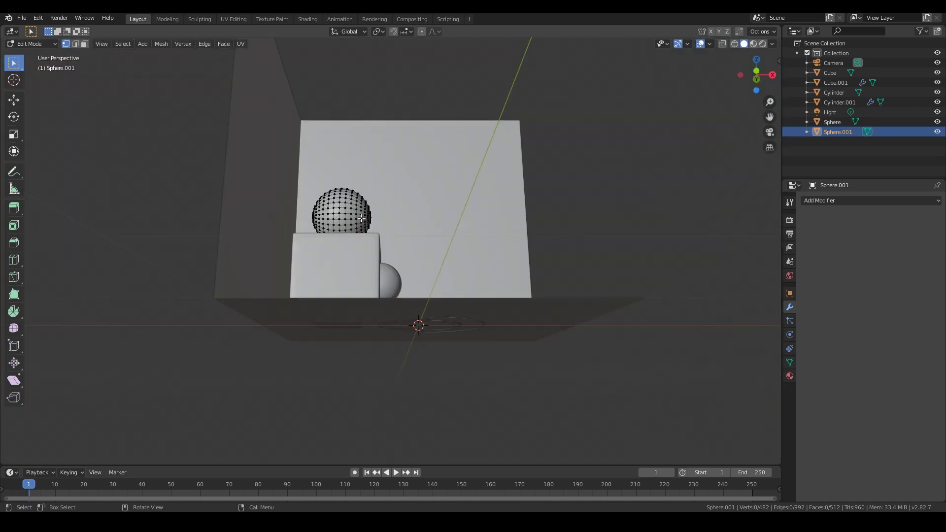
key("KP_3")
key("KP_1")
scroll(305, 216, "up", 6)
key("shift+z")
middle_click_drag(304, 215, 385, 238, "shift")
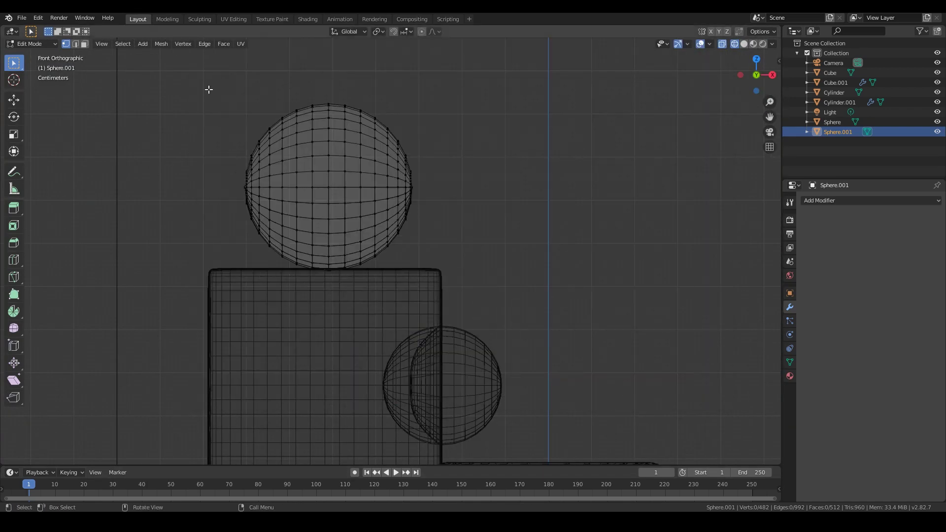
left_click_drag(209, 90, 318, 330)
key("x")
left_click(309, 339)
key("Tab")
Try rotating the hemisphere about the Z axis, check it from above and undo the rotation
middle_click_drag(370, 276, 292, 301)
key("shift+z")
key("r")
key("z")
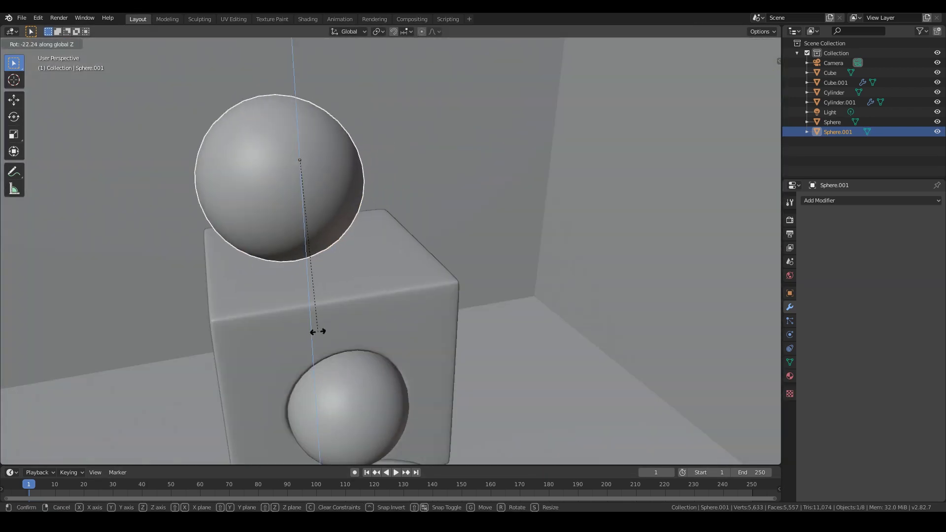
left_click(245, 309)
key("KP_7")
key("ctrl+z")
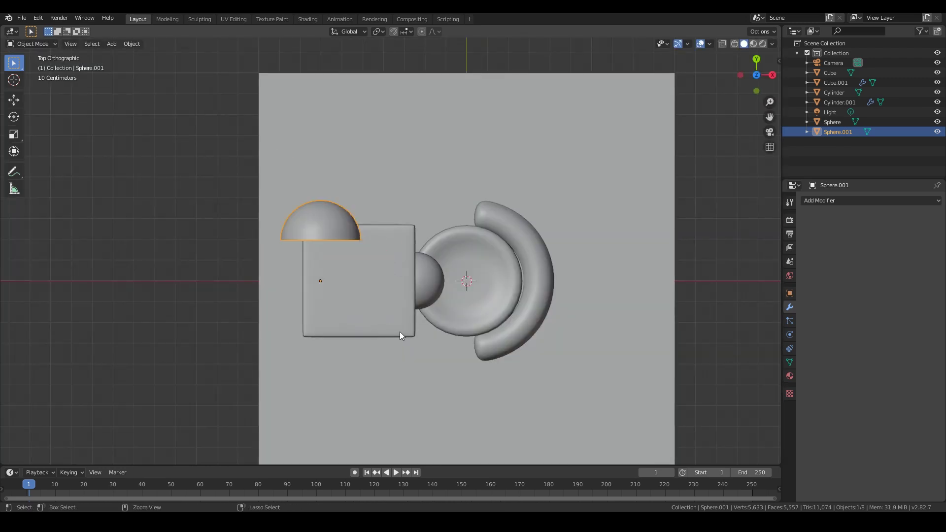
Isolate the hemisphere and apply a Solidify modifier with 0.15 m thickness to turn it into a bowl
key("ctrl+shift+z")
middle_click_drag(400, 332, 341, 258)
key("Tab")
scroll(345, 264, "up", 5)
middle_click_drag(291, 320, 321, 325)
key("shift+z")
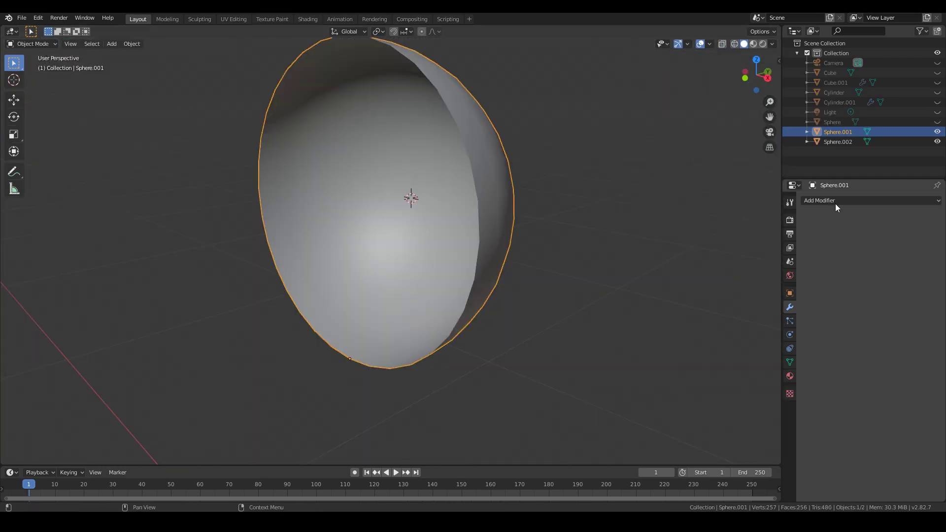
left_click(872, 200)
left_click(705, 411)
left_click_drag(871, 257, 897, 256)
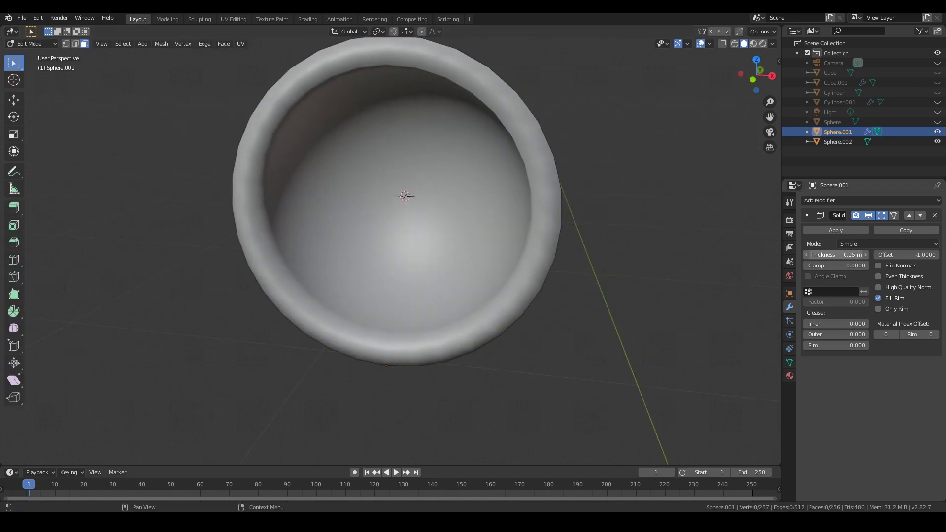
right_click(380, 371)
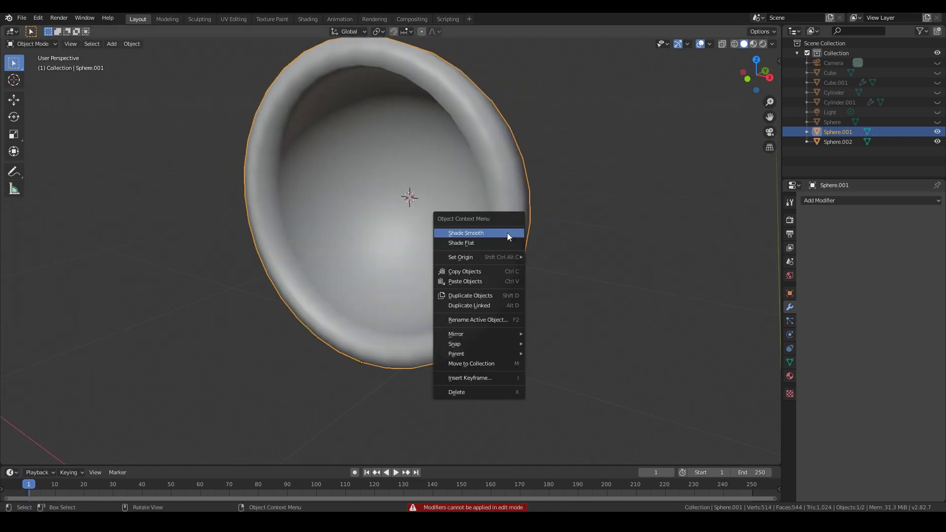
key("Escape")
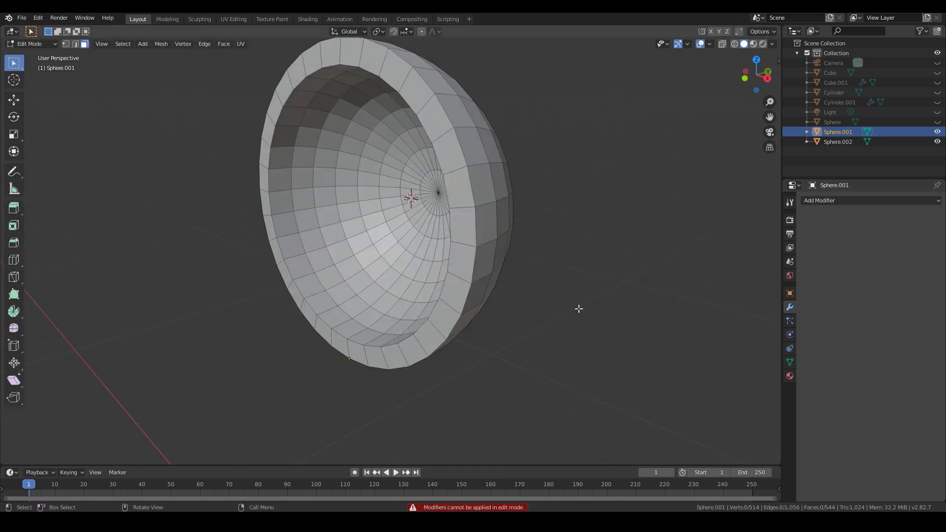
Bevel the inner and outer edge loops of the bowl's rim
scroll(569, 309, "up", 1)
mouse_move(579, 309)
middle_mouse_down()
mouse_move(569, 309)
mouse_move(583, 309)
middle_mouse_up()
key("2")
left_click(475, 314, "alt")
left_click(452, 302, "alt+shift")
key("shift+z")
mouse_move(490, 313)
middle_mouse_down()
mouse_move(473, 315)
mouse_move(446, 342)
mouse_move(460, 343)
middle_mouse_up()
scroll(474, 314, "down", 2)
key("shift+z")
key("ctrl+b")
left_click(479, 357)
left_click(537, 382)
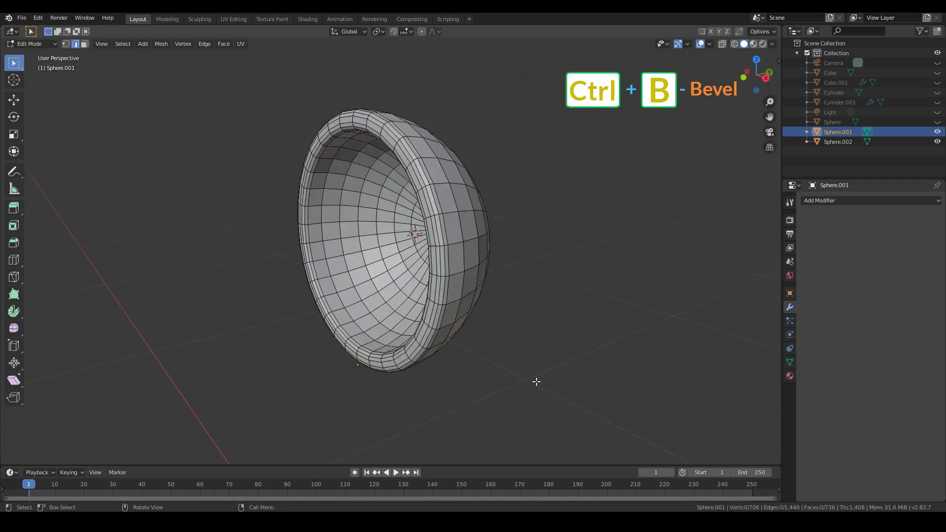
Bring back the hidden scene objects and add a level 1 Subdivision Surface modifier to the bowl
key("Tab")
key("Tab")
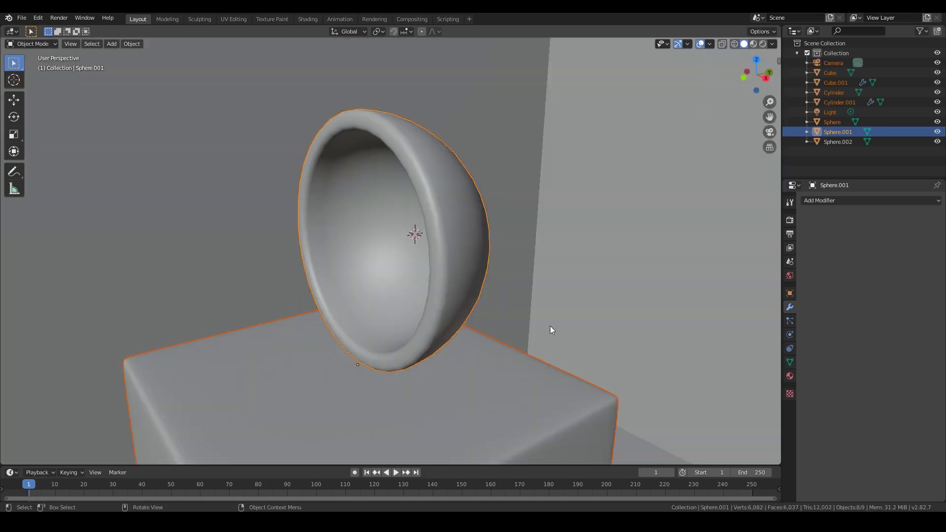
scroll(550, 326, "down", 3)
key("ctrl+1")
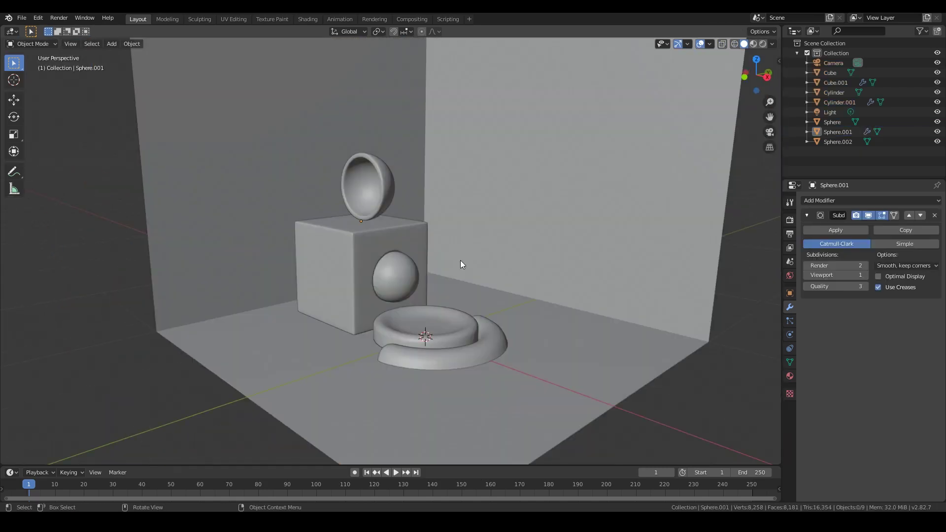
Try to rotate the bowl freely above the cube and undo the attempt
left_click(383, 204)
key("r")
middle_click_drag(411, 269, 464, 283)
left_click(453, 270)
scroll(522, 335, "down", 4)
left_click(542, 348)
scroll(503, 323, "up", 4)
key("ctrl+z")
key("ctrl+z")
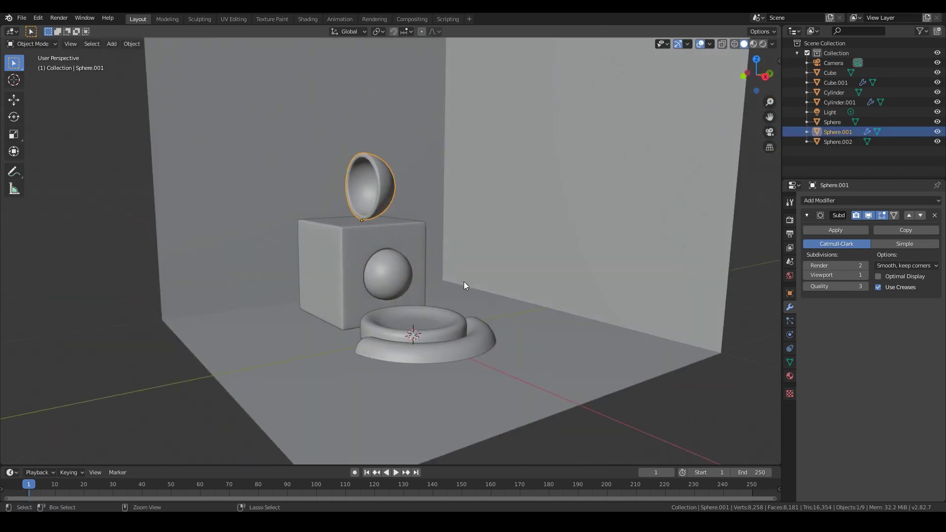
Rotate the bowl 90° about the X axis and move it in right view to rest centred on the cube's top
type("xrx9")
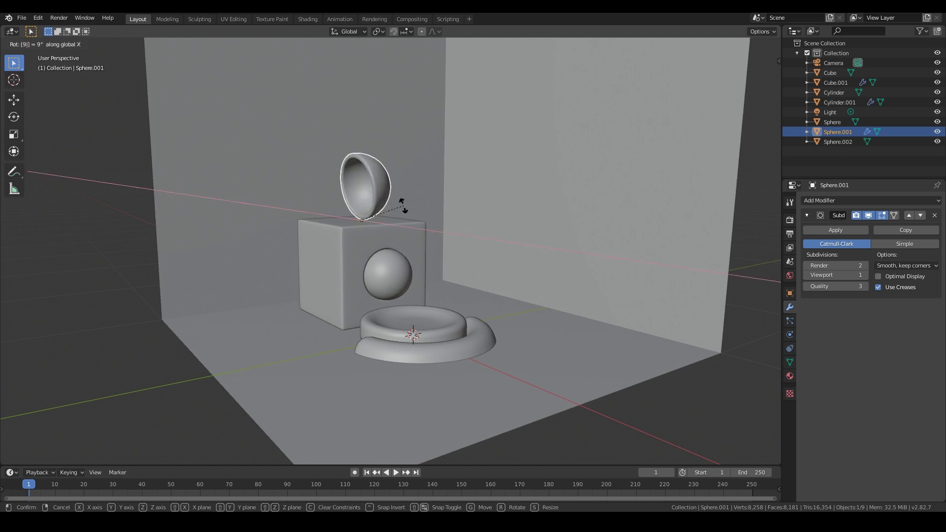
key("Return")
key("KP_3")
key("g")
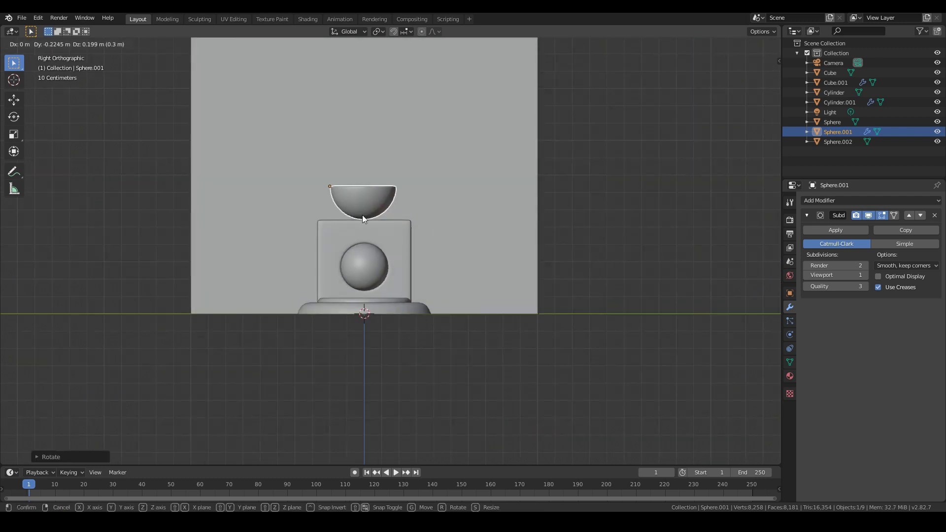
Duplicate the sphere in the cube's recess and raise the copy about 0.45 m along Z to the bowl's height
key("shift+d")
right_click(341, 259)
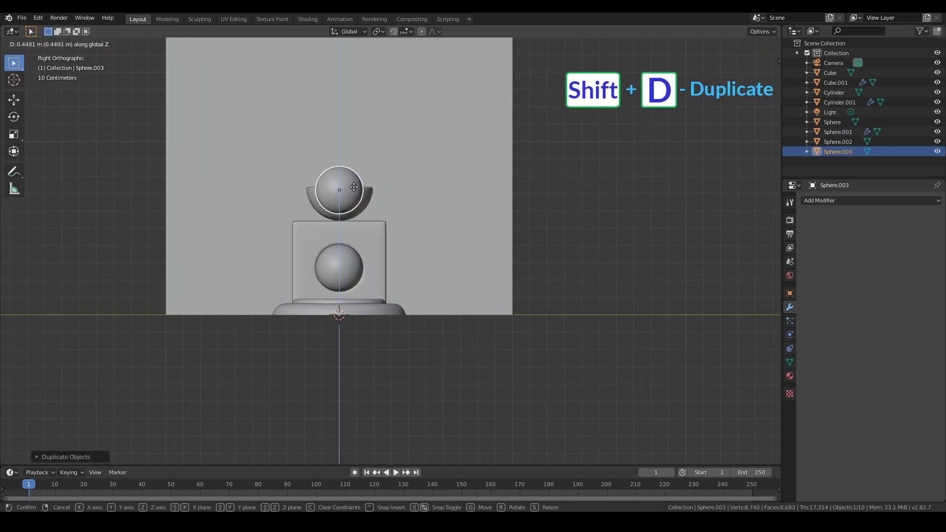
left_click(354, 187)
Centre the duplicated sphere inside the bowl along X in top view and reset its origin to its own centre
middle_click_drag(354, 187, 458, 256)
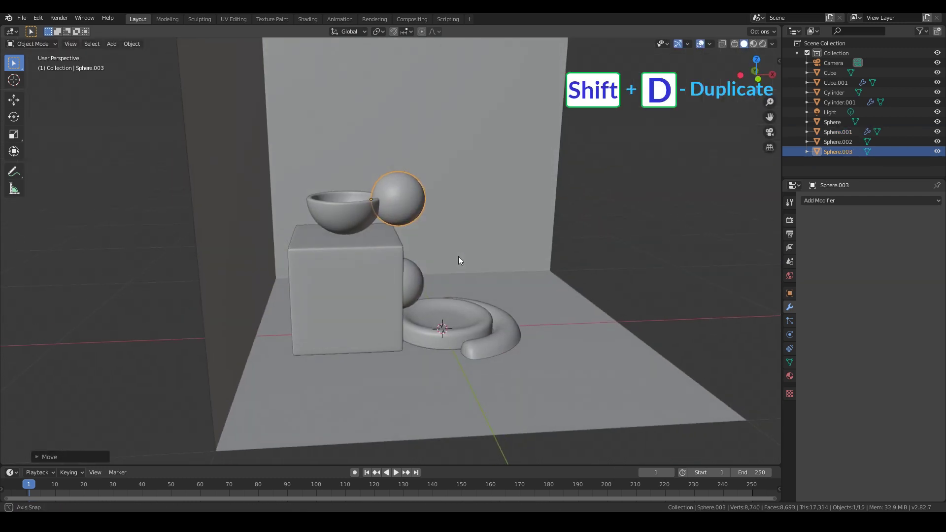
key("KP_7")
key("g")
key("x")
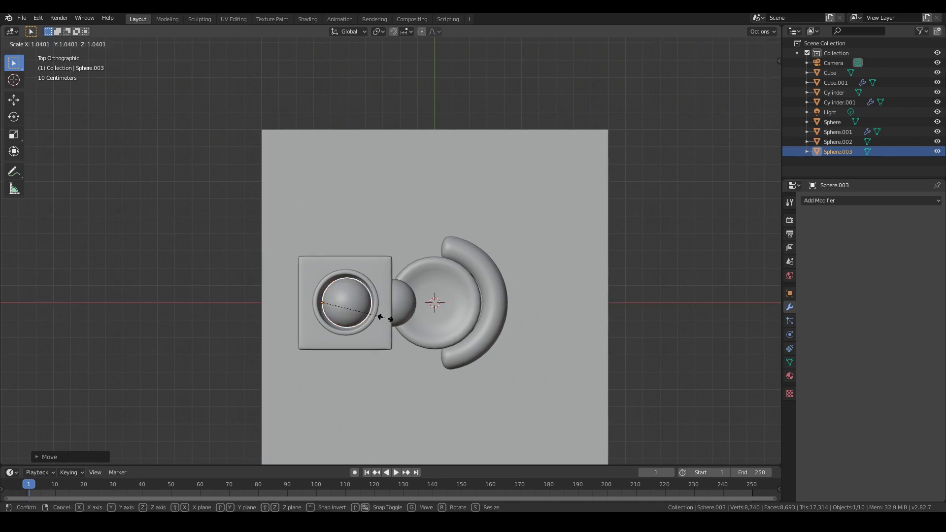
key("Tab")
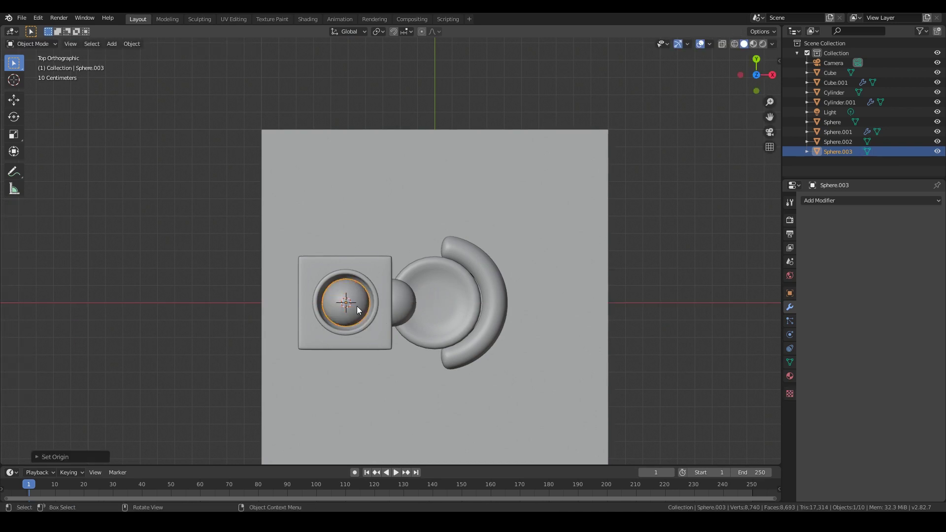
Deselect all objects and save the file
key("alt+a")
middle_click_drag(370, 324, 319, 217)
key("ctrl+s")
scroll(341, 249, "up", 3)
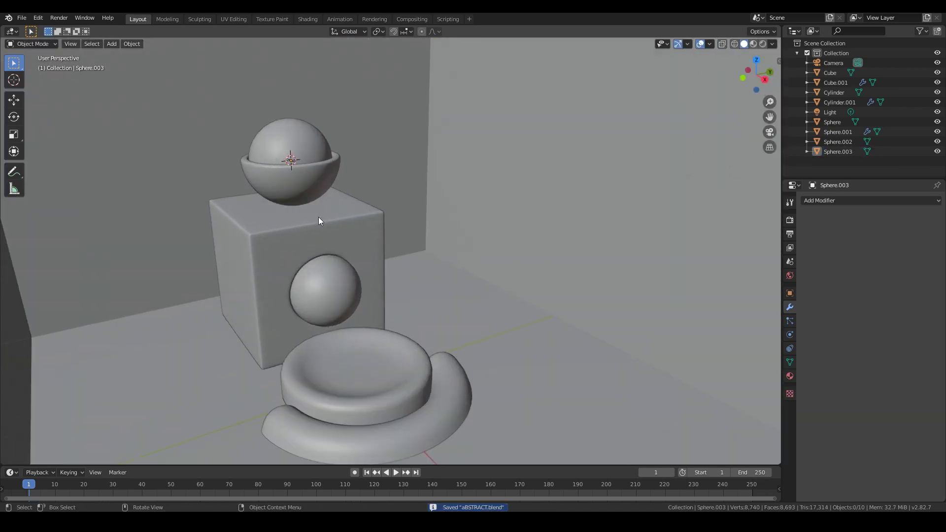
Add a cylinder with 18 vertices in right view
key("KP_3")
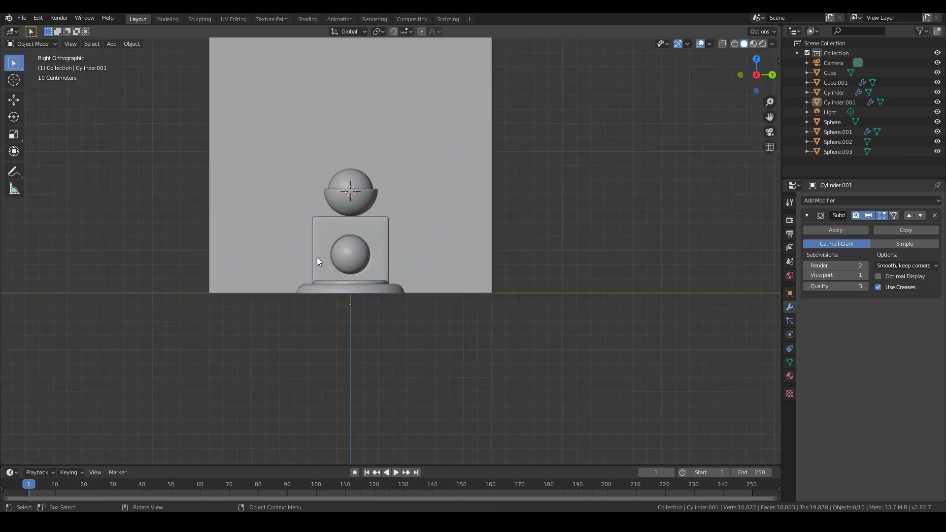
key("shift+a")
mouse_move(264, 230)
left_click(402, 283)
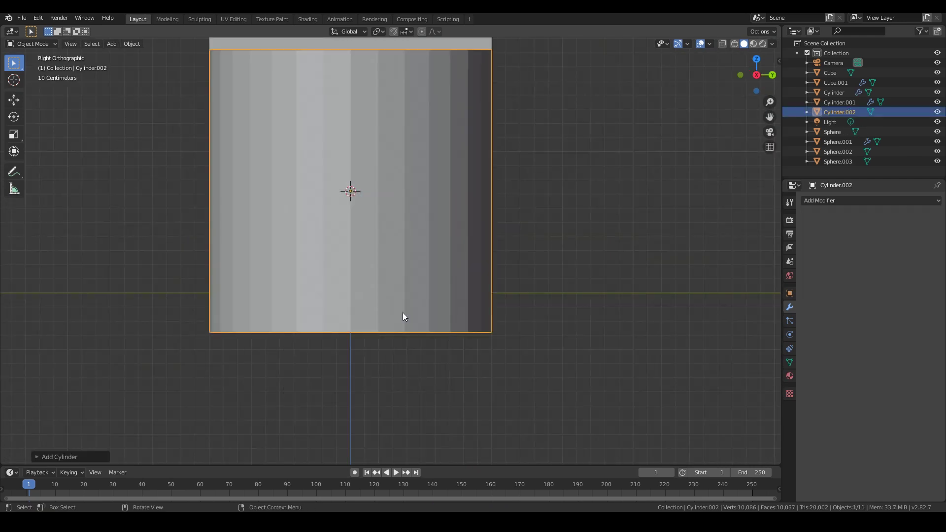
left_click(67, 457)
left_click(133, 339)
type("18")
key("Return")
left_click(276, 320)
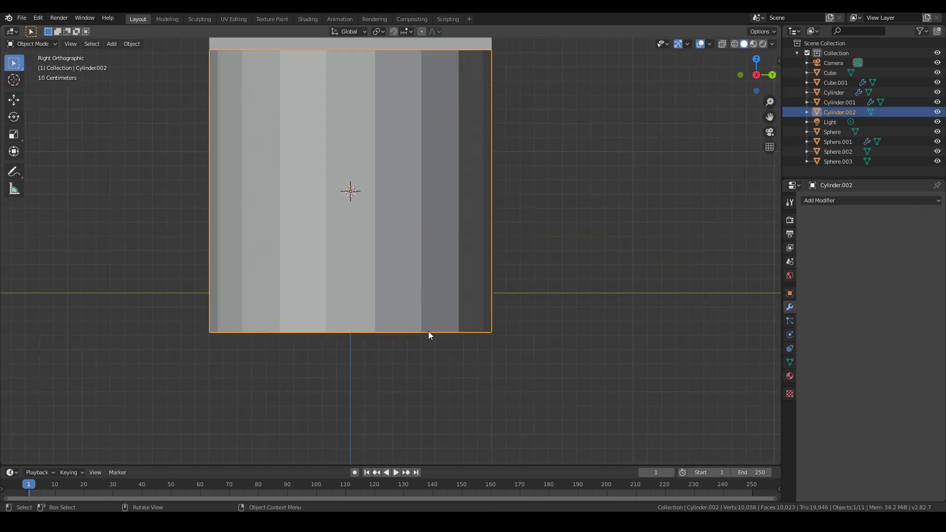
Set the median Z of the cylinder's mesh to 1 m so that its base lies at the origin
key("Tab")
key("n")
left_click(717, 100)
type("1")
key("Return")
left_click(621, 252)
key("n")
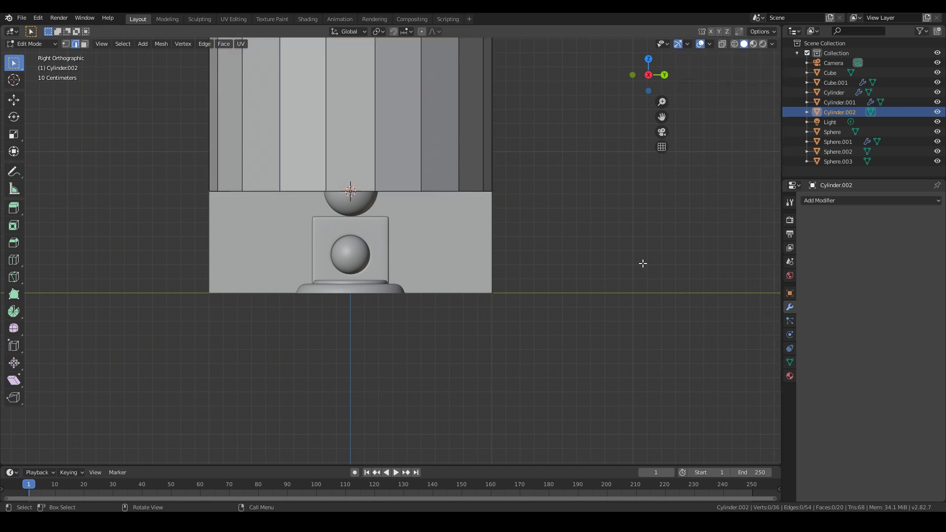
Shrink the cylinder and rotate it 90° about the Y axis
key("Tab")
scroll(561, 330, "down", 3)
key("s")
left_click(509, 350)
type("y90")
key("Return")
Flatten the cylinder along X into a thick disc and slide it along X to behind the cube
middle_click_drag(509, 351, 524, 385)
key("s")
key("x")
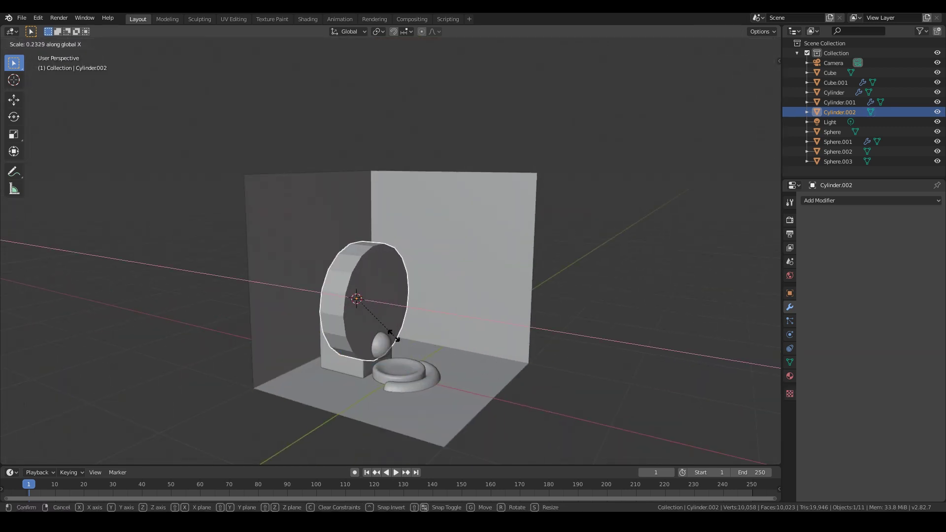
left_click(398, 351)
key("g")
key("x")
middle_click_drag(398, 351, 404, 374)
left_click(397, 364)
Select the cube, spheres, bowl, round disc and half-ring together and move them along X away from the upright cylinder
scroll(418, 317, "up", 4)
middle_click_drag(419, 317, 451, 303)
left_click(369, 315)
left_click(331, 261, "shift")
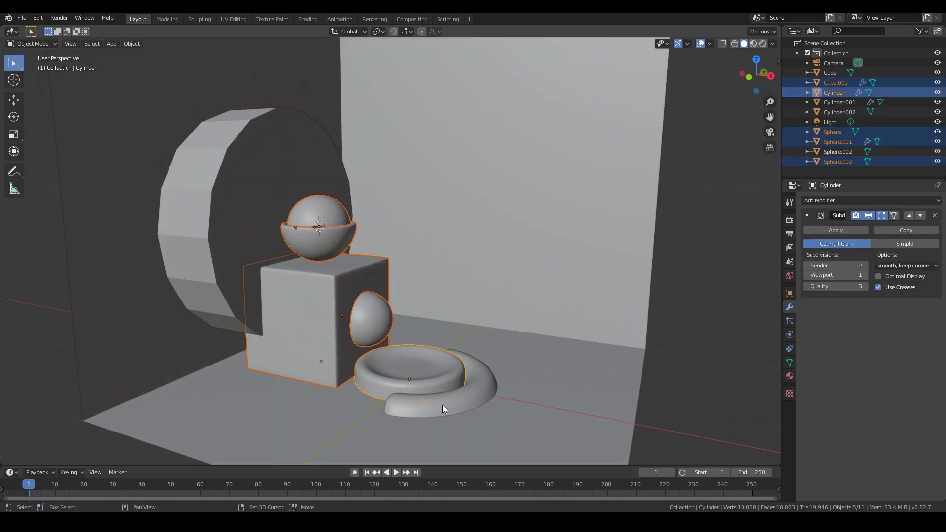
left_click(443, 409, "shift")
key("g")
key("x")
left_click(487, 403)
scroll(523, 387, "down", 2)
left_click(533, 379)
Inset the upright cylinder's front face by about 0.25 m
middle_click_drag(533, 380, 523, 401)
left_click(323, 255)
scroll(320, 261, "up", 3)
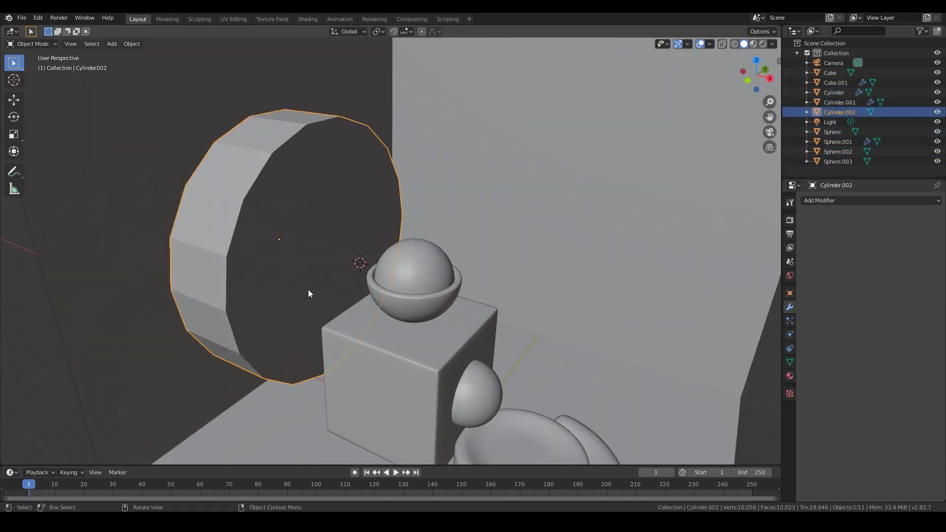
key("Tab")
left_click(300, 252)
key("i")
left_click(332, 267)
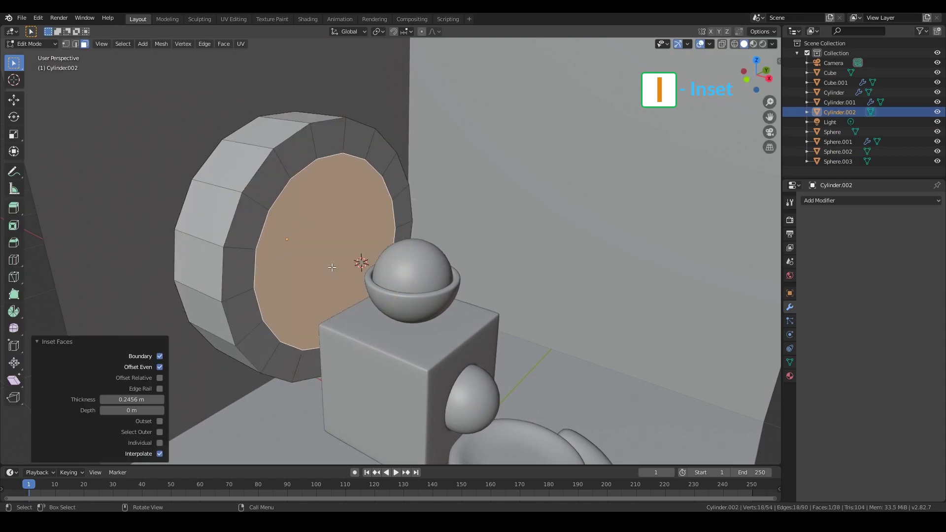
Delete the inset centre face and all remaining faces except the front ring
key("x")
left_click(332, 267)
left_click(235, 245, "alt")
key("ctrl+i")
key("x")
left_click(239, 245)
left_click(245, 240)
Select the whole flat ring and enlarge it slightly in right view
key("a")
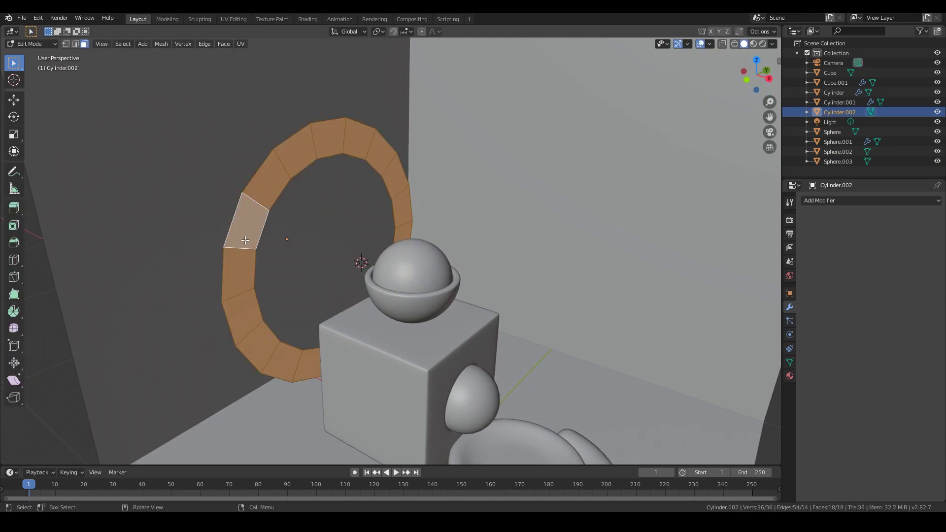
key("Tab")
key("Tab")
key("KP_3")
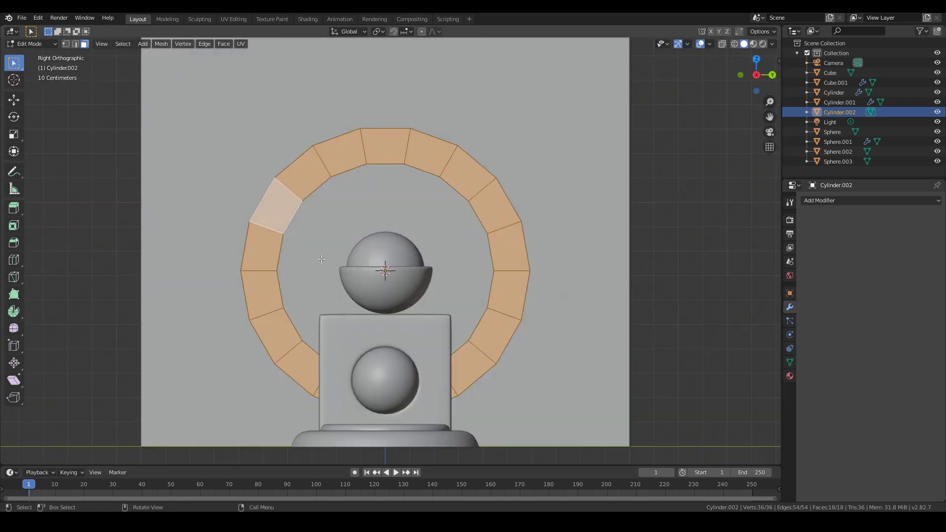
key("s")
left_click(472, 319)
Scale the ring's inner edge loop down to about 0.85, and shrink it a little further
left_click(450, 318, "alt")
key("s")
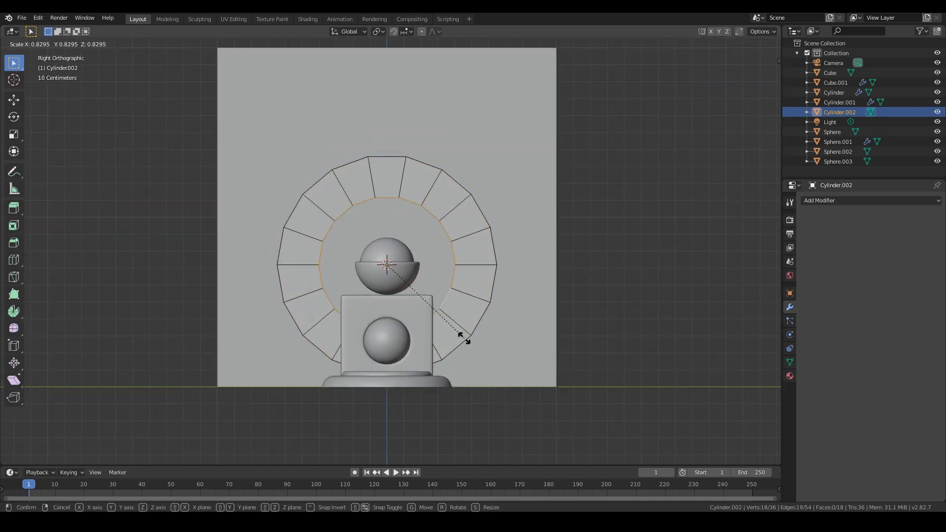
left_click(467, 339)
key("g")
right_click(425, 271)
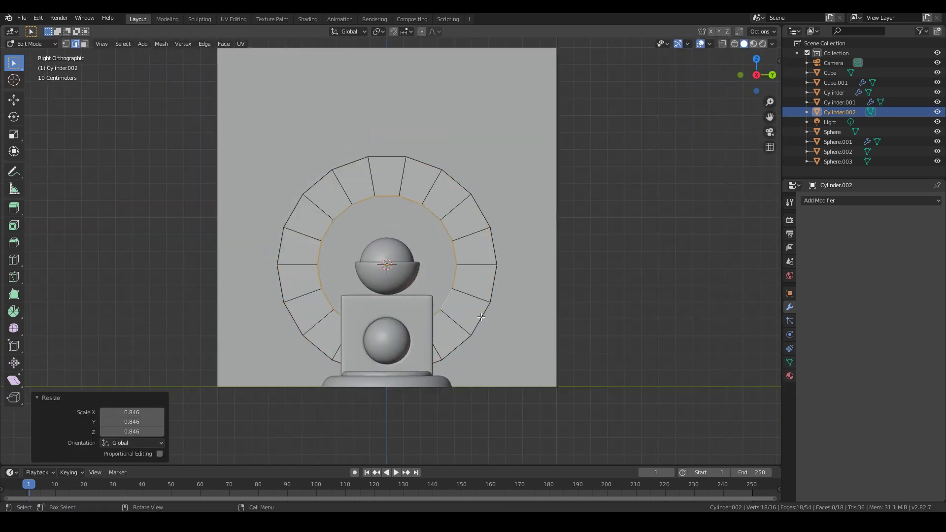
key("s")
left_click(476, 308)
Try to extrude all of the ring's faces and undo the attempt
middle_click_drag(416, 292, 362, 314)
key("3")
key("a")
key("e")
left_click(326, 309)
key("ctrl+z")
key("ctrl+z")
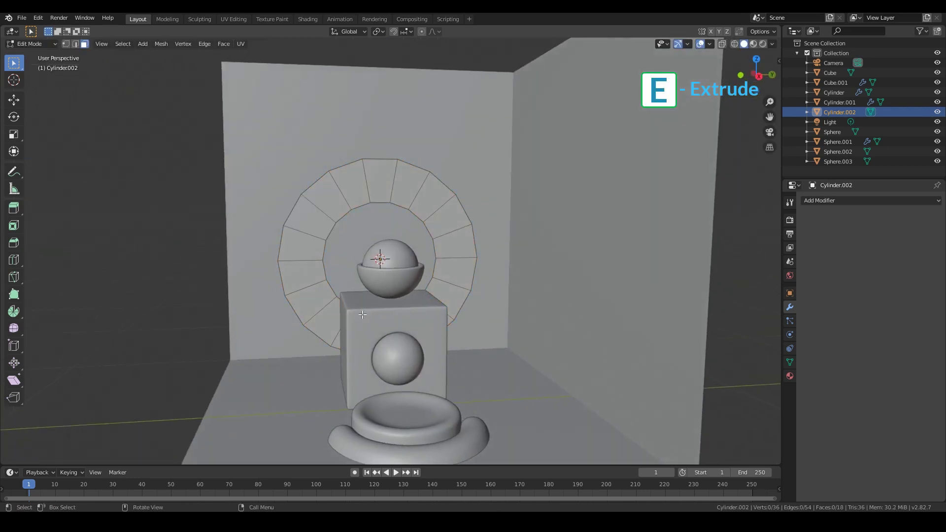
Delete the ring's lower segments in right view to leave an open arc of 11 faces
key("KP_3")
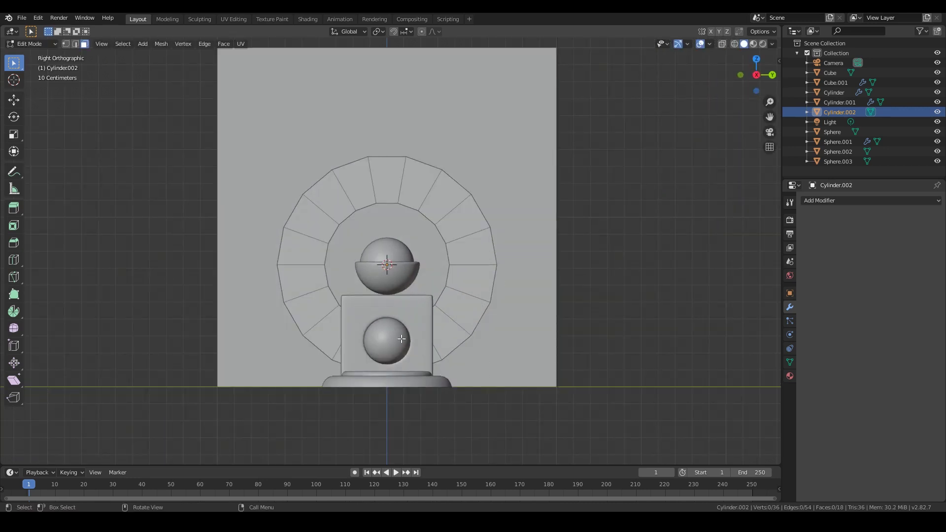
key("x")
left_click(378, 302)
middle_click_drag(266, 278, 301, 290)
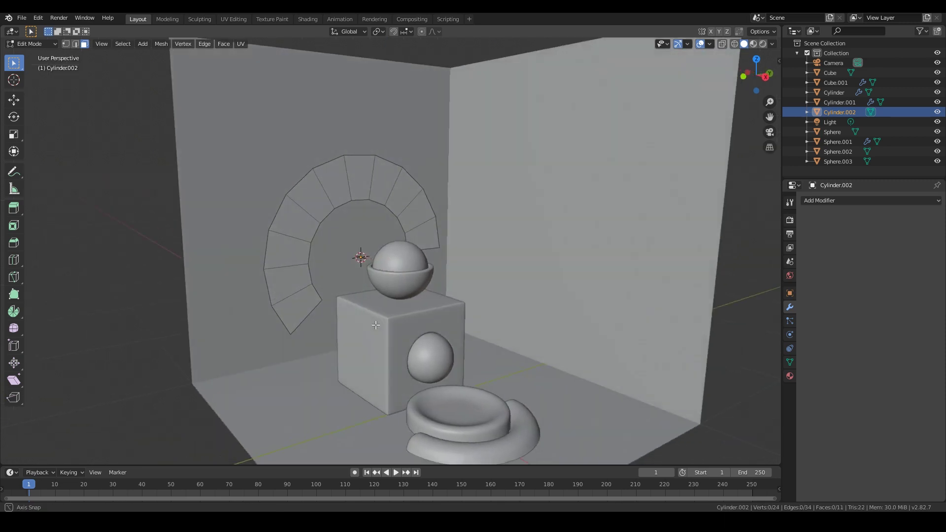
key("Tab")
key("Tab")
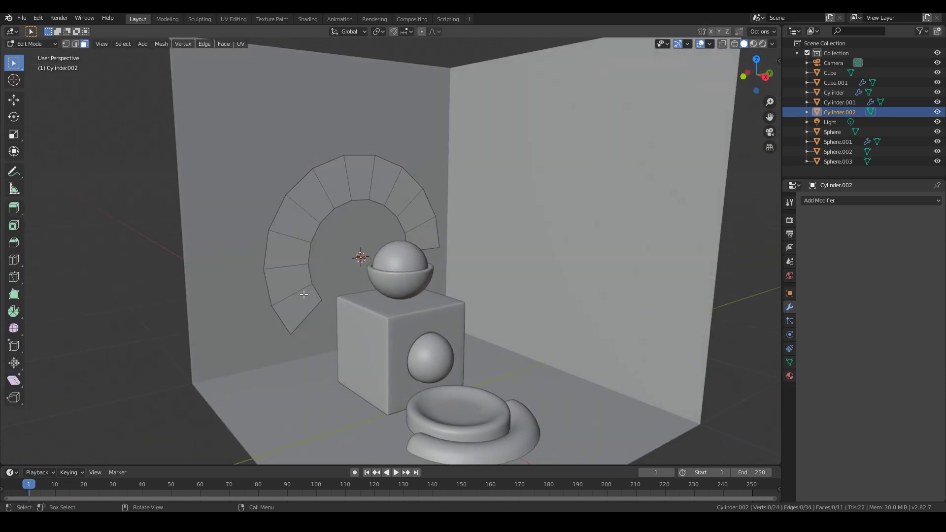
Extrude the arc's faces along X in front view to give the arc thickness
key("KP_1")
left_click_drag(348, 354, 286, 290)
key("x")
left_click(274, 291)
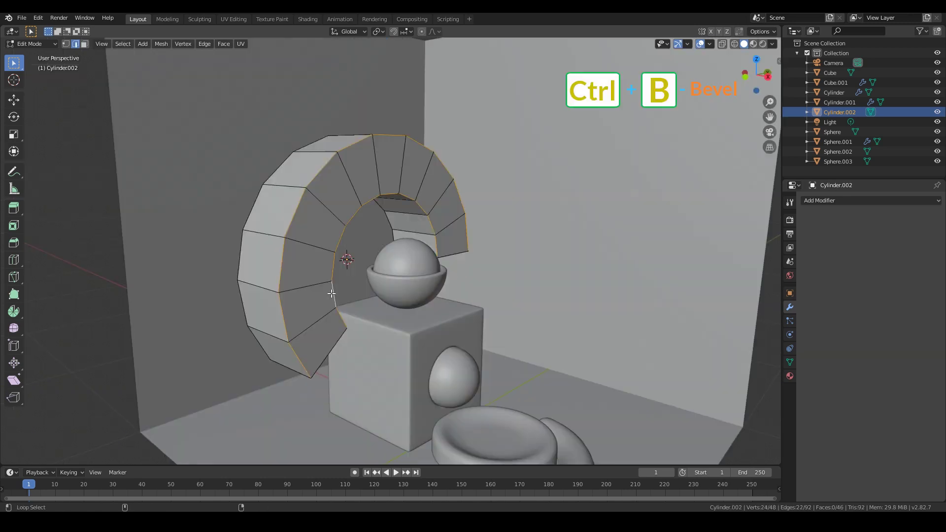
Bevel the arc's inner and outer edge loops about 0.12 m wide with three segments
left_click(332, 293, "alt+shift")
middle_click_drag(331, 293, 436, 231)
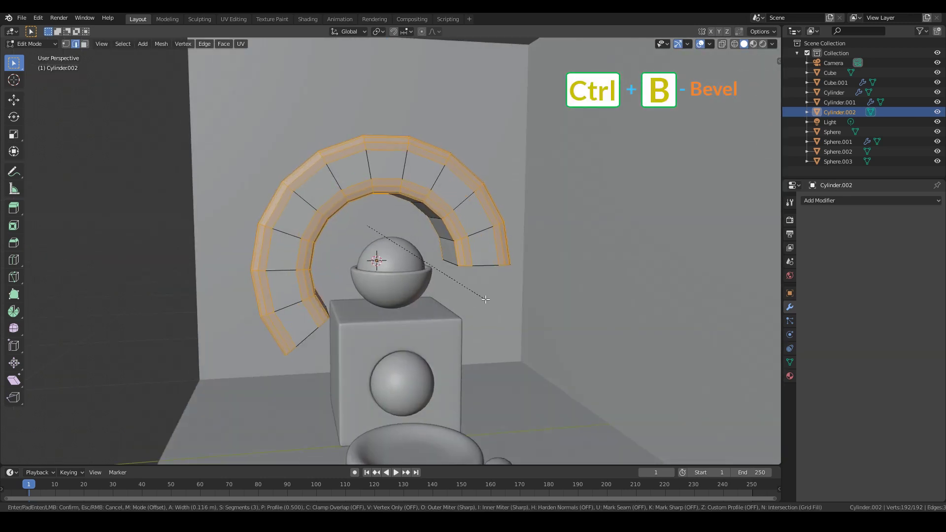
left_click(485, 299)
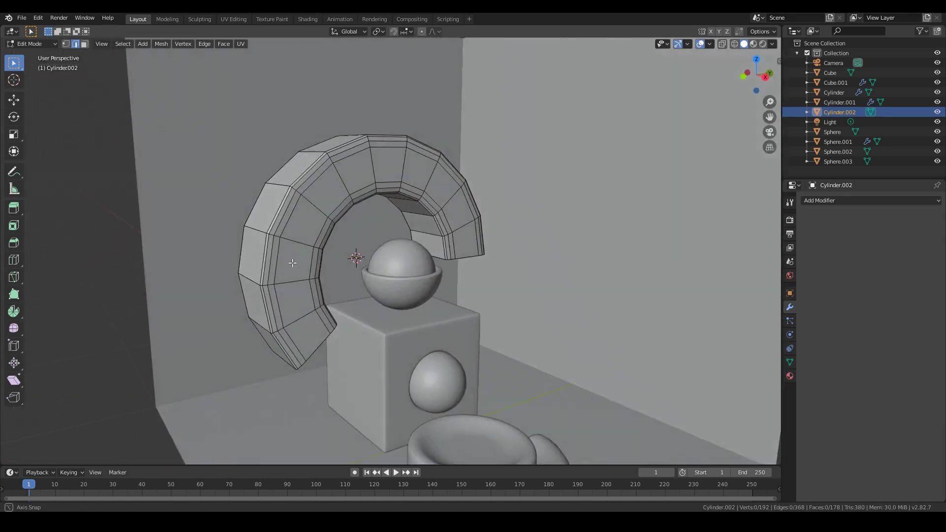
Add a Subdivision Surface modifier to the arc
key("Tab")
left_click(812, 200)
left_click(752, 365)
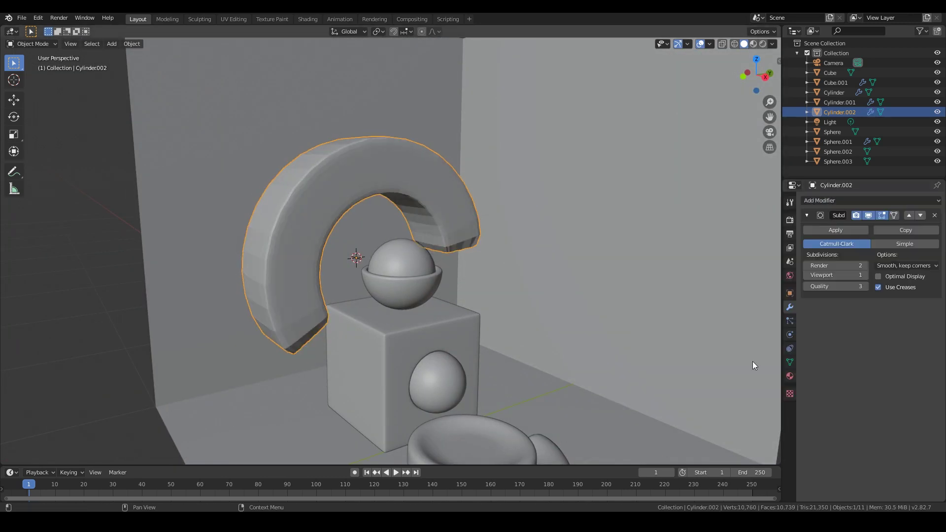
Shade the arc smooth and remove its Subdivision Surface modifier
right_click(318, 201)
left_click(318, 201)
scroll(261, 266, "down", 4)
mouse_move(261, 266)
middle_mouse_down()
mouse_move(366, 280)
mouse_move(315, 268)
middle_mouse_up()
left_click(935, 215)
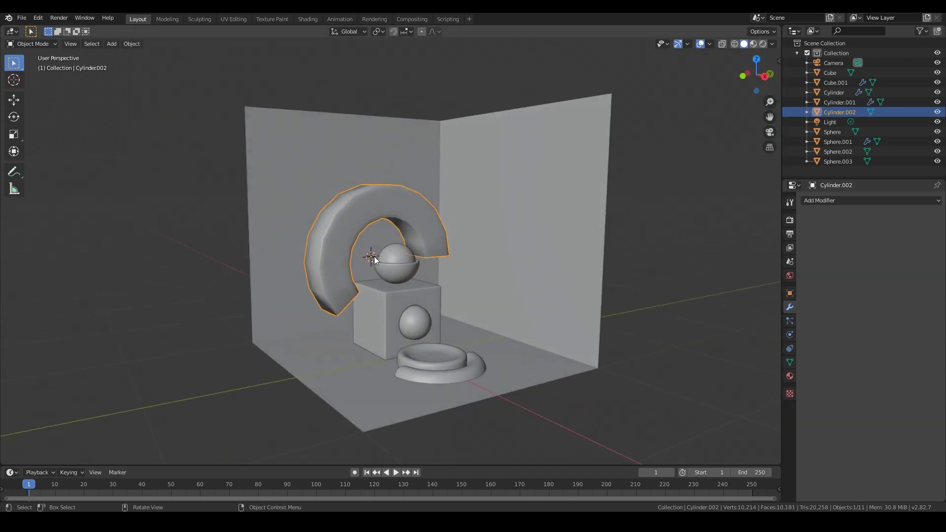
Hide everything except the arc and delete the single face closing each of its two ends
key("Tab")
middle_click_drag(325, 360, 300, 259)
key("Tab")
key("shift+h")
middle_click_drag(307, 328, 279, 307)
key("Tab")
key("3")
left_click(278, 307)
left_click(493, 302, "shift")
key("x")
left_click(535, 371)
Fill the arc's open lower end with a row of faces between opposite edges
middle_click_drag(344, 321, 301, 342)
key("2")
left_click(256, 351)
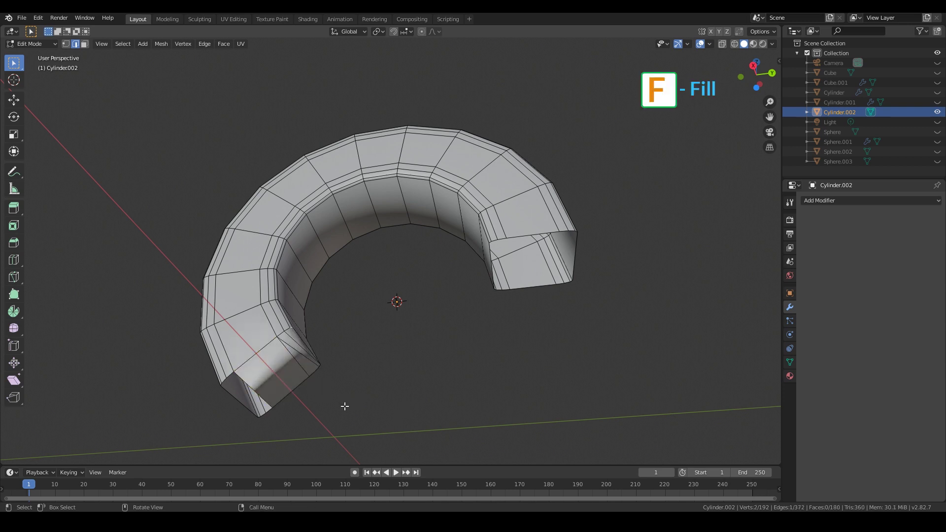
key("f")
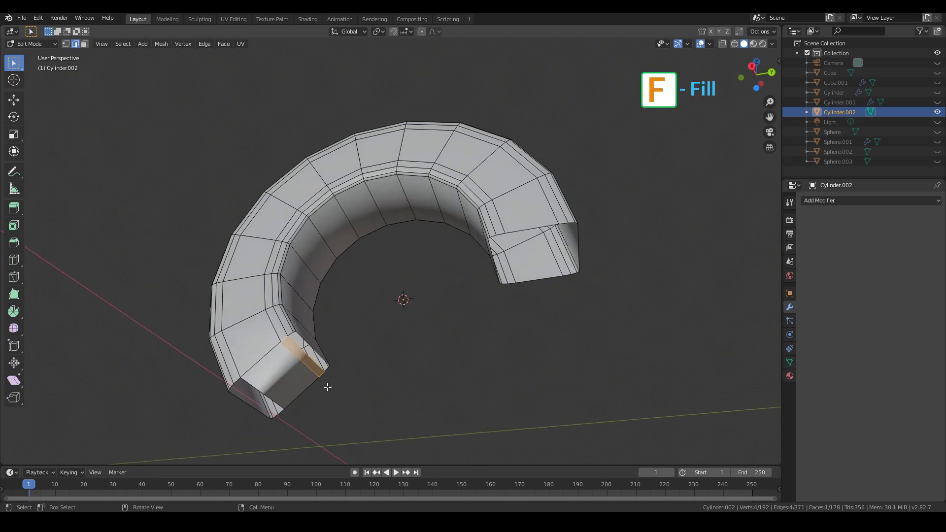
middle_click_drag(327, 387, 311, 284)
right_click(344, 315)
key("f")
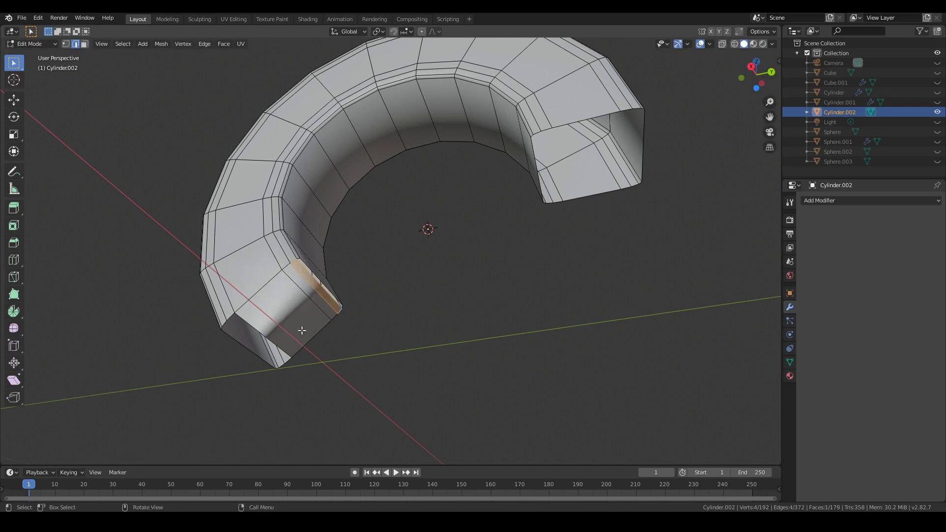
middle_click_drag(302, 329, 313, 325)
left_click(321, 283)
key("f")
middle_click_drag(320, 285, 340, 277)
left_click(222, 291)
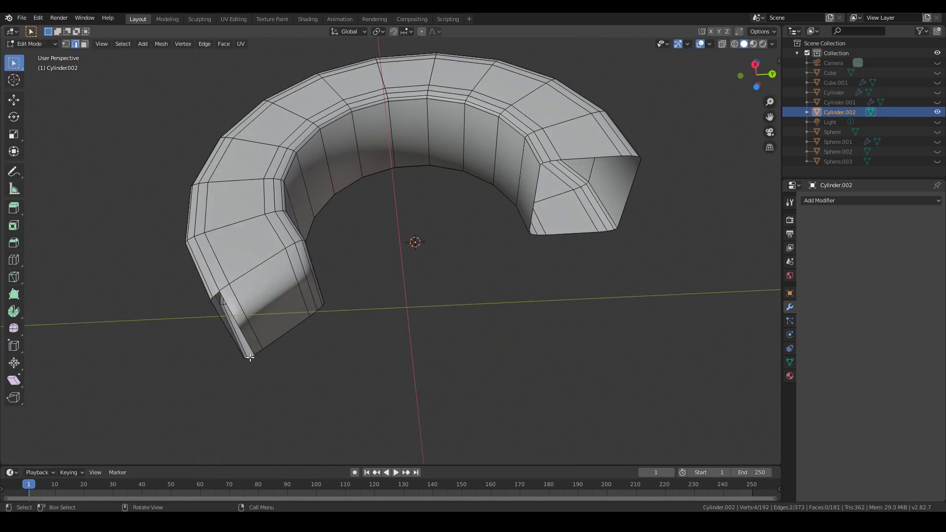
Fill the arc's other open end with faces between its opposite edges
middle_click_drag(378, 353, 524, 196)
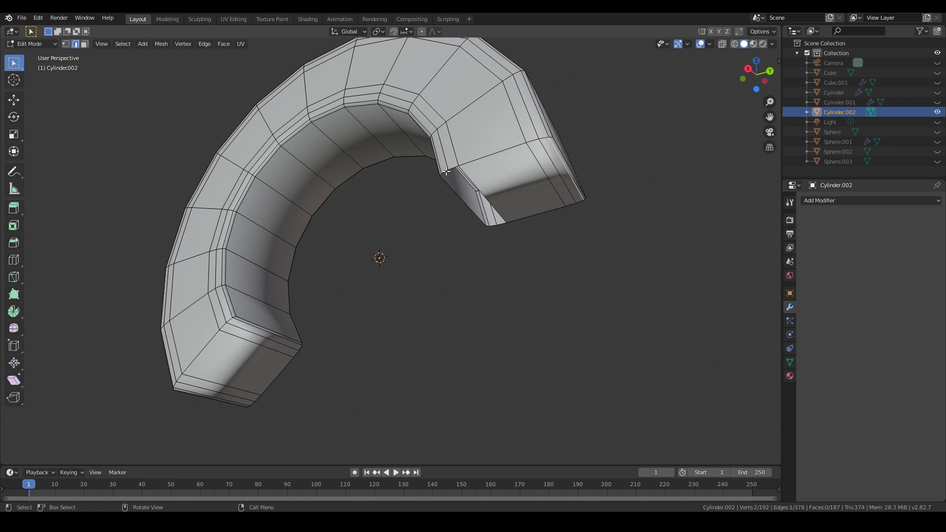
key("f")
scroll(470, 204, "down", 2)
middle_click_drag(470, 204, 530, 197)
Inset the strip of faces capping the arc's end and unhide the other objects
scroll(554, 220, "up", 2)
key("3")
left_click(528, 199)
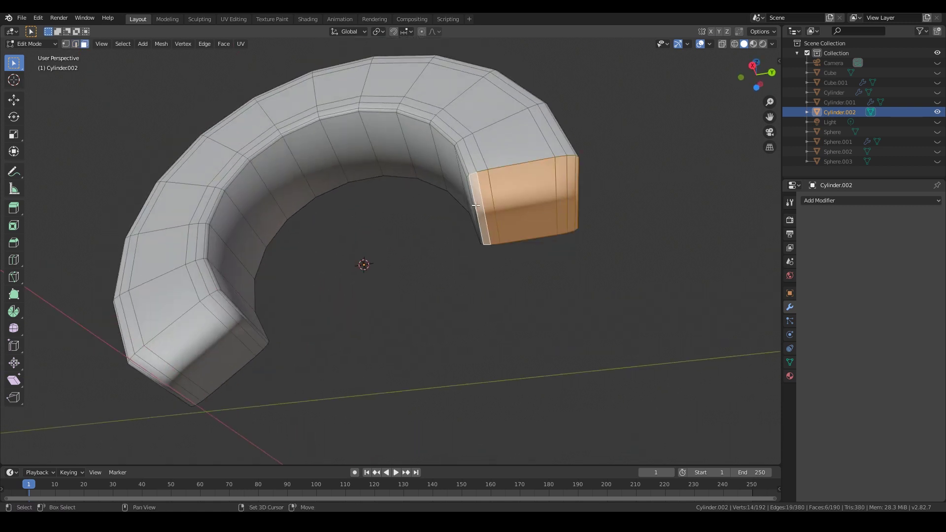
key("i")
middle_click_drag(497, 301, 502, 276)
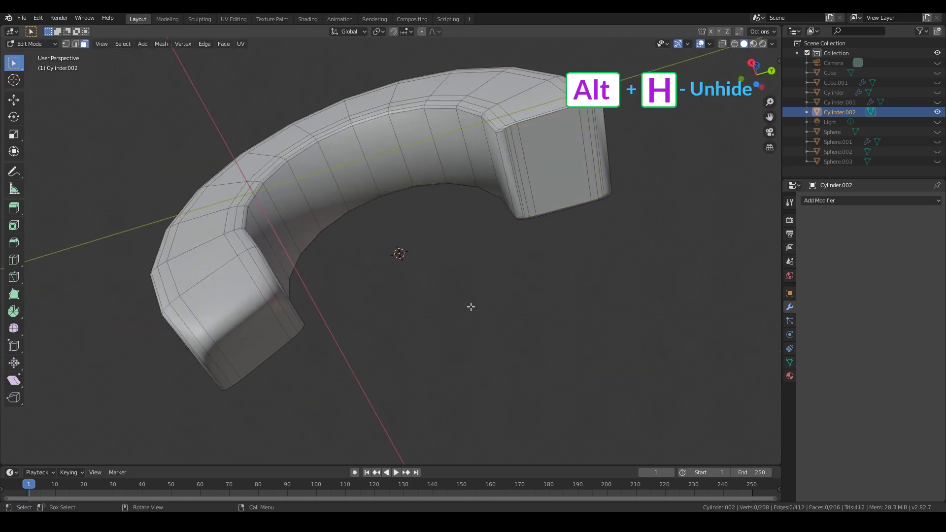
scroll(325, 248, "up", 1)
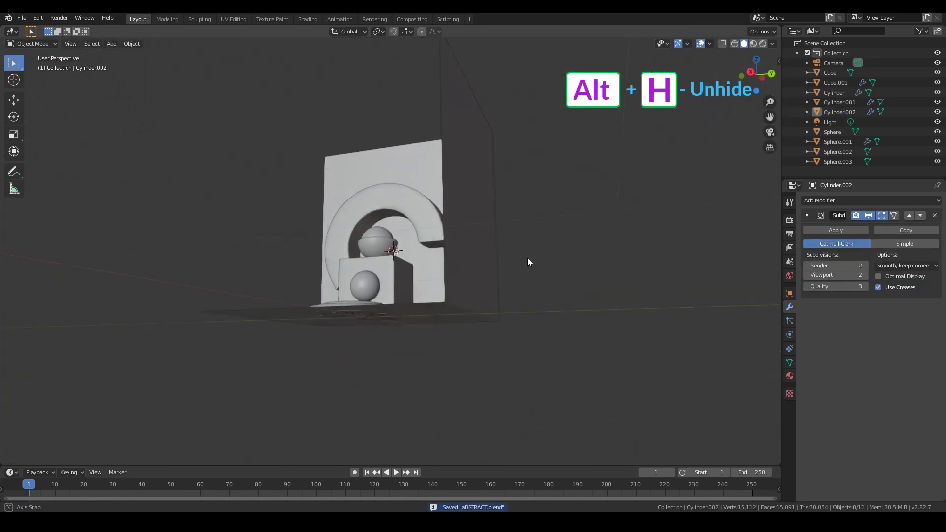
Duplicate the cube's recessed sphere in right view to beneath the arc's lower end, and move the copy back along X
middle_click_drag(528, 258, 594, 295)
scroll(462, 321, "up", 3)
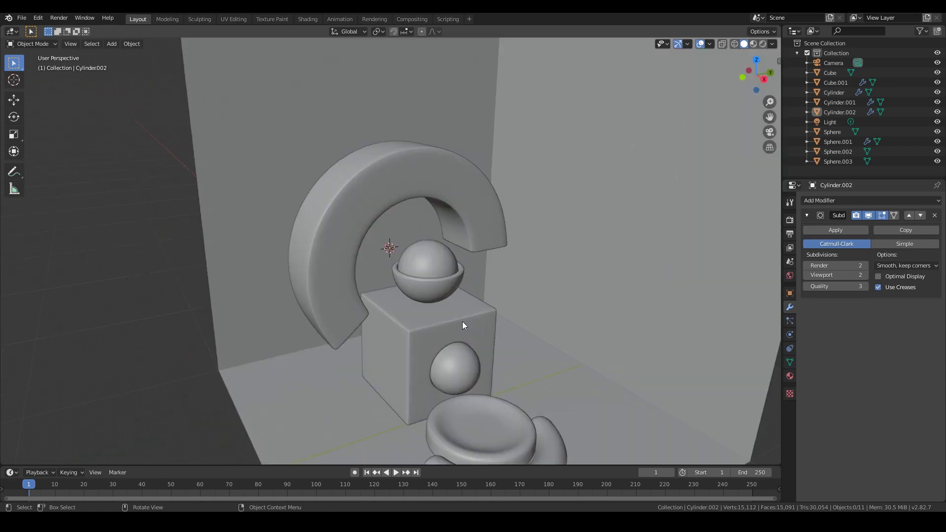
middle_click_drag(462, 321, 442, 323)
scroll(277, 296, "up", 2)
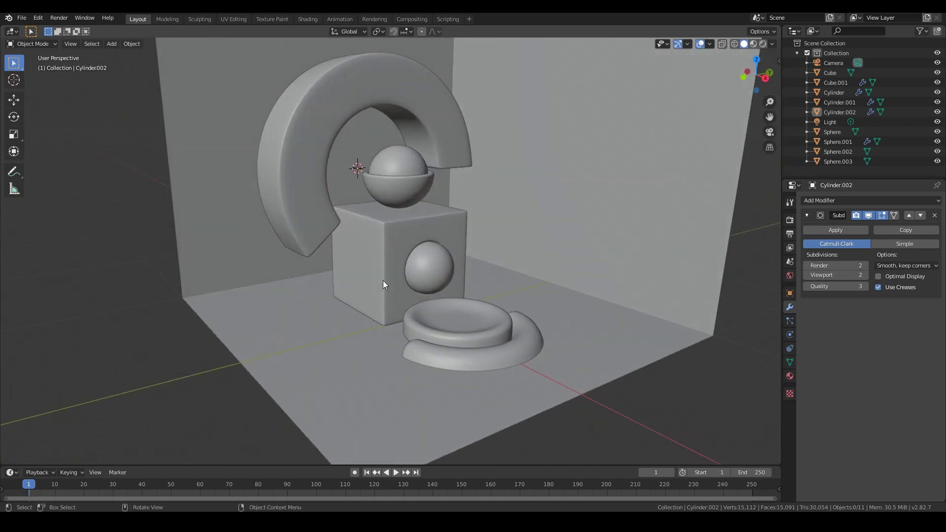
left_click(429, 268)
key("KP_3")
key("shift+d")
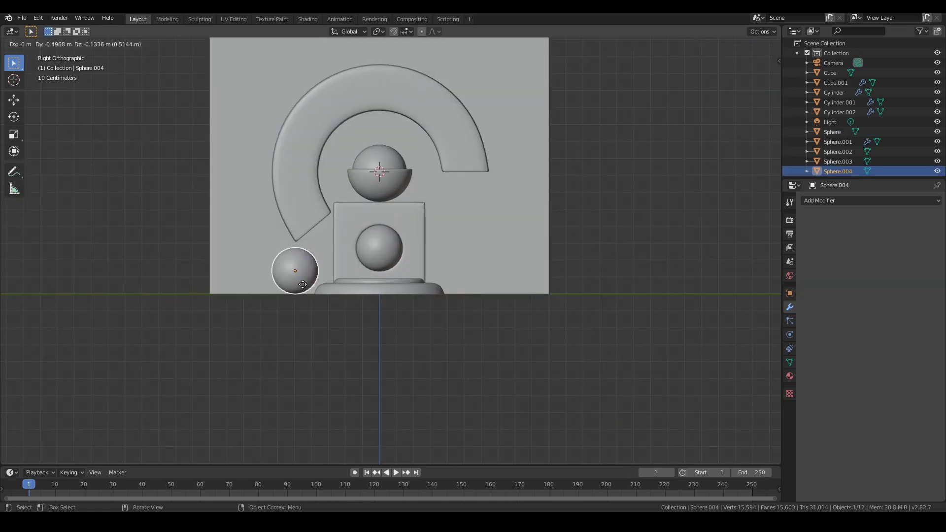
left_click(302, 284)
middle_click_drag(306, 285, 485, 345)
key("g")
key("x")
left_click(406, 340)
middle_click_drag(406, 340, 415, 311)
Enlarge the copied sphere in right view and reposition it between the floor and the arc's lower end
key("KP_3")
key("s")
left_click(348, 317)
scroll(304, 313, "up", 2)
key("g")
Move the arc and copied sphere together about 0.24 m along negative X, and shift the arc alone along X over the sphere
left_click(384, 222, "shift")
key("g")
key("x")
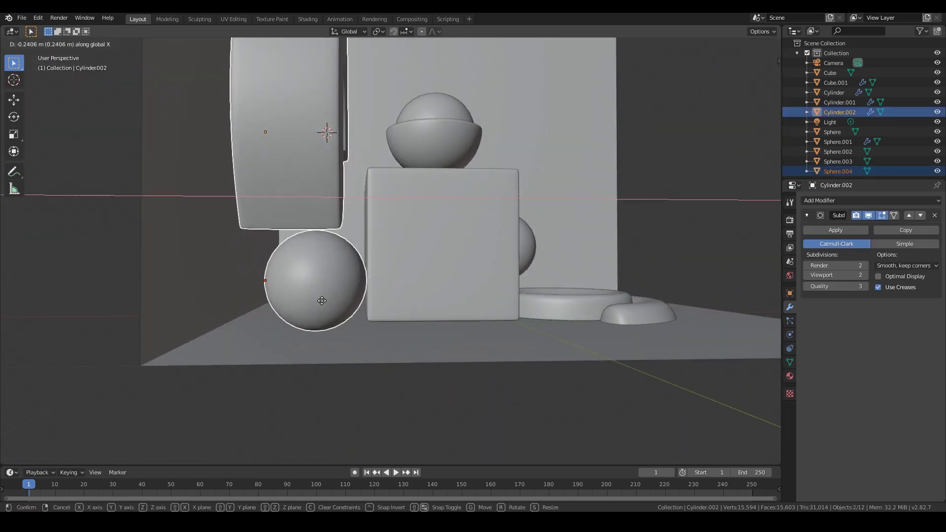
left_click(322, 300)
left_click(316, 213)
key("g")
key("x")
left_click(336, 215)
scroll(443, 246, "down", 4)
left_click(640, 276)
Duplicate the bowl in right view, placing the copy 0.488 m along negative Y and 0.54 m lower
middle_click_drag(591, 266, 499, 275)
middle_click_drag(344, 269, 431, 266)
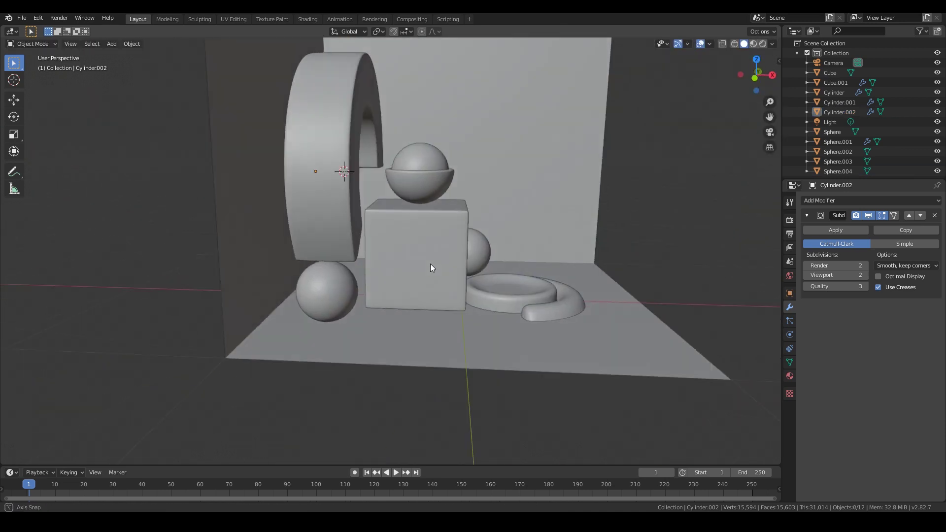
left_click(341, 303)
middle_click_drag(341, 303, 420, 185)
left_click(420, 184)
middle_click_drag(376, 336, 354, 323)
key("KP_3")
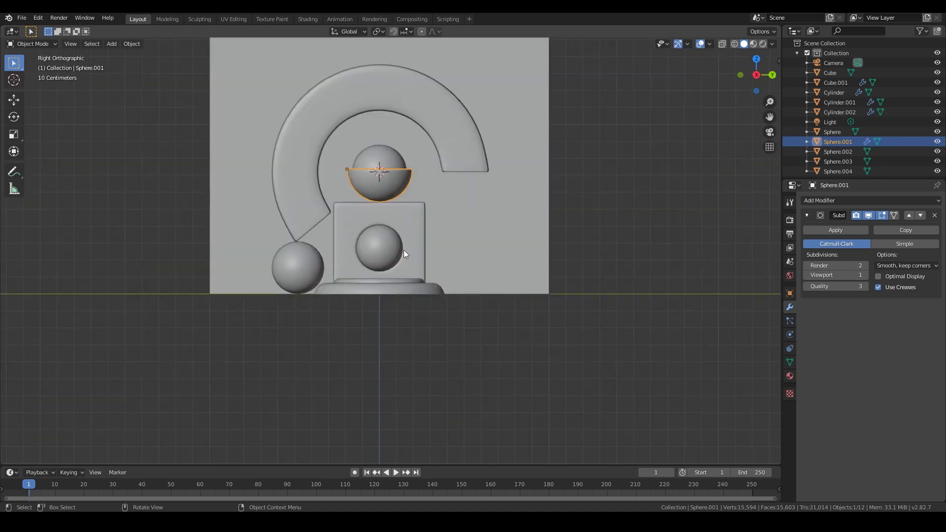
key("shift+d")
left_click(322, 314)
middle_click_drag(322, 314, 417, 341)
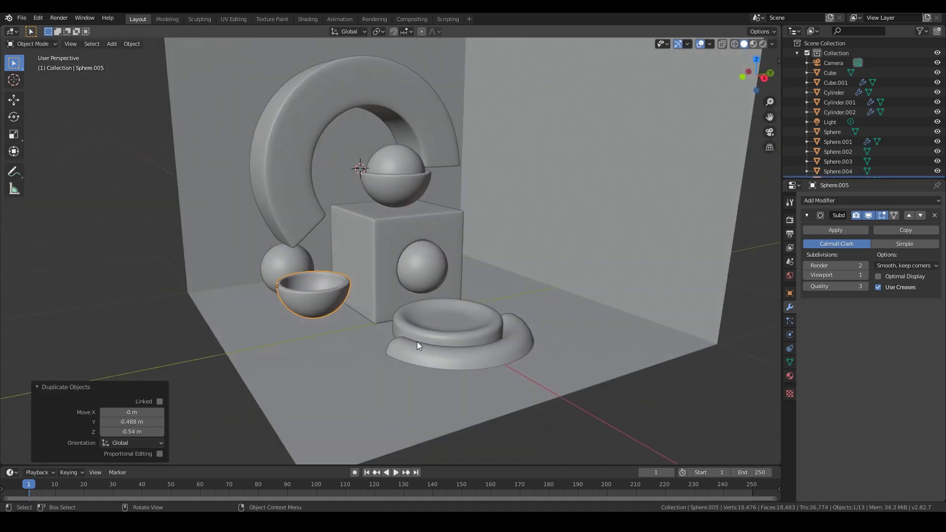
Rotate the bowl copy 90° about X and move it in right view against the sphere under the arc
key("Return")
key("KP_3")
key("g")
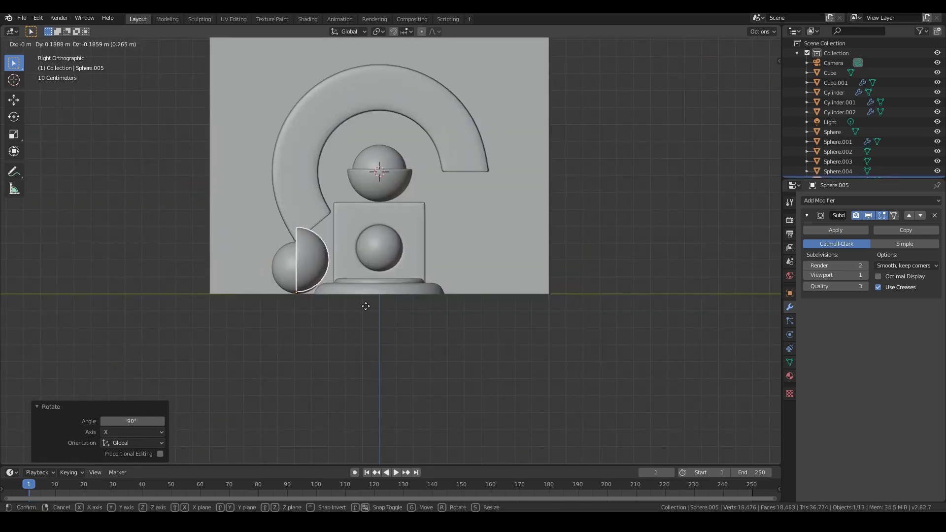
left_click(366, 307)
left_click(367, 307)
middle_click_drag(367, 307, 420, 350)
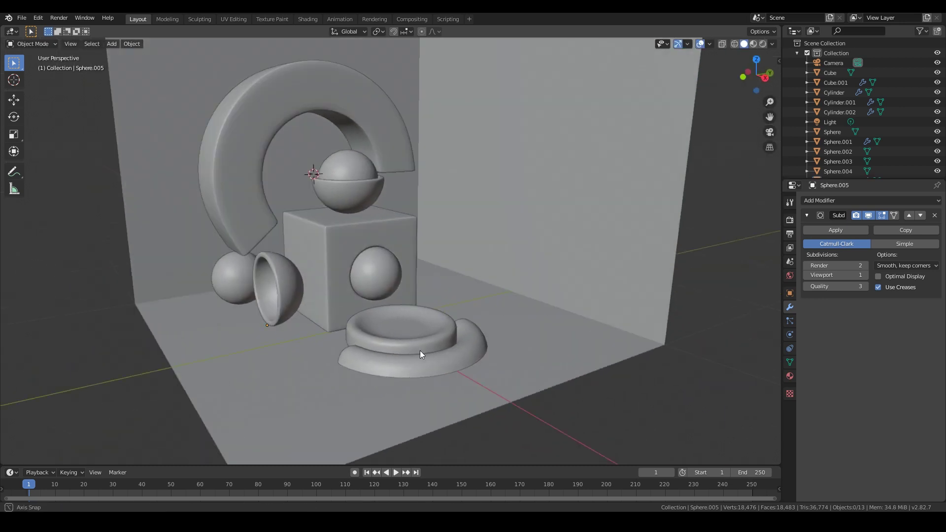
Move the sphere under the arc in front view to line it up with the centre of the bowl copy
left_click(247, 290)
middle_click_drag(248, 291, 342, 321)
key("KP_1")
key("g")
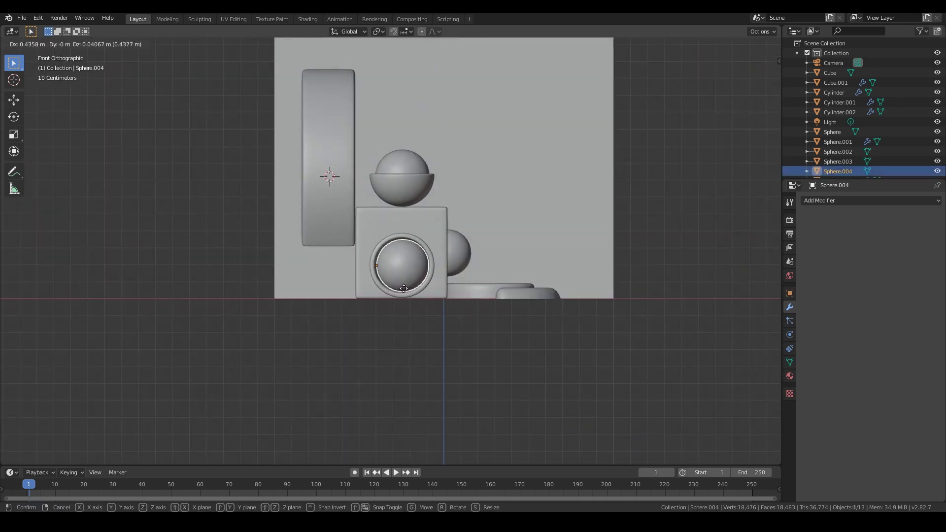
left_click(398, 288)
left_click(545, 388)
Select the sphere and bowl copy and move them together beneath the arc in front view
middle_click_drag(382, 283, 327, 298)
left_click(319, 299)
left_click(301, 298, "shift")
key("KP_3")
key("KP_1")
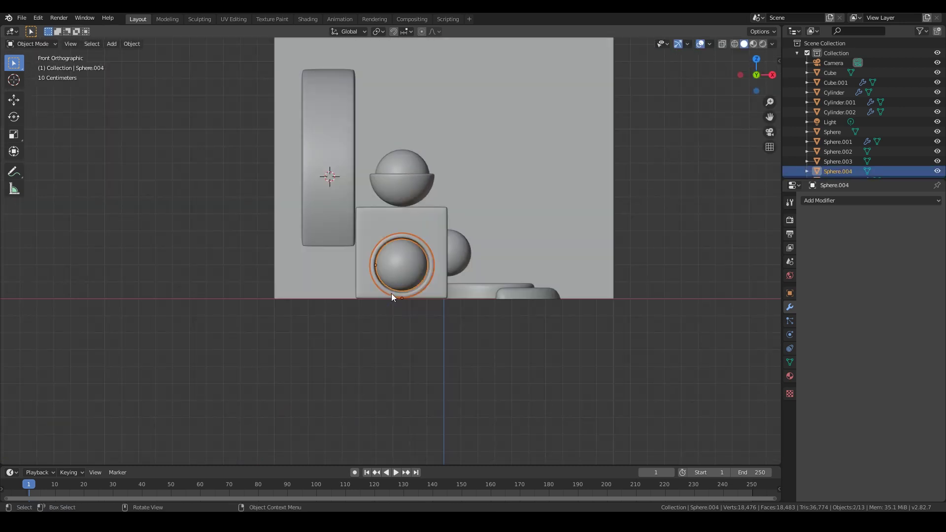
key("g")
left_click(320, 295)
left_click(464, 341)
middle_click_drag(463, 341, 225, 312)
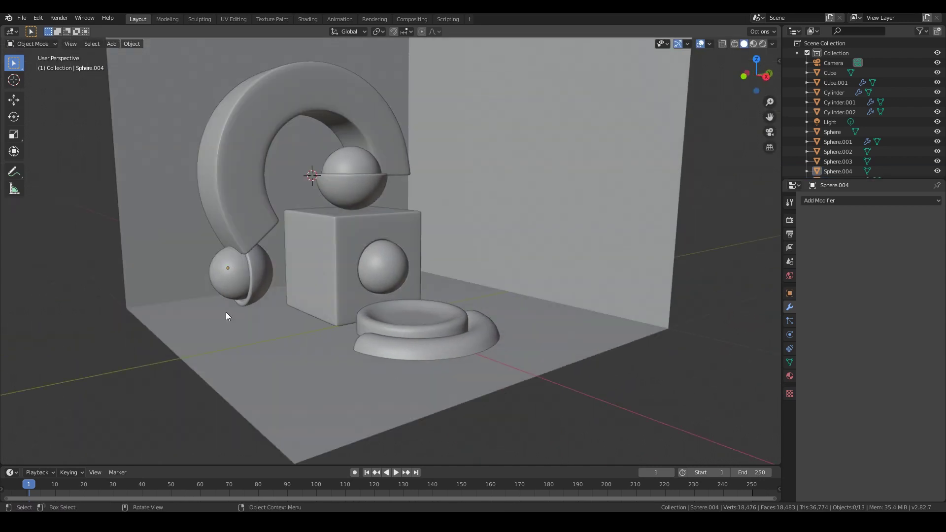
Try rotating the bowl copy around the Z axis beside its sphere
left_click(253, 306)
key("r")
key("z")
left_click(248, 148)
left_click(185, 379)
middle_click_drag(212, 345, 290, 324)
left_click(264, 239)
middle_click_drag(280, 291, 350, 307)
Undo the bowl copy's Z rotation and the preceding front-view moves of the sphere and bowl
key("ctrl+z")
key("ctrl+z")
key("ctrl+z")
key("ctrl+z")
key("ctrl+z")
key("ctrl+z")
key("ctrl+z")
key("ctrl+z")
key("ctrl+z")
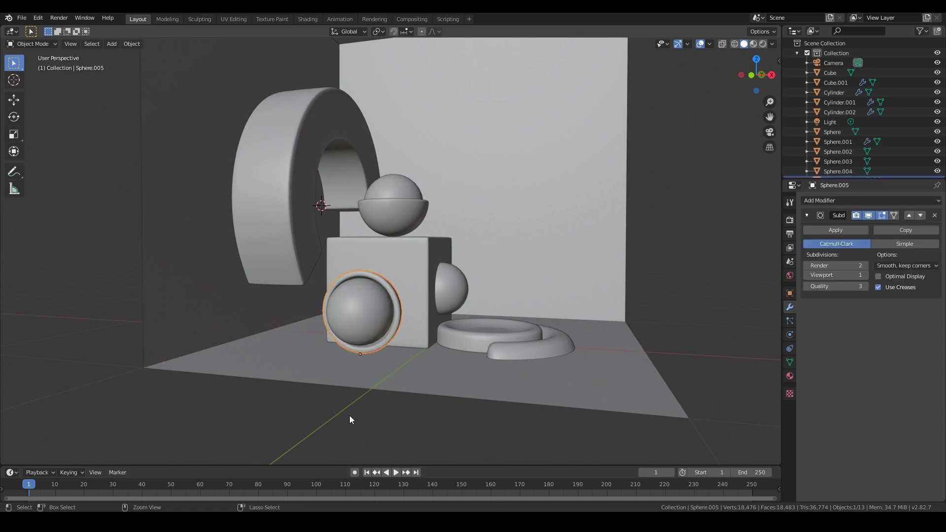
Rotate the bowl copy another 90° about X so its dome faces up
middle_click_drag(389, 411, 339, 413)
left_click(292, 325)
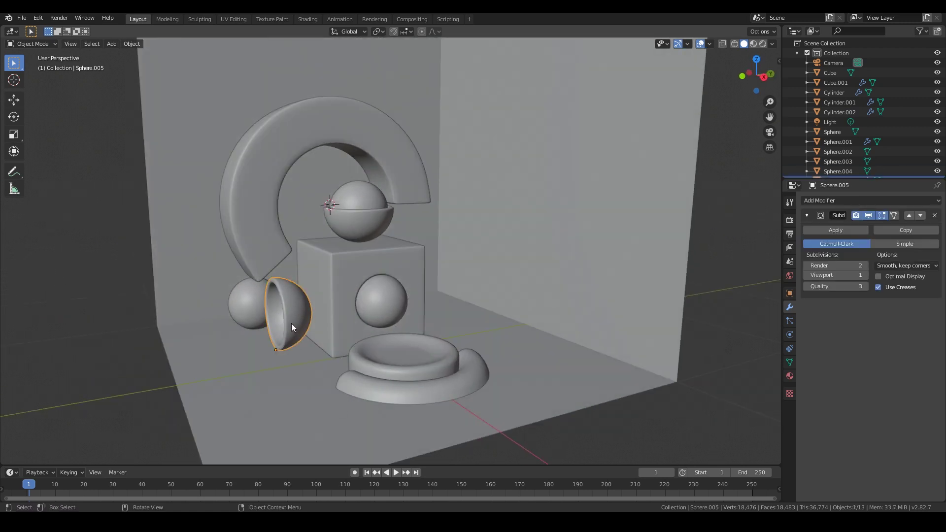
type("r")
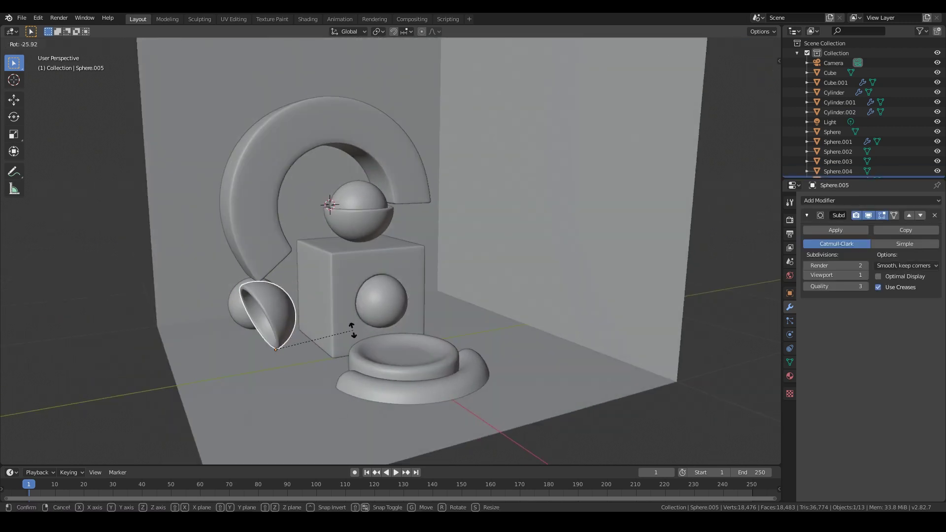
type("x90")
key("Return")
Position the upturned bowl copy on the floor in right view, in line with the sphere, and save the file
mouse_move(345, 330)
middle_mouse_down()
mouse_move(259, 353)
mouse_move(373, 378)
mouse_move(407, 370)
mouse_move(345, 333)
mouse_move(349, 315)
middle_mouse_up()
key("KP_3")
left_click(301, 340)
key("alt+a")
scroll(407, 370, "up", 4)
key("ctrl+s")
Remove the upturned bowl's Subdivision Surface modifier and select the vertex at the top of its dome
left_click(934, 215)
key("Tab")
scroll(318, 261, "up", 3)
middle_click_drag(318, 262, 301, 296)
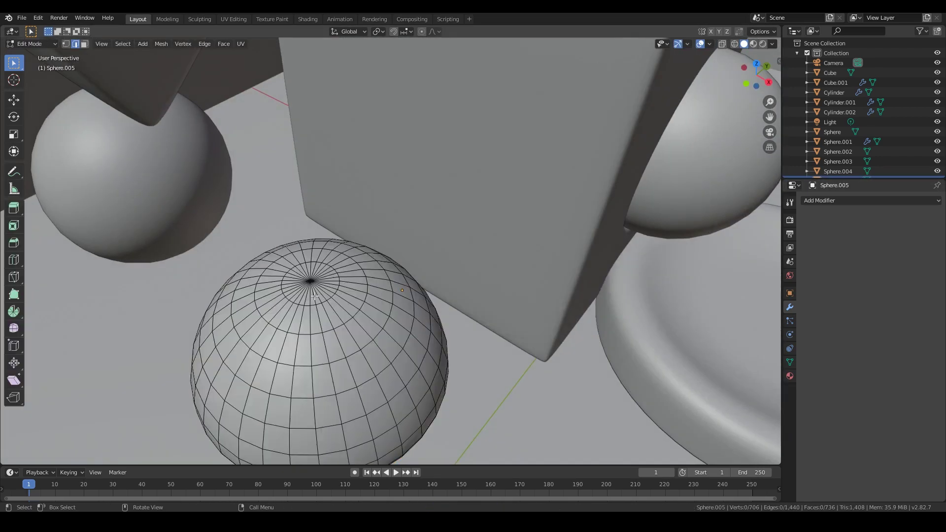
key("Tab")
key("Tab")
left_click(310, 281)
key("1")
Push the dome's top vertex down about 0.17 m along Z with smooth proportional editing of size about 0.18
scroll(351, 276, "down", 3)
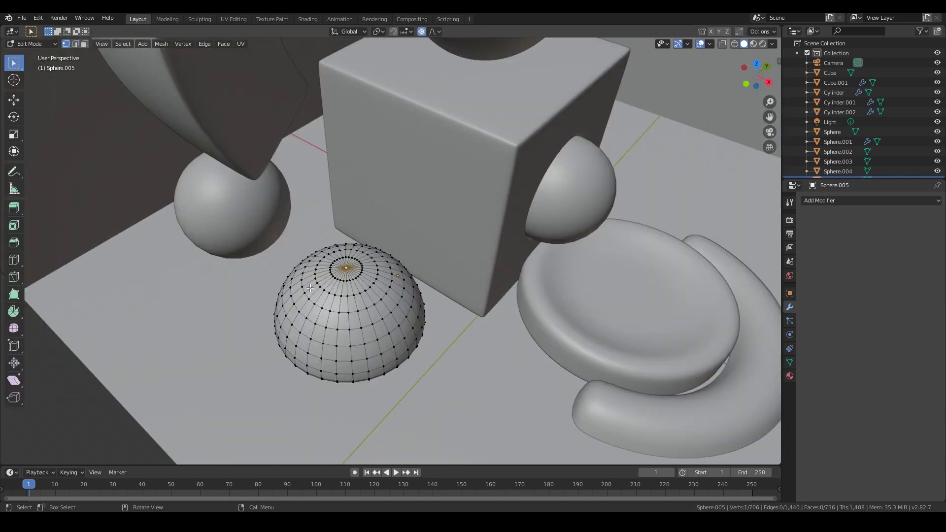
key("g")
right_click(347, 270)
key("g")
scroll(347, 256, "up", 12)
scroll(348, 259, "up", 6)
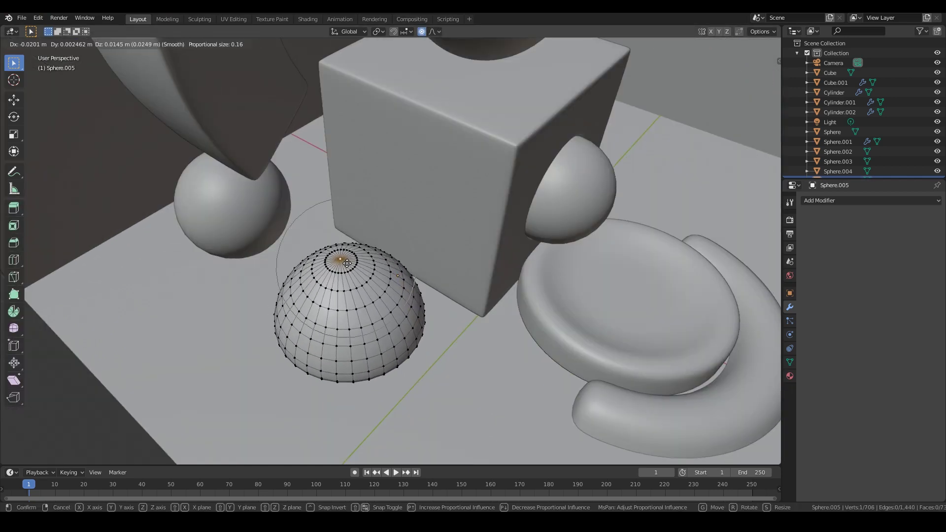
key("z")
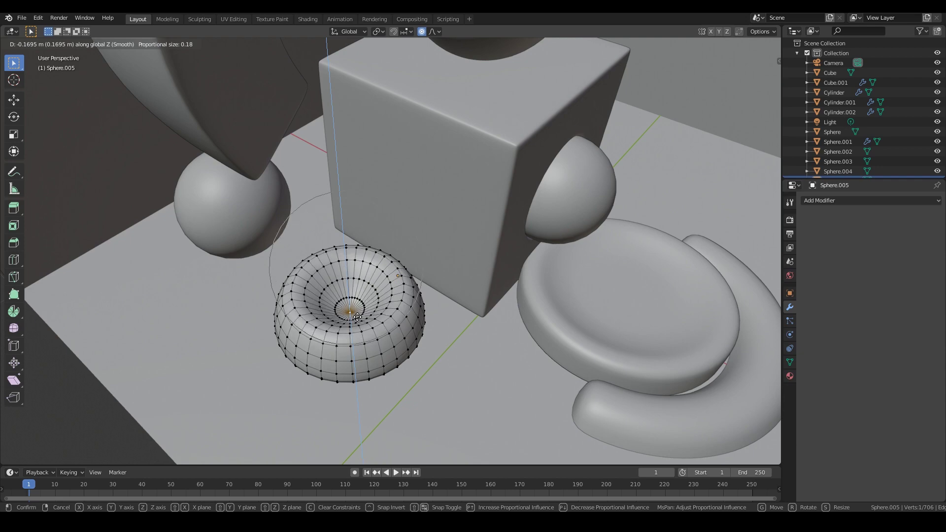
left_click(356, 317)
Move the hollowed dome 0.433 m along negative X in front view so it sits beneath the sphere
key("Tab")
middle_click_drag(357, 317, 266, 268)
scroll(262, 238, "down", 5)
scroll(344, 271, "up", 3)
key("KP_1")
left_click(341, 235)
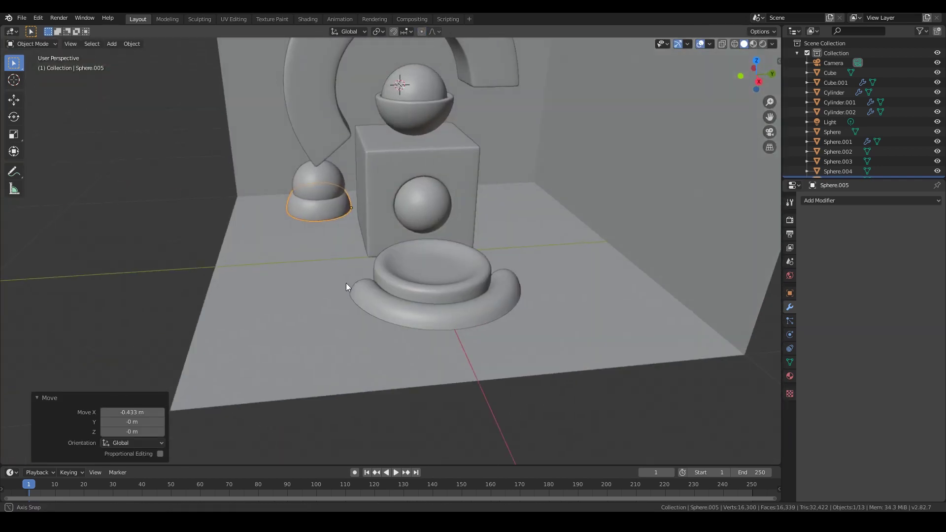
left_click(185, 223)
Try scaling the sphere above the hollowed dome down to about 0.83, and undo the scaling
scroll(184, 224, "down", 3)
scroll(330, 268, "up", 5)
middle_click_drag(184, 223, 331, 242)
left_click(331, 243)
key("s")
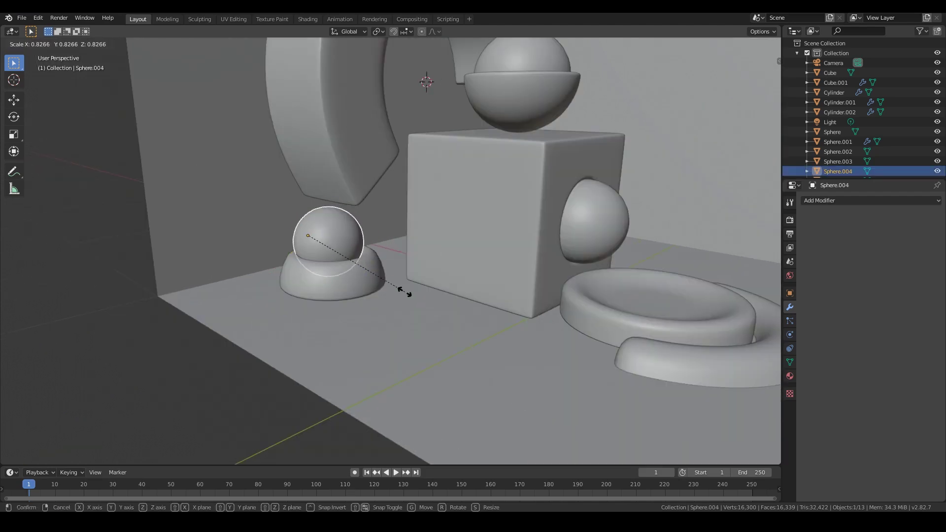
left_click(384, 281)
middle_click_drag(385, 281, 356, 276)
key("ctrl+z")
Snap the 3D cursor to the centre of the sphere's selected mesh in edit mode
key("Tab")
key("shift+s")
left_click(397, 340)
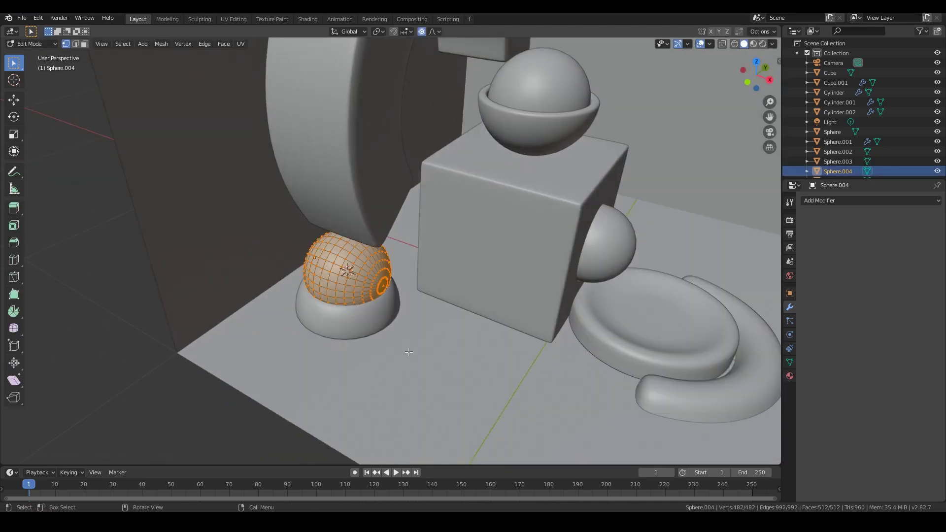
Return to object mode and scale the sphere above the hollowed dome uniformly to 0.867
middle_click_drag(408, 350, 372, 329)
key("Tab")
right_click(401, 340)
left_click(454, 362)
key("s")
left_click(439, 349)
key("KP_3")
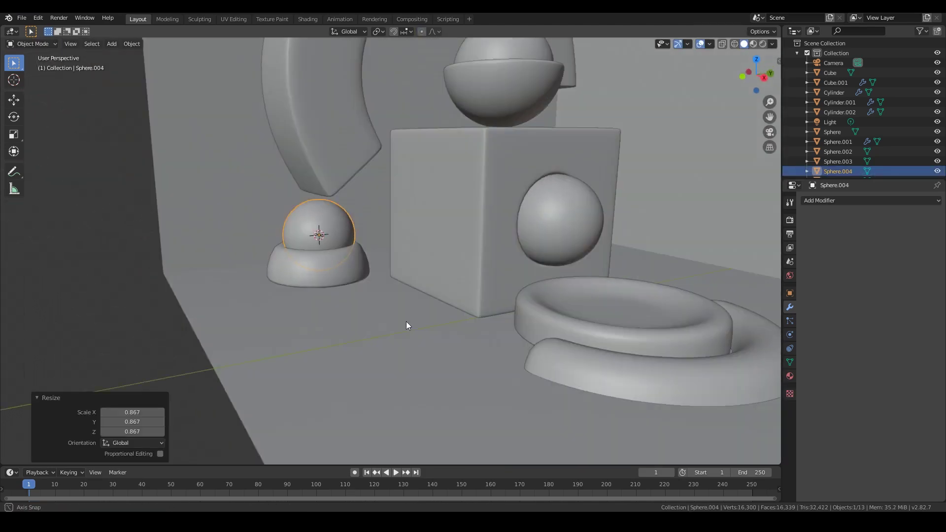
Deselect all objects and save the file
left_click(341, 279)
left_click(341, 281)
middle_click_drag(341, 291, 373, 350)
scroll(335, 351, "down", 5)
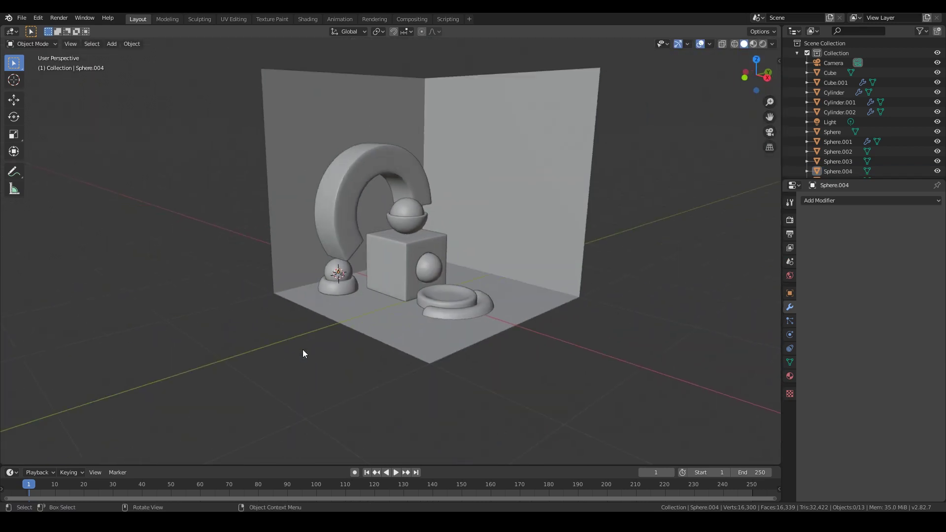
middle_click_drag(302, 349, 361, 342)
middle_click_drag(482, 372, 479, 365)
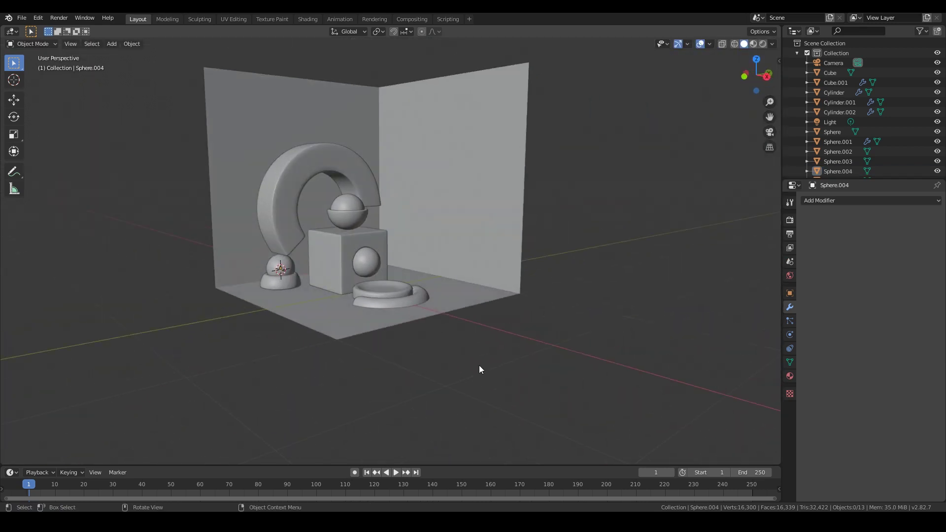
key("ctrl+s")
Move the hollowed dome out from under the sphere onto the open floor, and save the file
middle_click_drag(301, 356, 334, 358)
scroll(335, 357, "up", 4)
key("Tab")
key("Tab")
left_click(249, 356)
key("g")
left_click(395, 359)
middle_click_drag(394, 359, 554, 387)
key("Tab")
key("Tab")
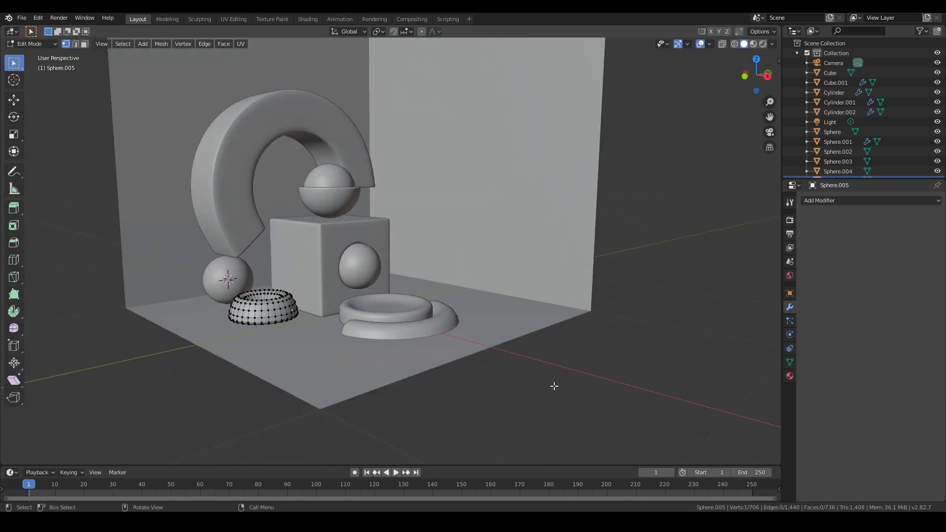
left_click(484, 369)
key("ctrl+s")
Rotate the sphere beneath the arc 90° about the global Z axis
middle_click_drag(417, 349, 493, 351)
scroll(280, 296, "up", 4)
mouse_move(280, 296)
middle_mouse_down("shift")
mouse_move(329, 300)
mouse_move(176, 288)
mouse_move(291, 297)
middle_mouse_up("shift")
scroll(276, 301, "up", 1)
left_click(160, 313)
key("Tab")
middle_click_drag(160, 312, 200, 331)
key("Tab")
type("rz")
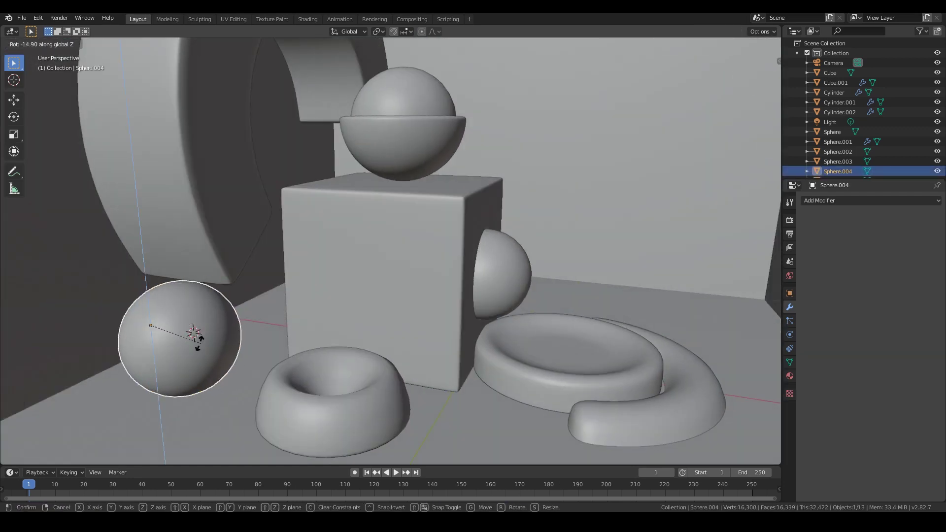
type("90")
key("Return")
Move the rotated sphere along X in front view so it lines up beneath the arc
key("KP_1")
key("g")
key("x")
key("Return")
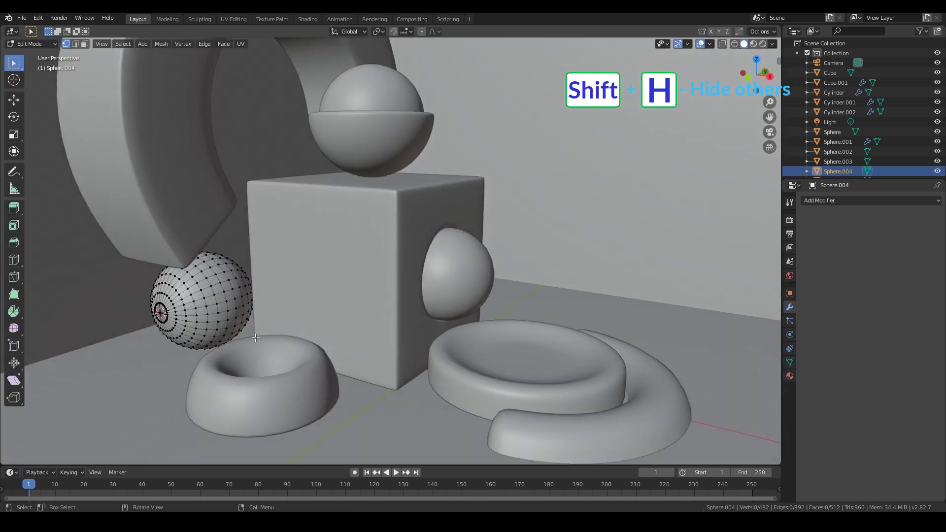
Hide all objects except the sphere and open its mesh for editing in right view
key("Tab")
key("shift+h")
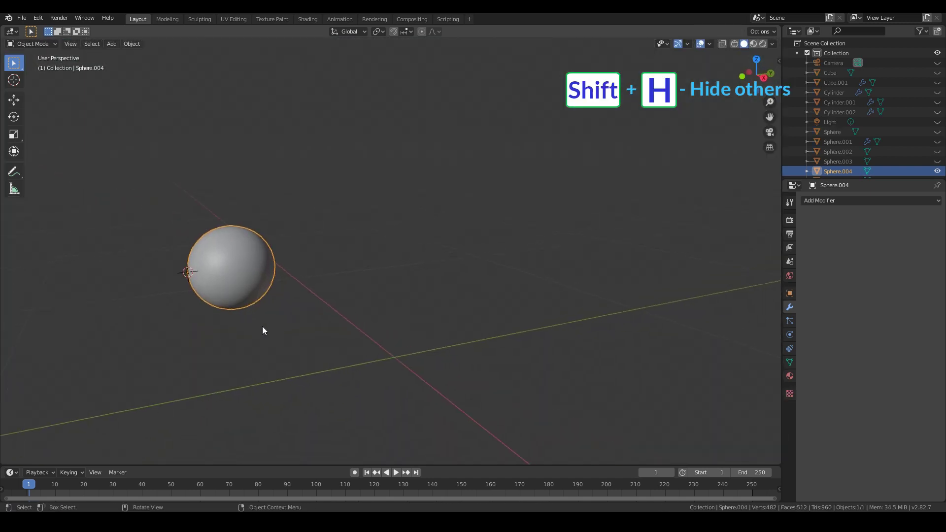
key("Tab")
key("KP_3")
Try to stretch the sphere into a capsule by moving its front half -0.1 m and back half 0.1 m along Y
left_click_drag(202, 161, 296, 319)
type("gy")
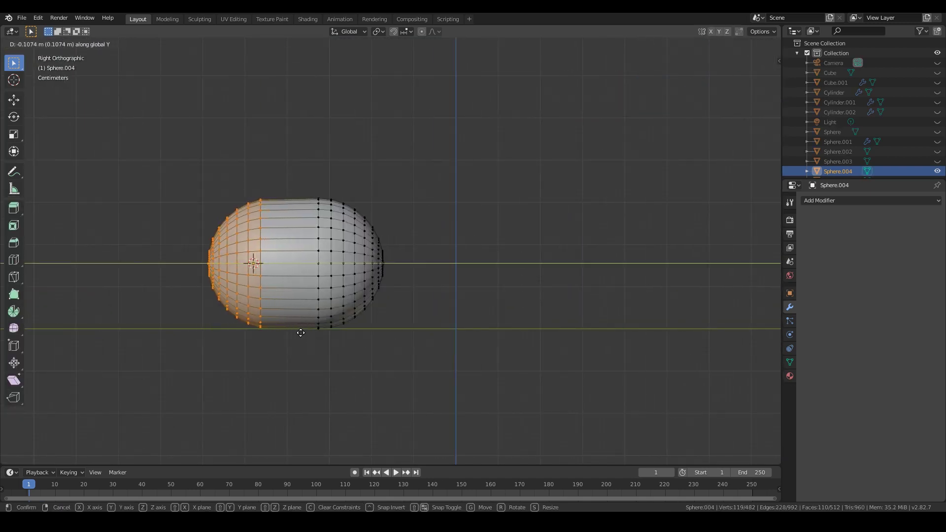
type("-.1")
key("Return")
left_click_drag(412, 345, 325, 183)
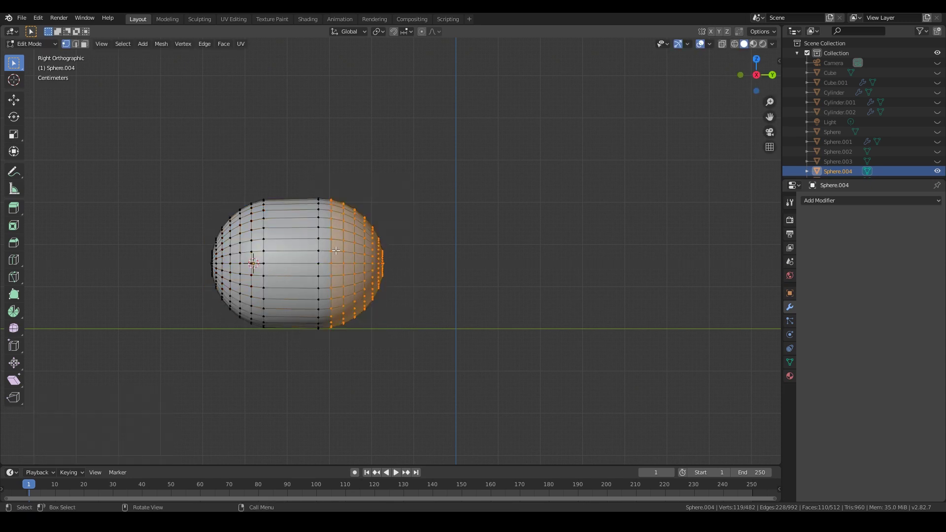
type("y.1")
key("Return")
key("Tab")
middle_click_drag(333, 339, 443, 363)
key("ctrl+z")
key("ctrl+z")
key("ctrl+z")
key("ctrl+z")
In wireframe shading, select the sphere's half facing negative Y in right view and move it -0.1 m along Y
key("KP_3")
key("alt+z")
left_click_drag(215, 174, 314, 339)
type("gy")
type(".1-")
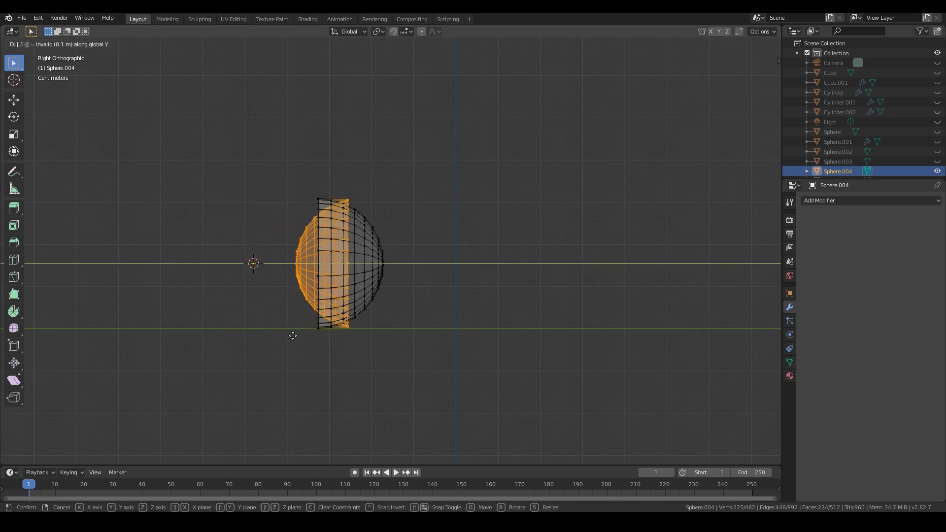
key("Return")
key("ctrl+z")
type("gy")
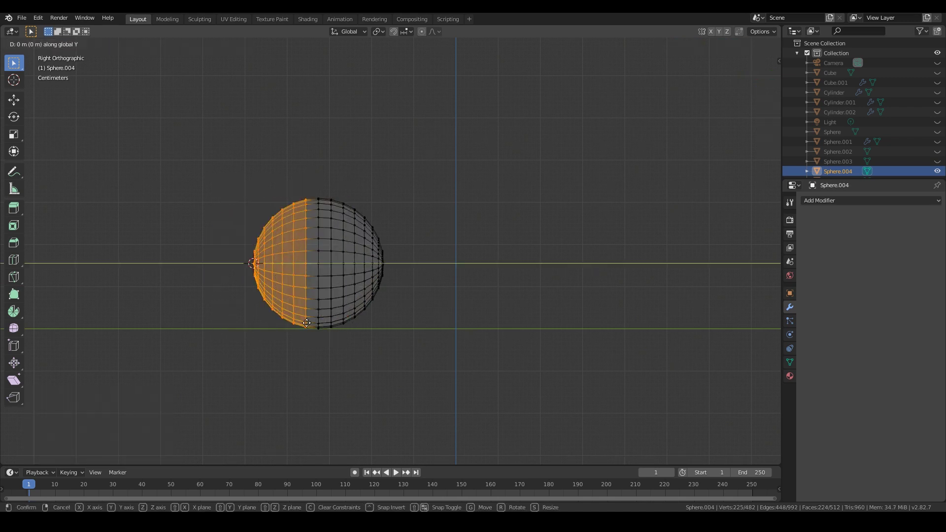
type(".1-")
key("Return")
Select the sphere's half facing positive Y, move it 0.1 m along Y, and return to object mode
left_click_drag(416, 362, 326, 188)
type("gy.1")
key("Return")
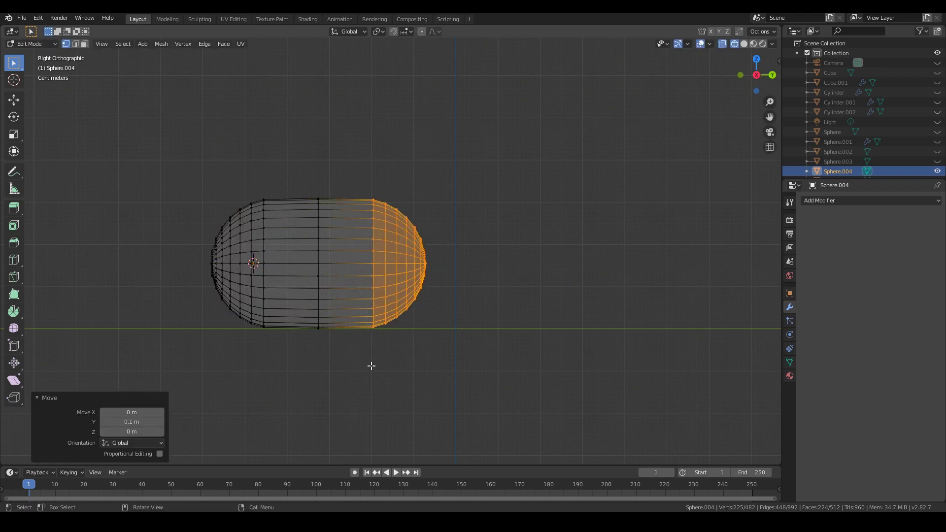
left_click(370, 365)
key("Tab")
Return to solid shading, unhide all objects, and save the file
mouse_move(307, 352)
middle_mouse_down()
mouse_move(323, 360)
mouse_move(347, 342)
middle_mouse_up()
key("shift+z")
key("alt+h")
scroll(315, 335, "down", 5)
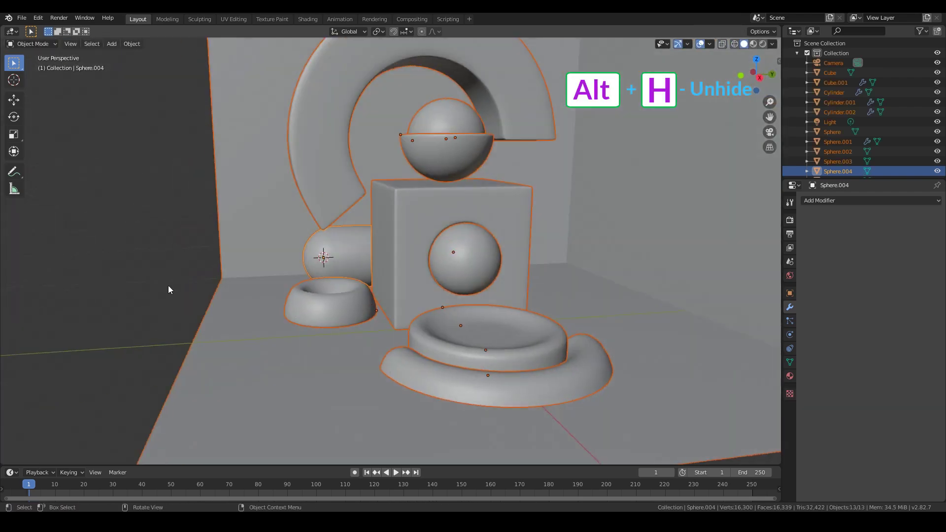
left_click(168, 286)
key("ctrl+s")
Try moving the capsule -0.206 m along Y in right view, and undo the move
middle_click_drag(197, 295, 267, 311)
left_click(357, 268)
middle_click_drag(357, 276, 277, 293)
key("KP_3")
key("g")
left_click(288, 276)
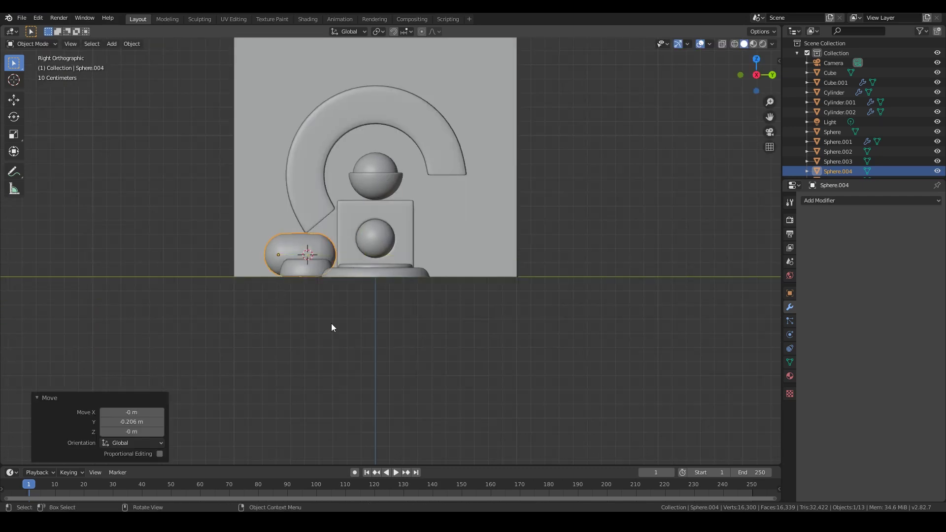
left_click(331, 324)
middle_click_drag(331, 323, 311, 291)
key("ctrl+z")
key("ctrl+z")
Save the file and duplicate the capsule in front view, offset 0.424 m along X and 0.0901 m along Z
left_click(348, 362)
key("ctrl+s")
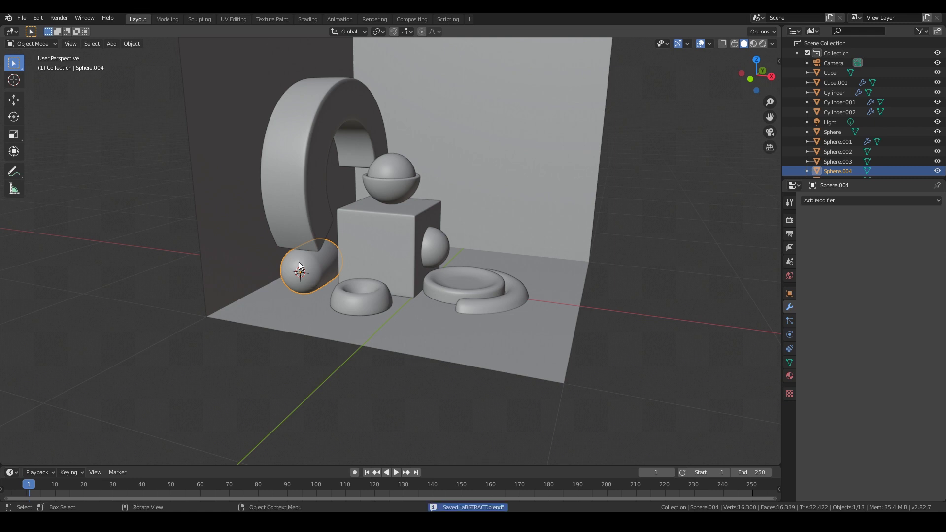
middle_click_drag(298, 262, 311, 297)
key("KP_1")
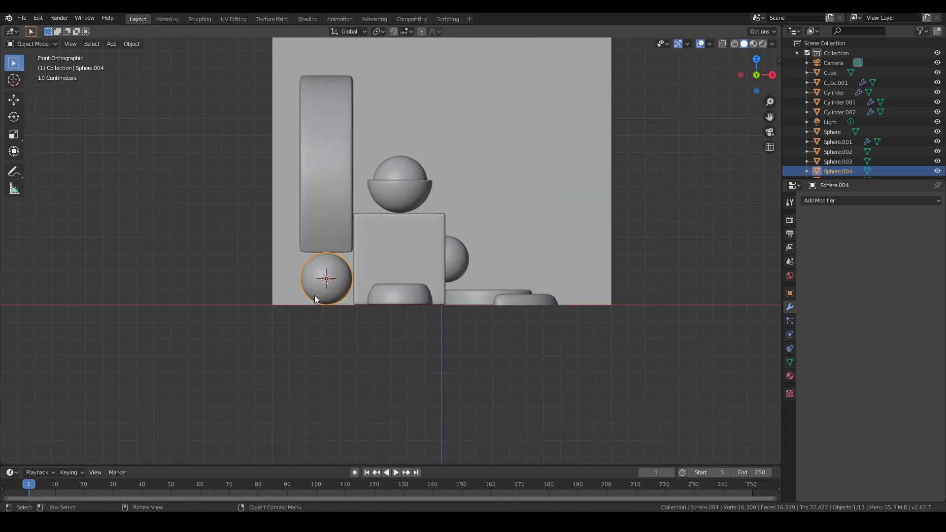
key("shift+d")
left_click(379, 276)
Rotate the duplicated capsule 90° about the global X axis so it stands upright, and save the file
middle_click_drag(378, 276, 315, 299)
type("r")
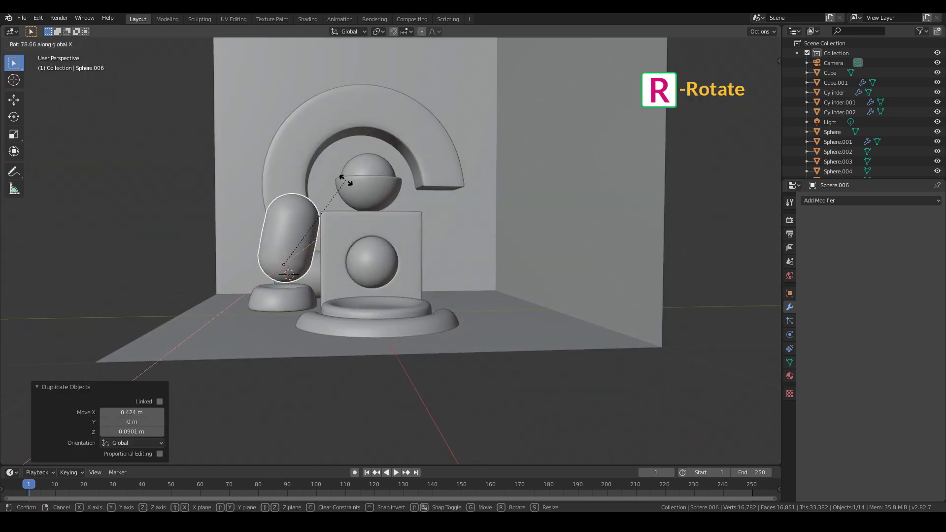
type("90")
key("Return")
middle_click_drag(346, 180, 335, 216)
scroll(443, 335, "down", 2)
left_click(483, 373)
key("ctrl+s")
Isolate the curved half-ring around the disc, enter edit mode, and remove its Subdivision Surface modifier
middle_click_drag(452, 388, 386, 347)
scroll(395, 331, "up", 3)
scroll(386, 347, "up", 1)
left_click(407, 383)
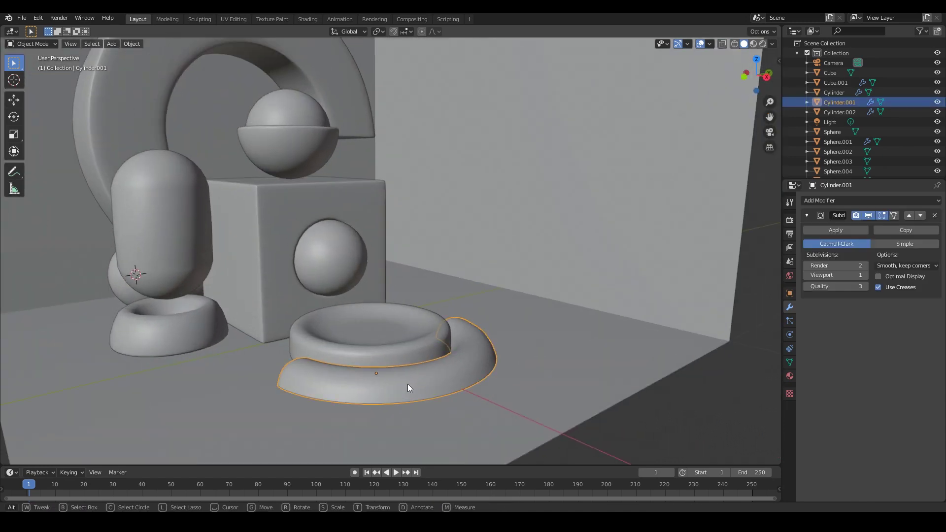
key("shift+h")
middle_click_drag(433, 383, 394, 251)
scroll(395, 251, "up", 2)
key("Tab")
left_click(935, 215)
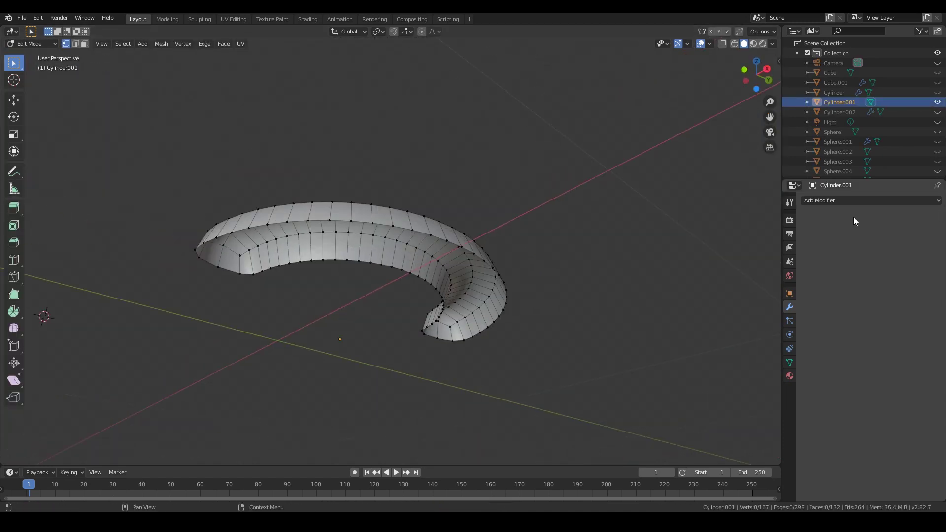
Select three facing edge pairs of the half-ring's open underside near one end and bridge them
scroll(325, 188, "up", 2)
middle_click_drag(317, 184, 346, 179)
key("2")
left_click(346, 178)
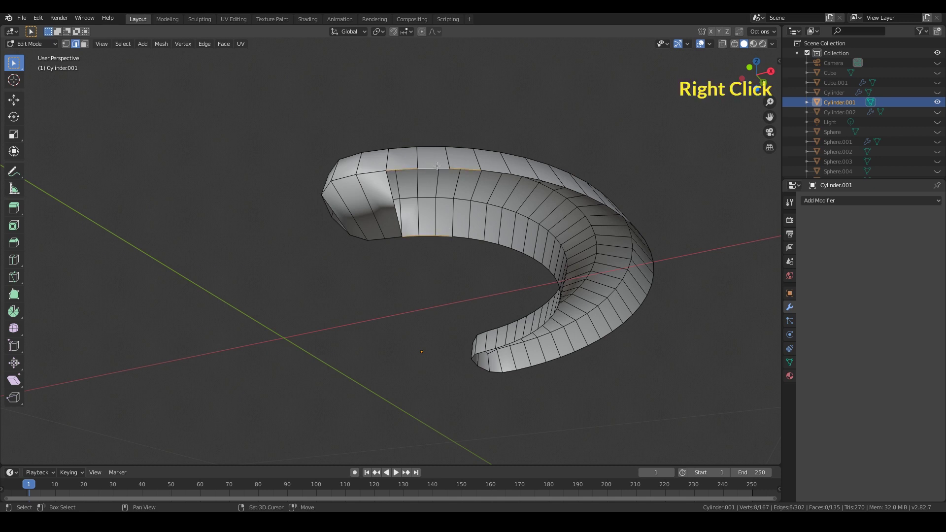
right_click(431, 213)
left_click(408, 245)
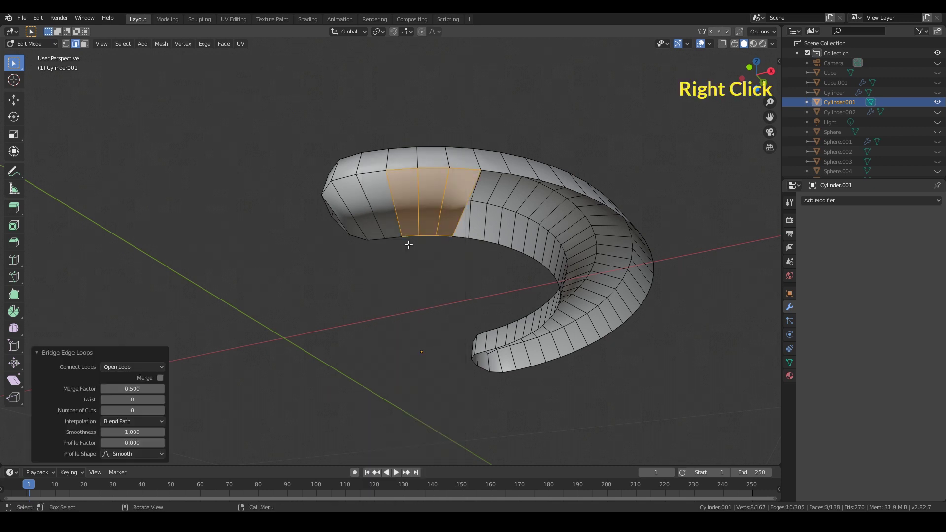
left_click(429, 303)
Try to bridge the two long open edge chains on the half-ring's underside
middle_click_drag(434, 305, 457, 258)
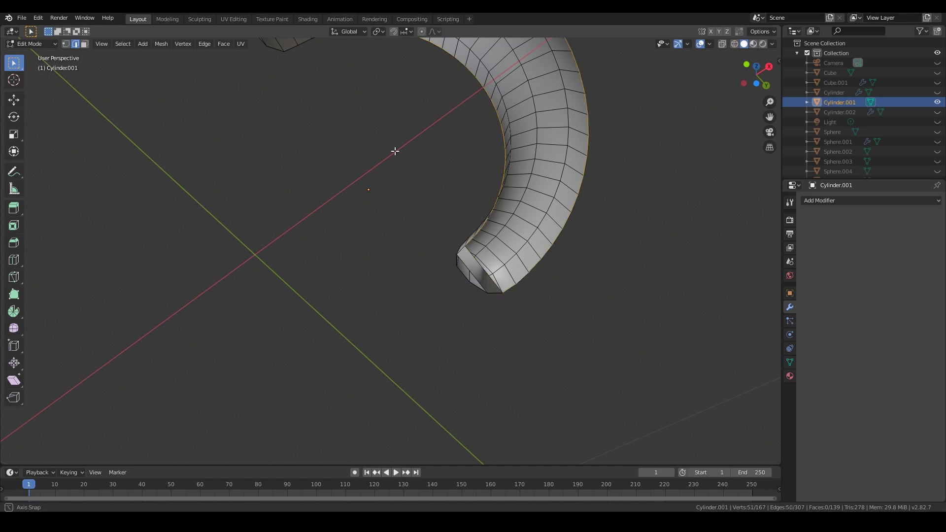
middle_click_drag(396, 151, 475, 323)
right_click(437, 178)
left_click(436, 176)
key("ctrl+z")
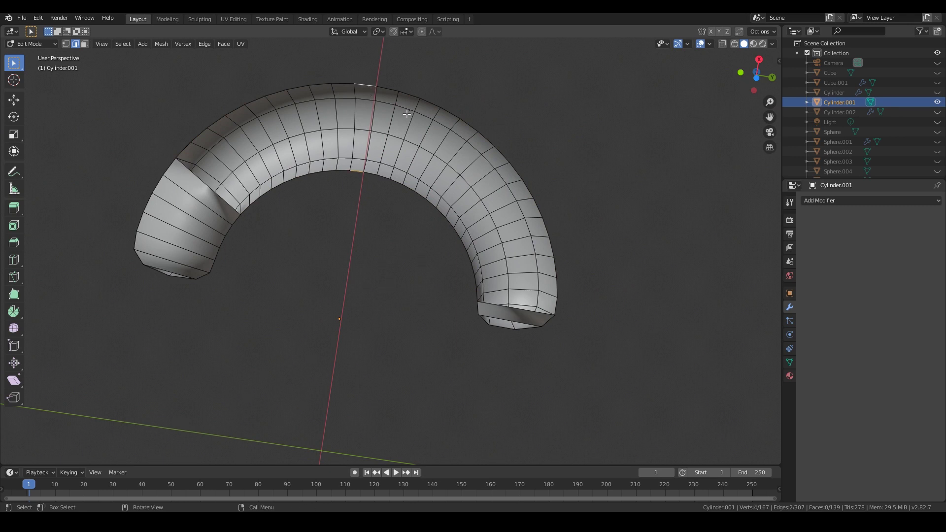
Fill a face between two facing edges midway along the underside opening, and bridge the gap between it and the filled end
key("f")
middle_click_drag(406, 113, 423, 155)
left_click(419, 152, "alt")
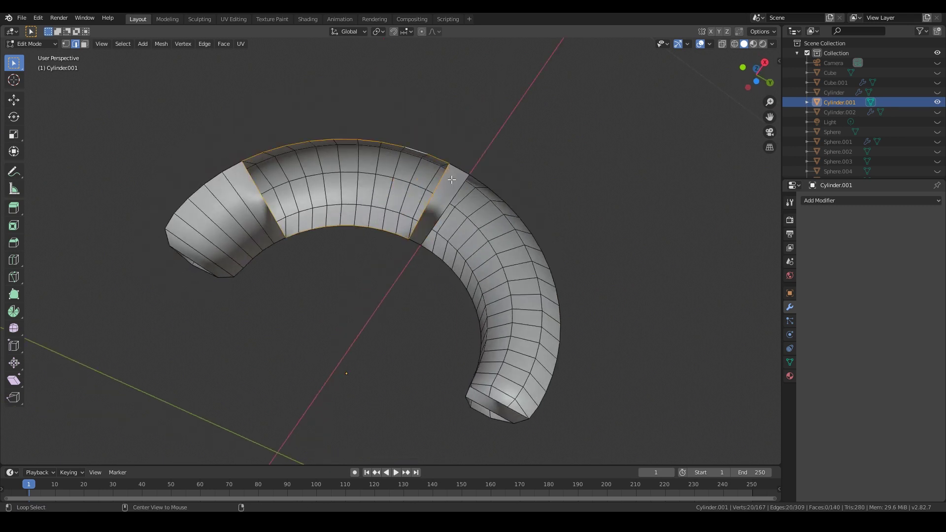
right_click(270, 211)
left_click(287, 207)
middle_click_drag(288, 208, 407, 268)
Try to bridge the remaining open boundary loop of the half-ring's underside
left_click(436, 173, "alt")
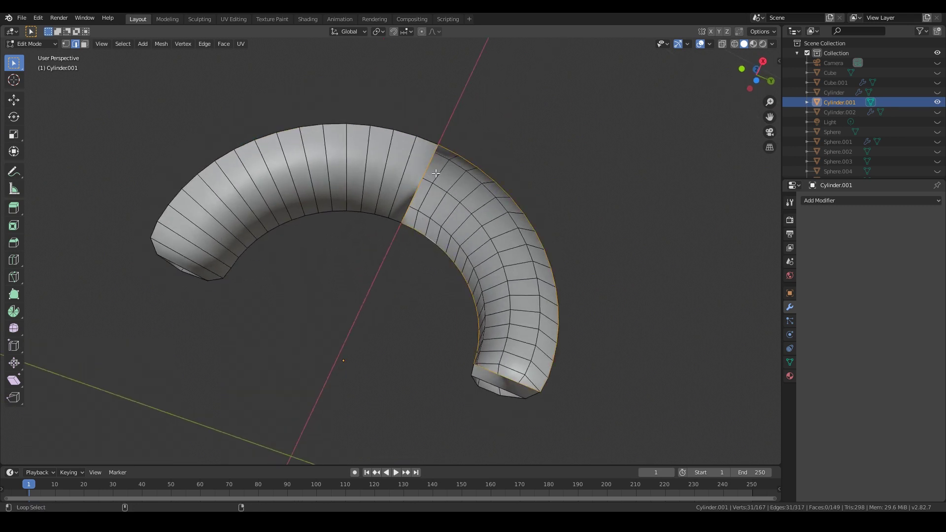
right_click(429, 249)
left_click(428, 249)
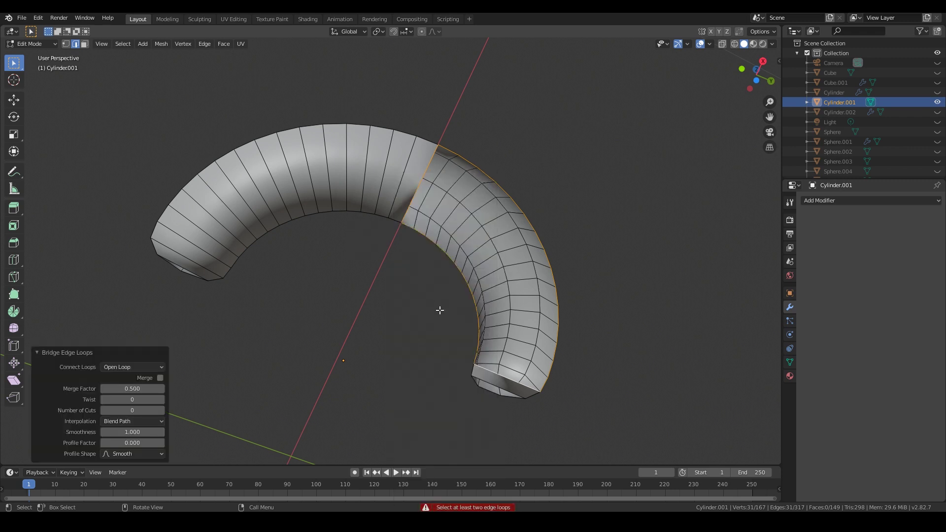
right_click(388, 243)
left_click(391, 243)
right_click(448, 272)
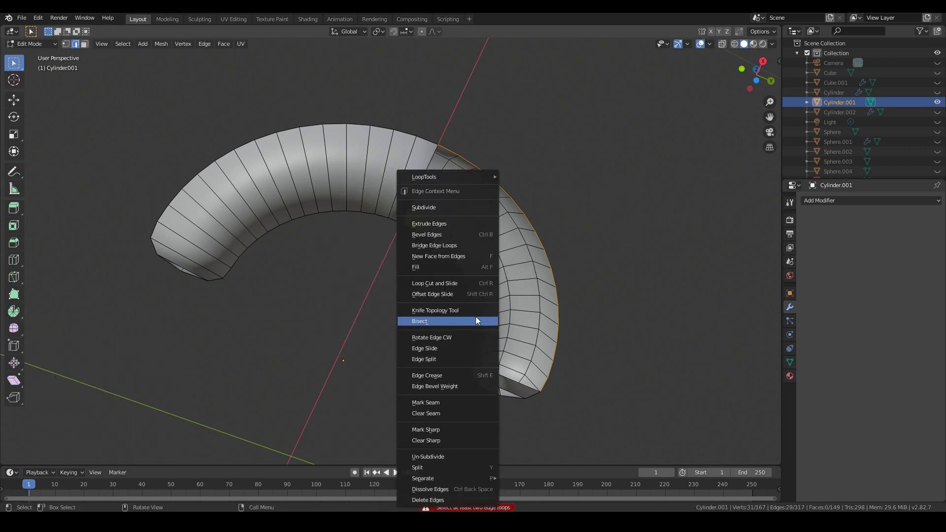
left_click(442, 246)
left_click(454, 266)
Bridge the two long edge chains of the remaining underside opening, leaving the short end edges out of the selection
left_click(539, 228, "alt+shift")
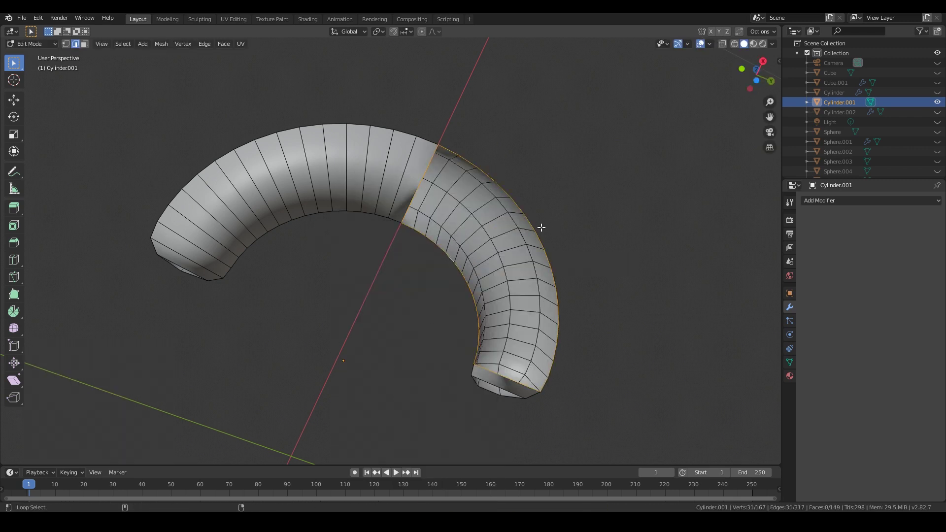
right_click(478, 357)
left_click(442, 245)
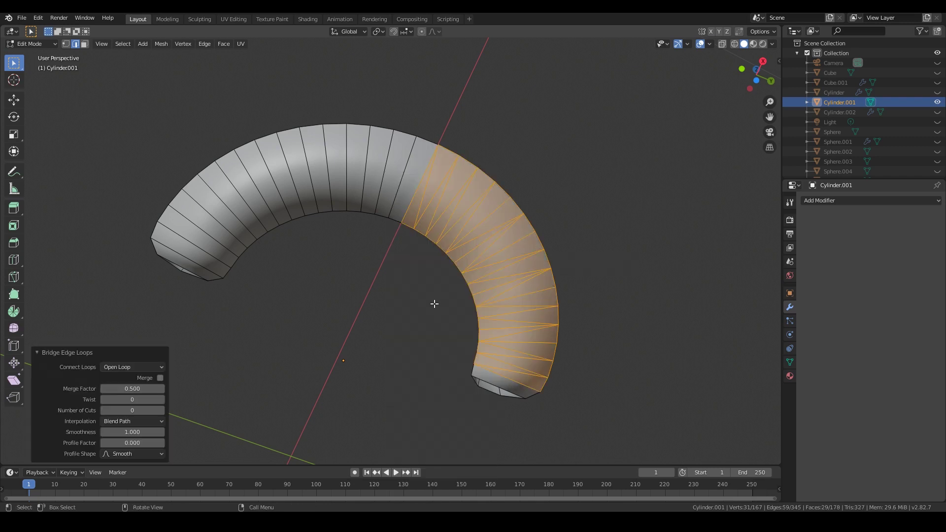
Add one centred loop cut along the bridged underside and merge its end vertices into the half-ring's end vertices
middle_click_drag(433, 304, 493, 310)
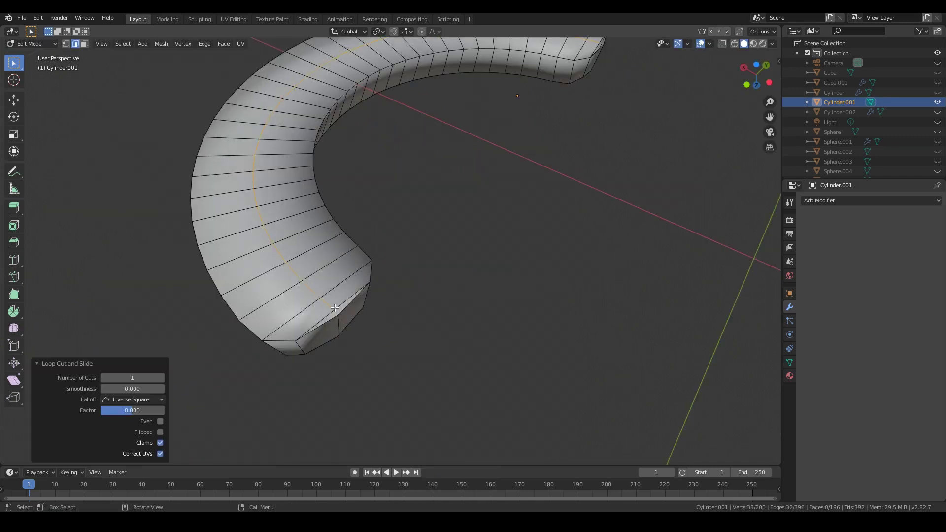
key("1")
key("m")
left_click(342, 319)
Select all flat underside faces of the half-ring and inset them together slightly
middle_click_drag(342, 320, 354, 281)
key("KP_7")
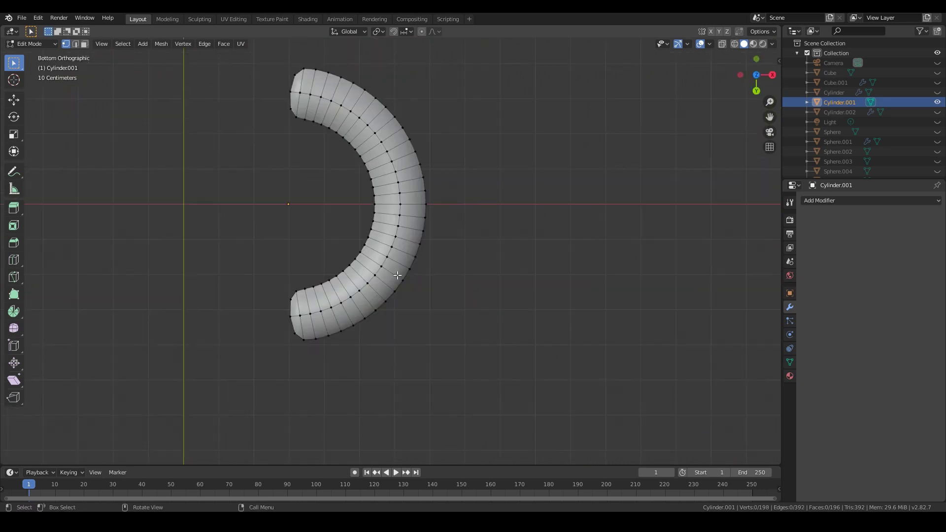
key("3")
left_click_drag(242, 57, 475, 363)
middle_click_drag(475, 363, 587, 342)
key("i")
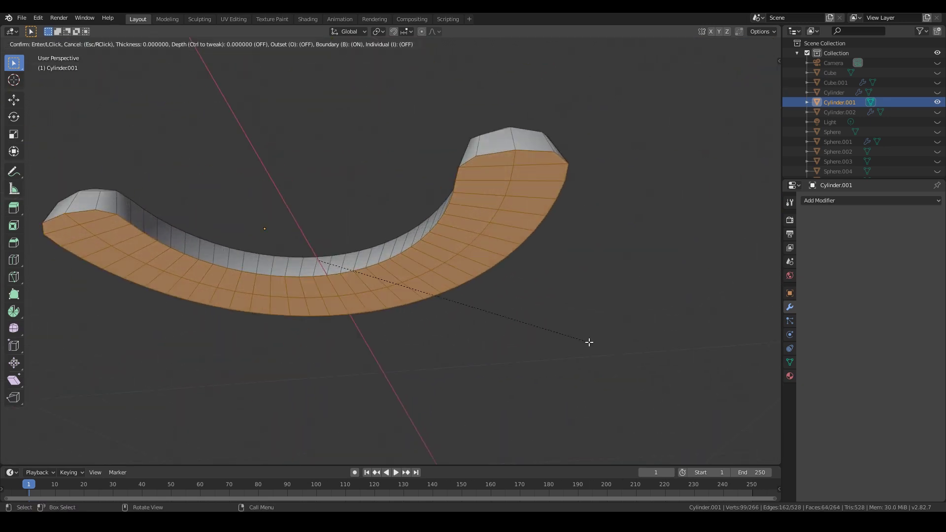
left_click(595, 309)
Add one supporting loop cut around the half-ring's outer side, slid close to the underside edge
key("alt+a")
middle_click_drag(567, 350, 504, 322)
key("ctrl+r")
left_click(504, 322)
left_click(512, 341)
middle_click_drag(612, 380, 569, 381)
Return to Object Mode and add a Subdivision Surface modifier to the half-ring
key("Tab")
left_click(835, 201)
left_click(729, 357)
key("ctrl+2")
middle_click_drag(597, 340, 476, 297)
key("alt+a")
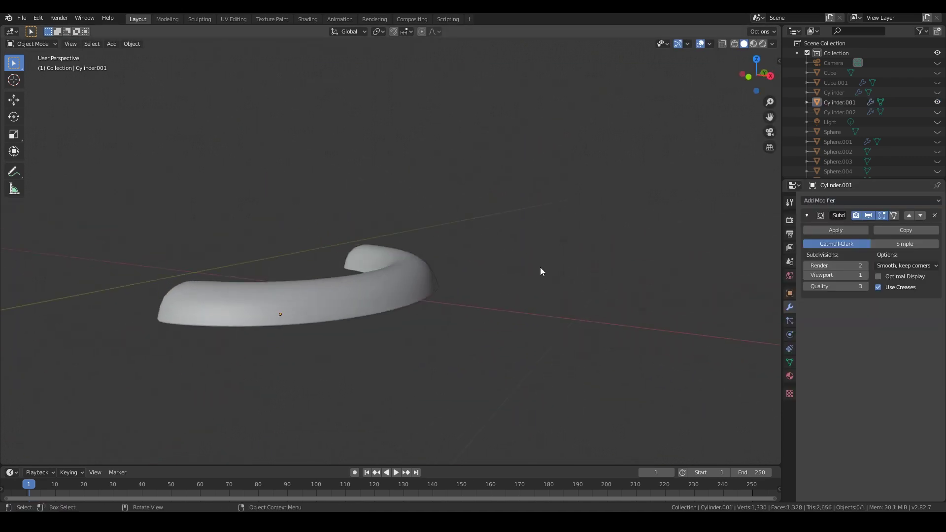
Unhide all hidden scene objects, clear the selection and save the file
key("alt+h")
key("alt+a")
scroll(511, 324, "down", 6)
key("ctrl+s")
Add a level 1 Subdivision Surface to the capsule standing above the hollowed dome
left_click(261, 276)
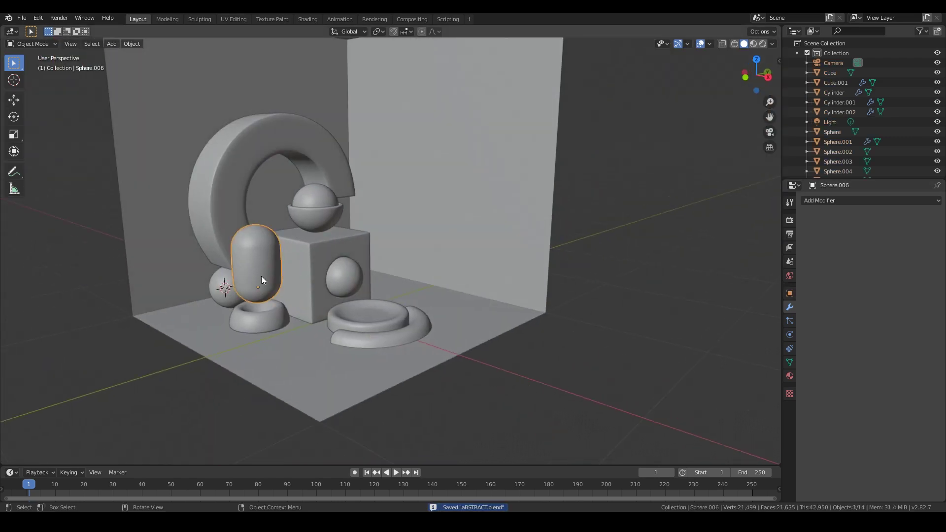
key("ctrl+1")
left_click(316, 142)
Place the 3D cursor on the floor beside the large cube and add a 2 m mesh cube there
middle_click_drag(532, 252, 450, 278)
scroll(451, 279, "up", 2)
scroll(411, 318, "up", 1)
left_click(408, 321)
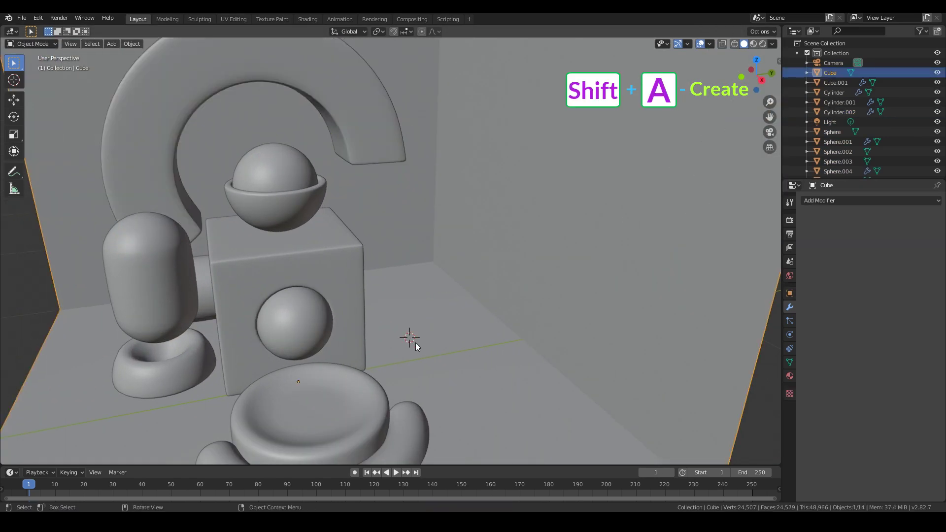
key("shift+a")
mouse_move(415, 319)
left_click(466, 117)
scroll(477, 241, "down", 3)
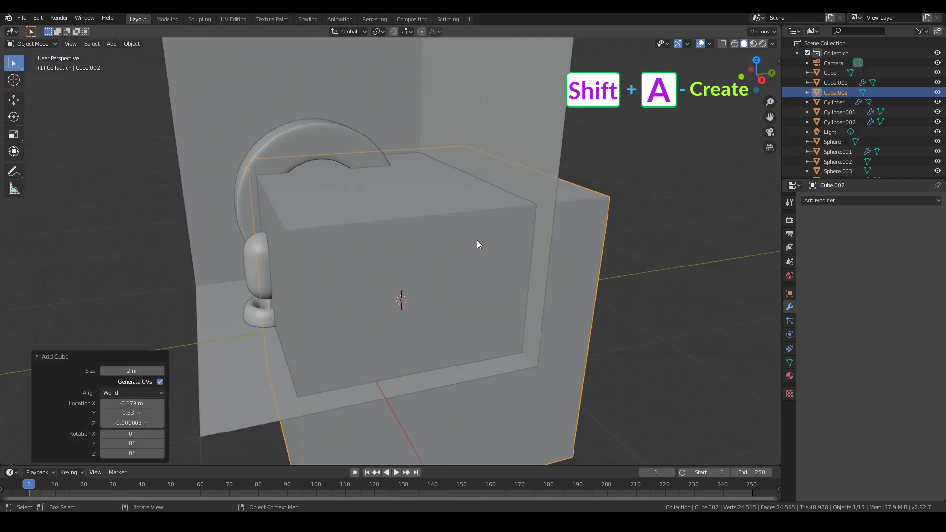
Set the new cube's median Z to 1 m in Edit Mode so its base rests on the floor
key("Tab")
key("n")
left_click(760, 101)
type("1")
key("Return")
key("n")
left_click(705, 414)
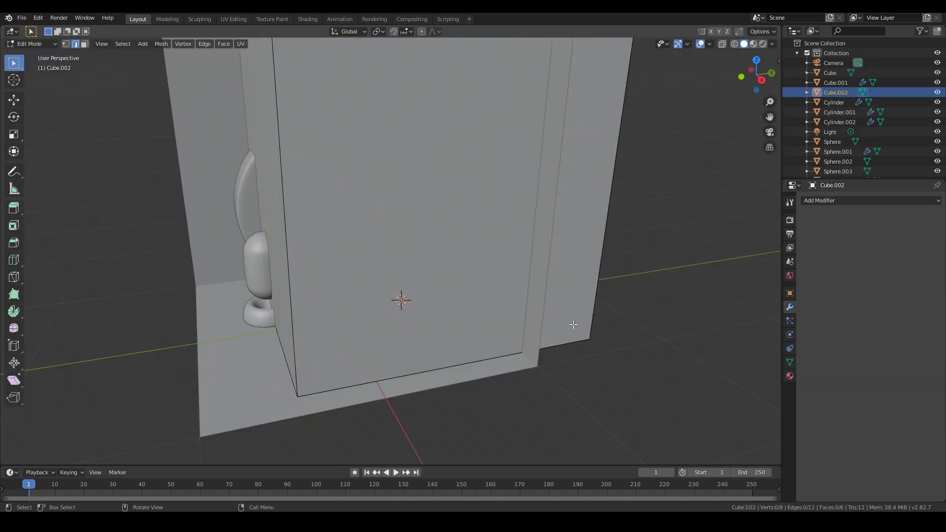
Scale all of the new cube's geometry down to a small block beside the large cube
scroll(573, 325, "down", 6)
key("a")
key("s")
left_click(422, 302)
Merge the four top-face vertices of the small block at their centre to form a pyramid
scroll(422, 301, "up", 2)
key("3")
left_click(422, 262)
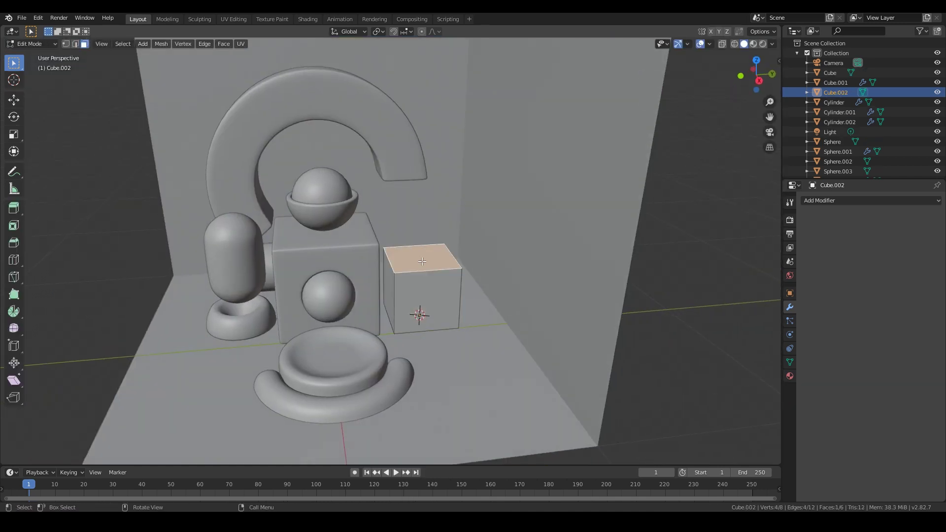
key("1")
key("alt+m")
left_click(423, 264)
left_click(430, 262)
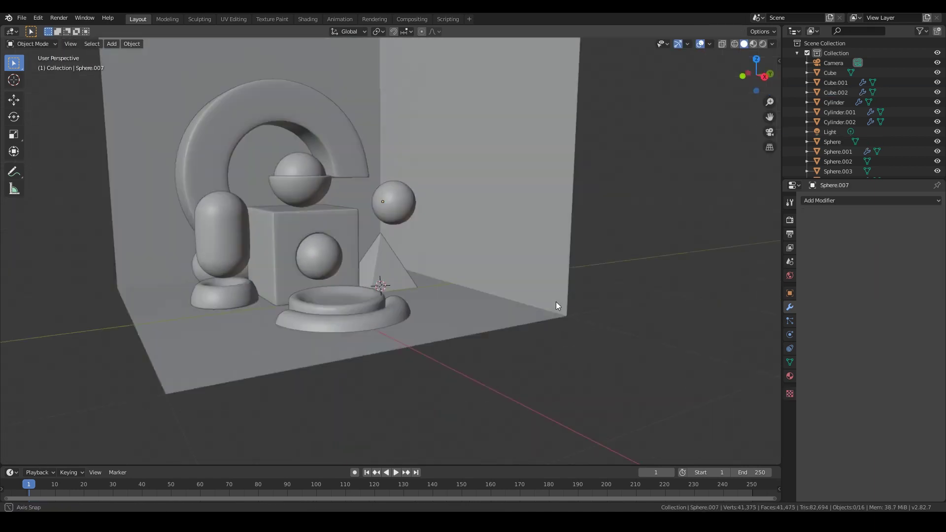
Move the sphere above the pyramid about -0.196 m along the X axis to centre it over the apex
middle_click_drag(556, 302, 570, 303)
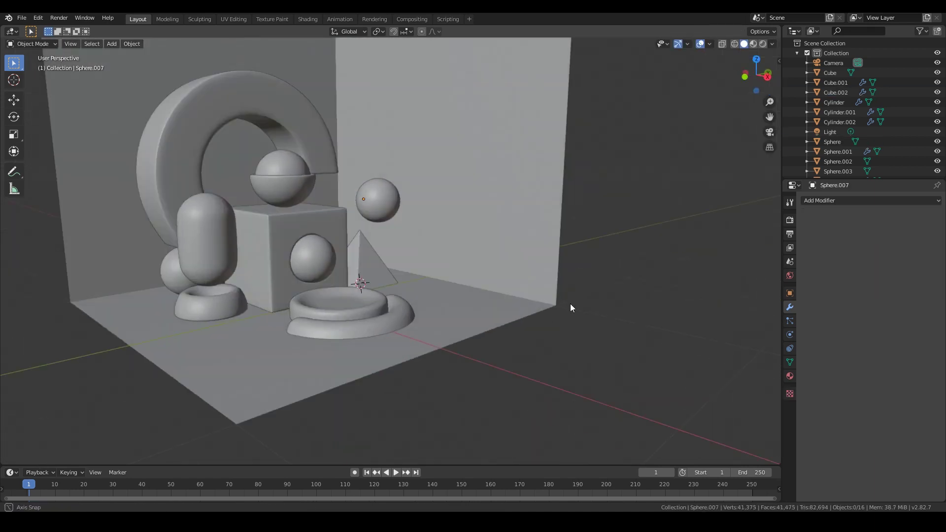
key("KP_7")
key("x")
key("x")
left_click(335, 207)
key("g")
key("x")
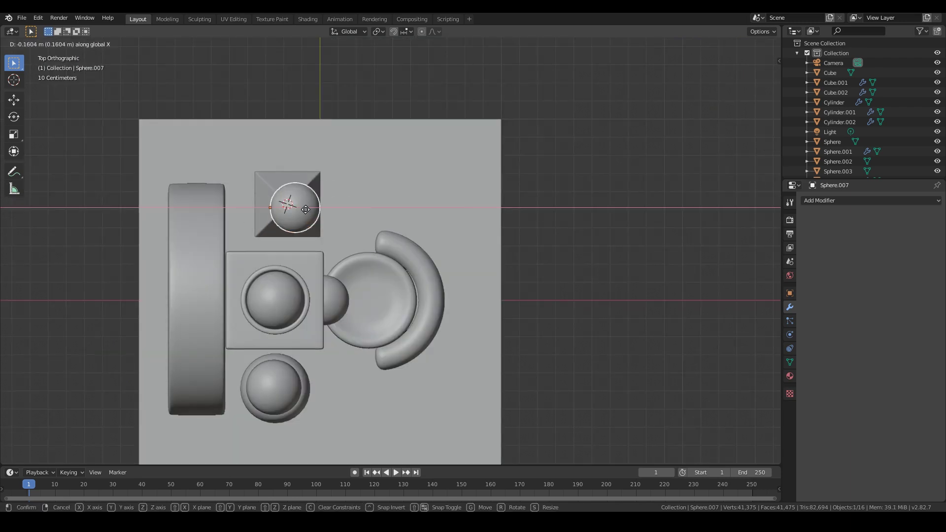
left_click(305, 209)
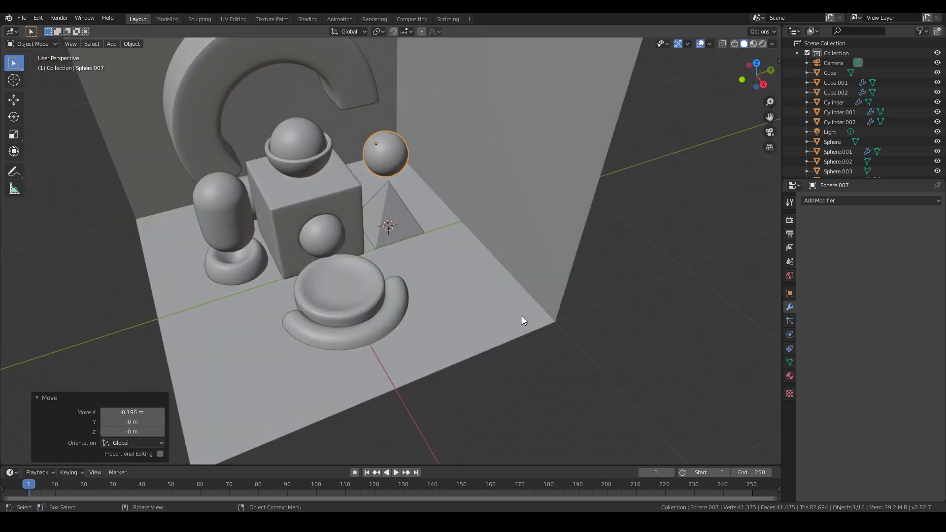
Select the sphere floating above the pyramid and delete it
key("KP_3")
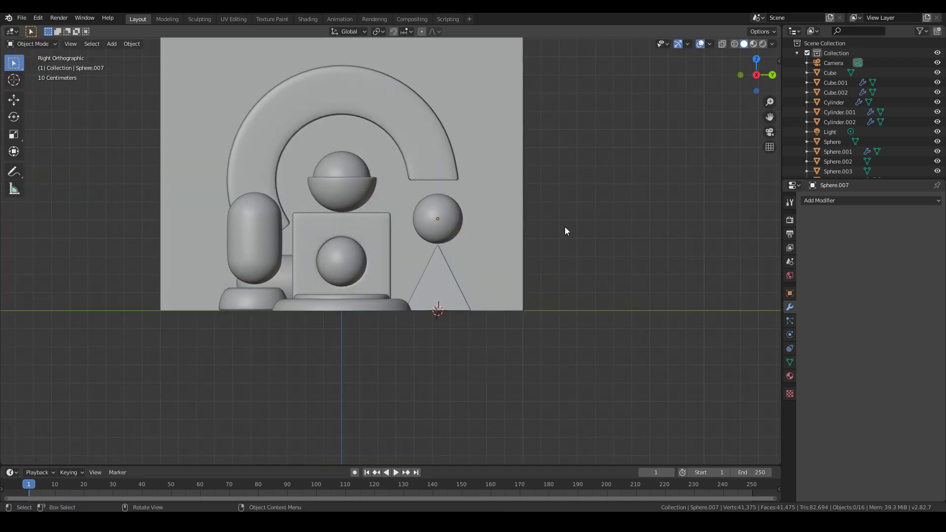
middle_click_drag(566, 230, 404, 209)
left_click(379, 180)
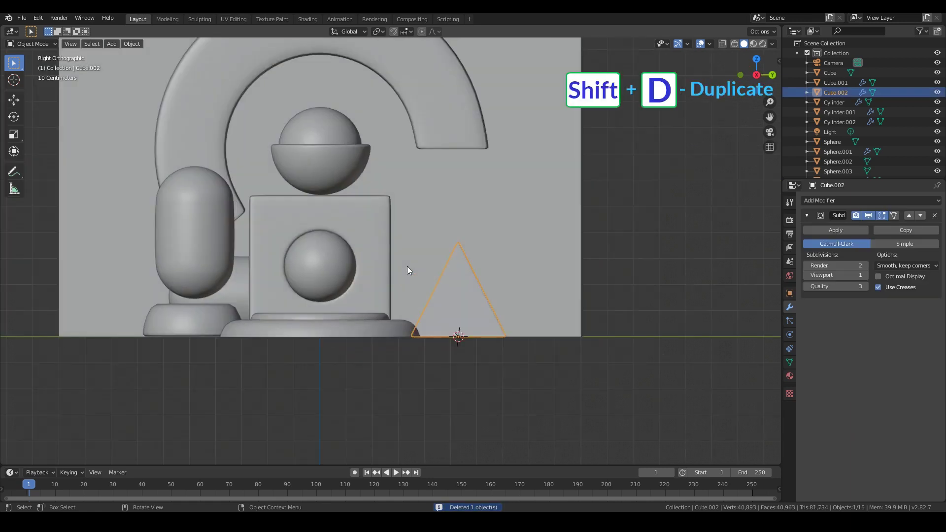
Duplicate the pyramid and rotate the copy 90° about the X axis
key("shift+d")
type("rx90")
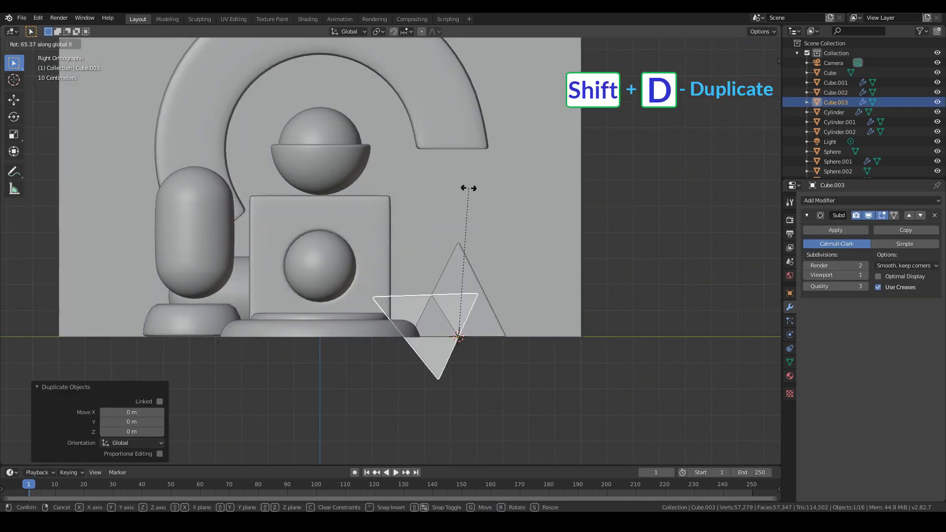
key("Return")
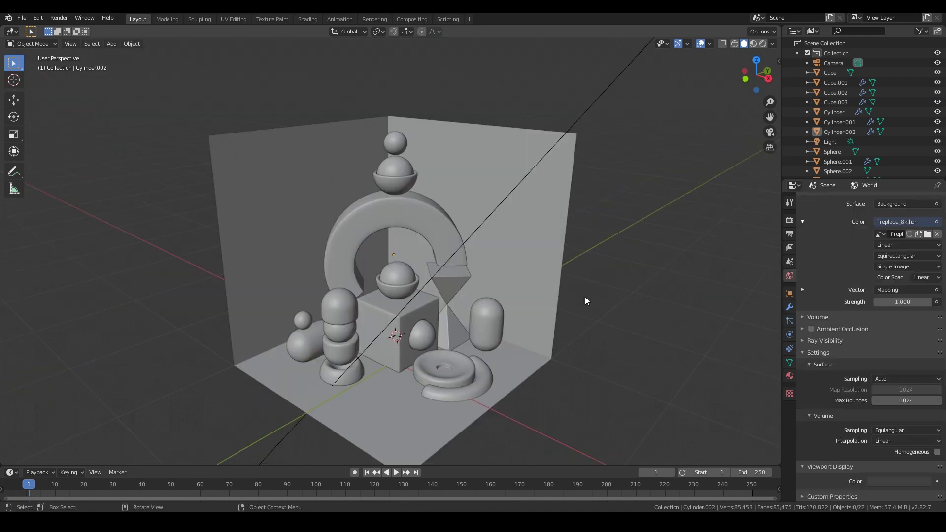
Draw a handwritten annotation beside the arrows pointing at the metallic objects
middle_click_drag(638, 309, 635, 286, "shift")
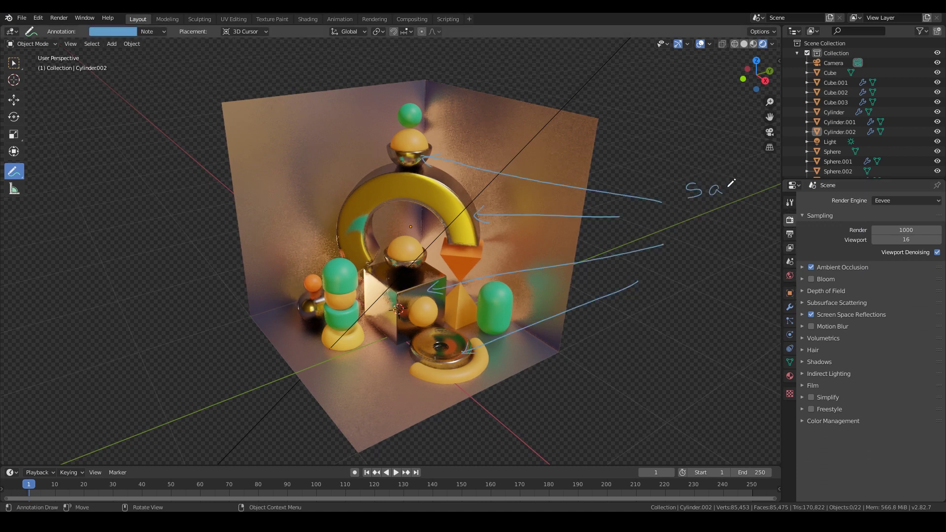
left_click_drag(639, 232, 672, 230)
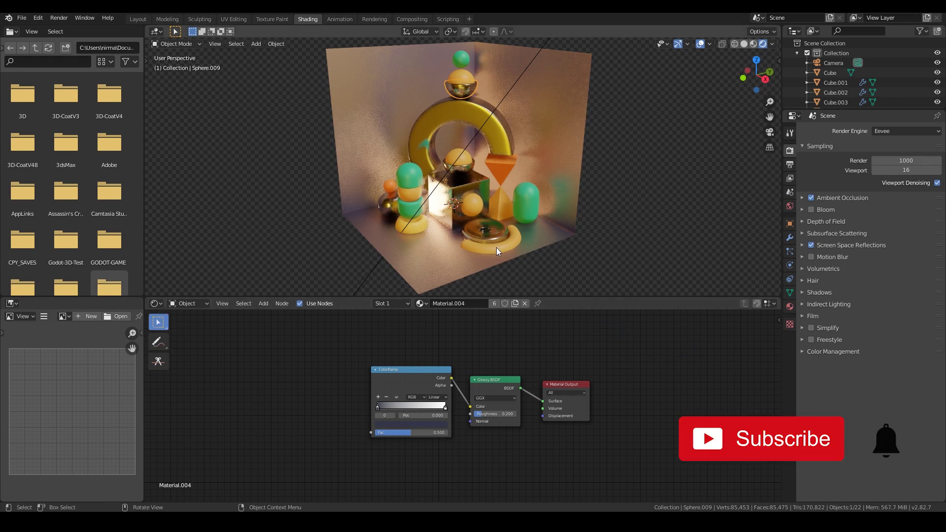
Inspect the material nodes of the half-ring, the green capsule and the small orange sphere
left_click(495, 247)
middle_click_drag(585, 422, 586, 379)
left_click_drag(484, 346, 489, 346)
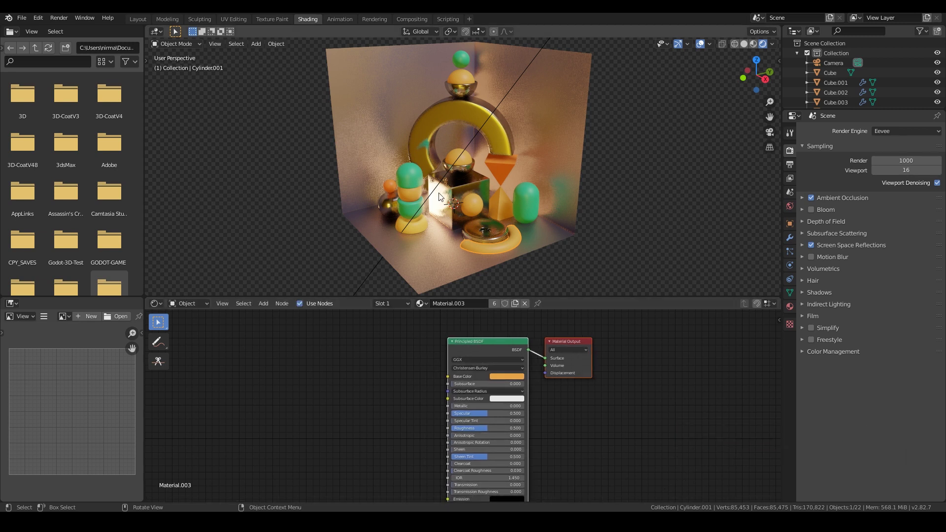
left_click(419, 181)
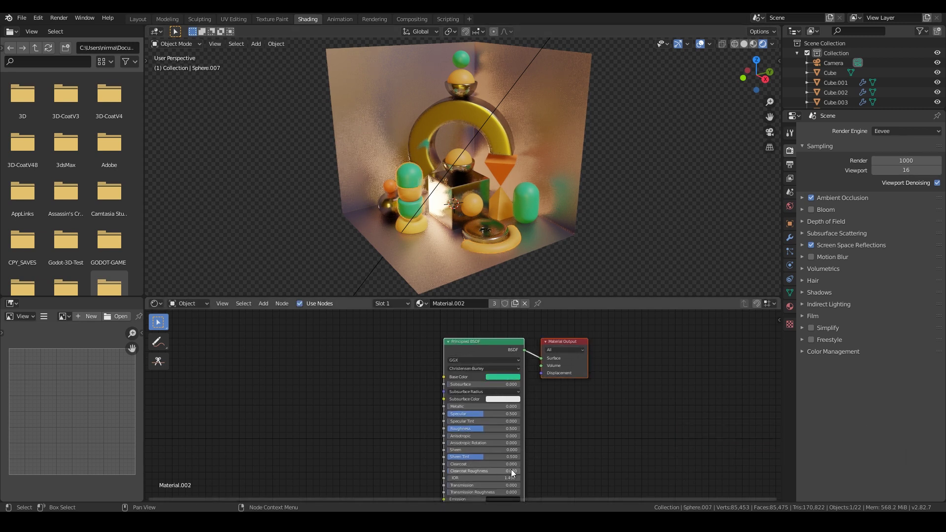
left_click(392, 188)
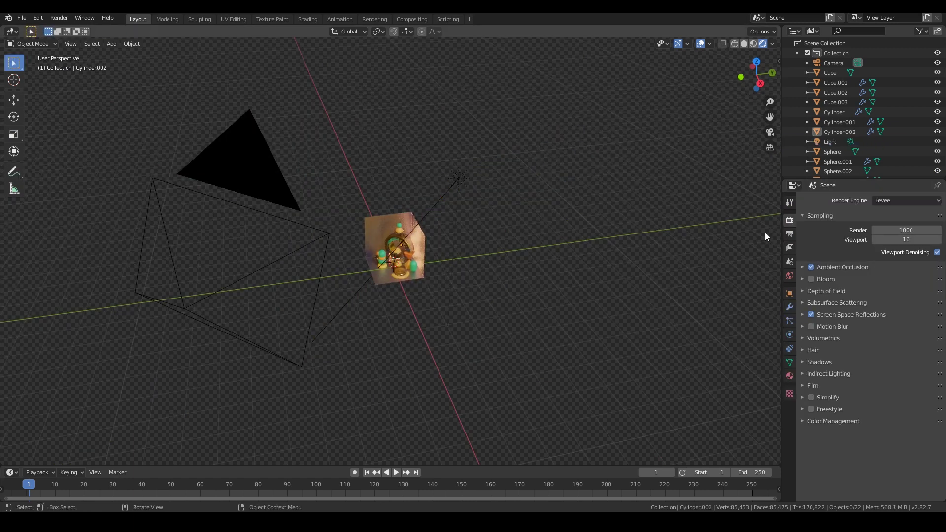
Select the light above the scene and open its light settings
left_click(462, 179)
mouse_move(462, 179)
middle_mouse_down()
mouse_move(492, 191)
mouse_move(511, 281)
mouse_move(581, 295)
middle_mouse_up()
left_click(789, 336)
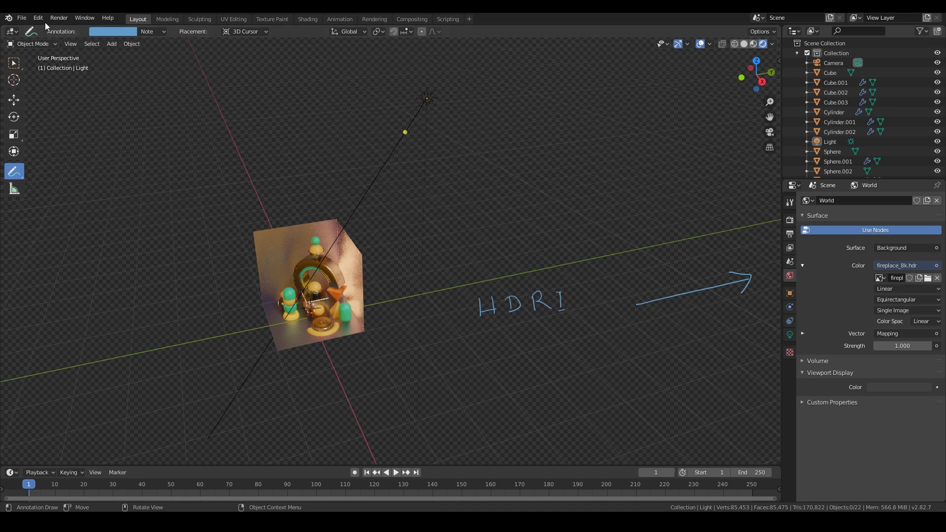
Set the world colour to an Environment Texture and load fireplace_8k.hdr as its image
left_click(14, 64)
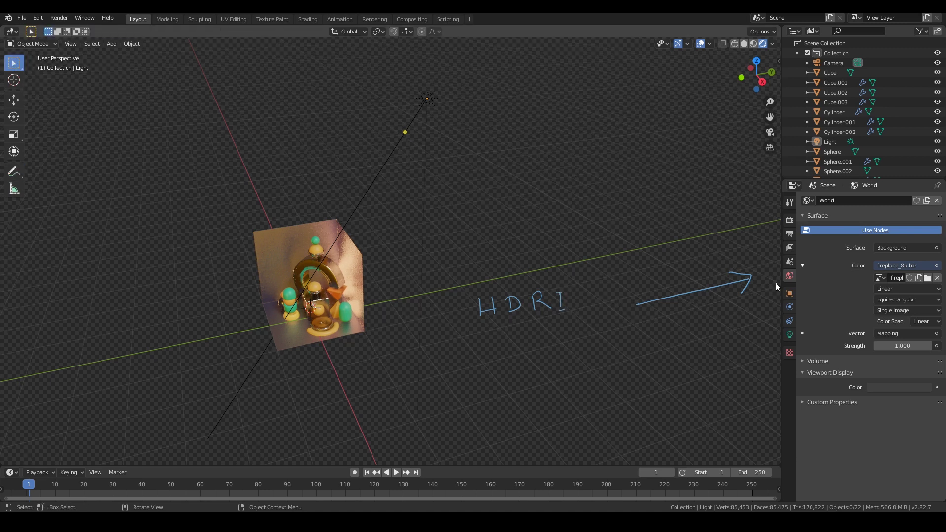
left_click(936, 266)
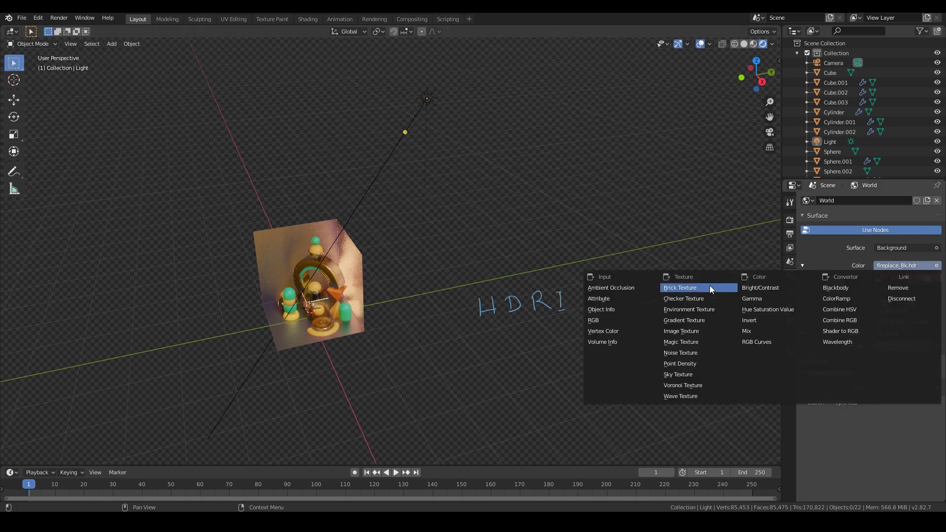
left_click(698, 309)
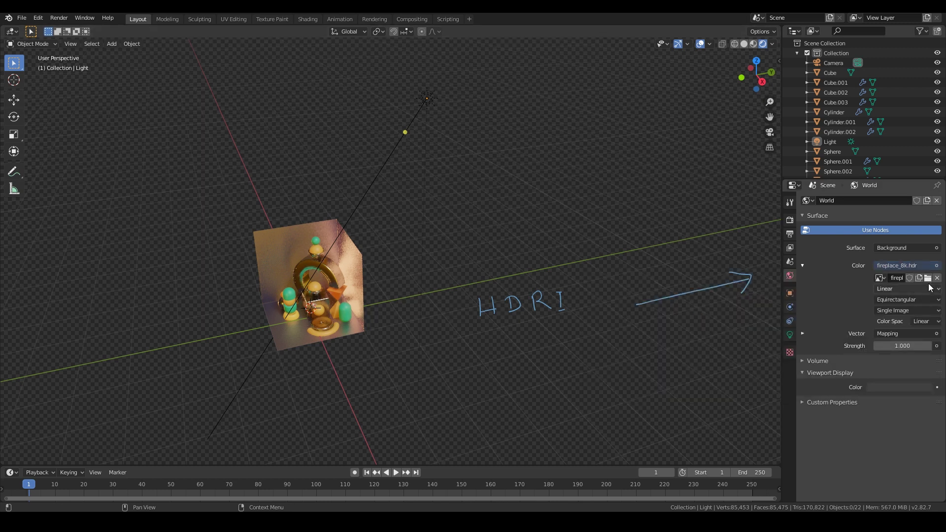
left_click(928, 278)
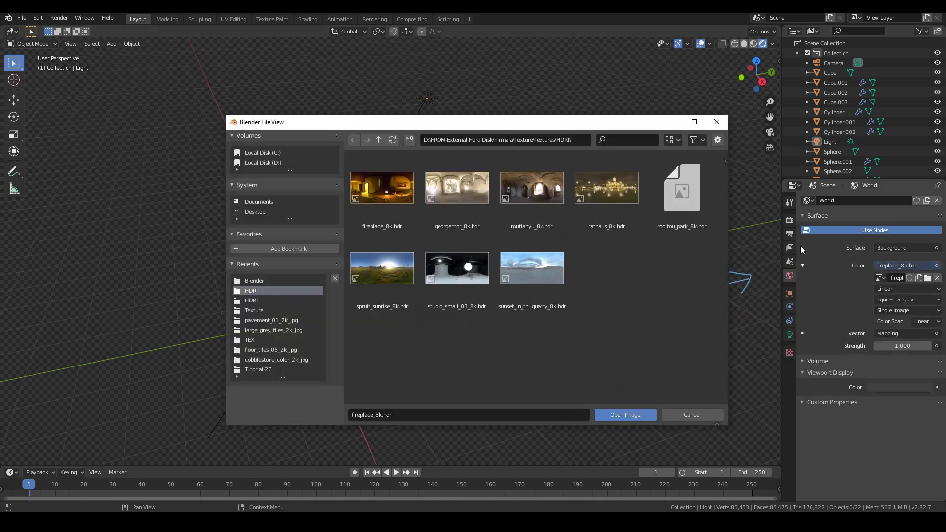
double_click(373, 187)
Set the scene's render engine to Cycles
left_click(789, 220)
left_click(899, 201)
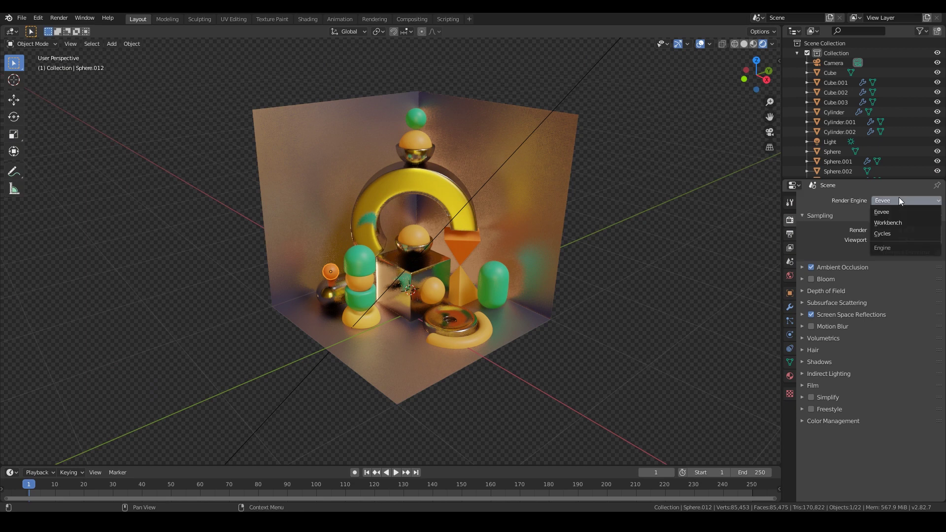
left_click(889, 233)
Open the view layer settings and collapse the Cryptomatte section to check the Denoising option
left_click(790, 276)
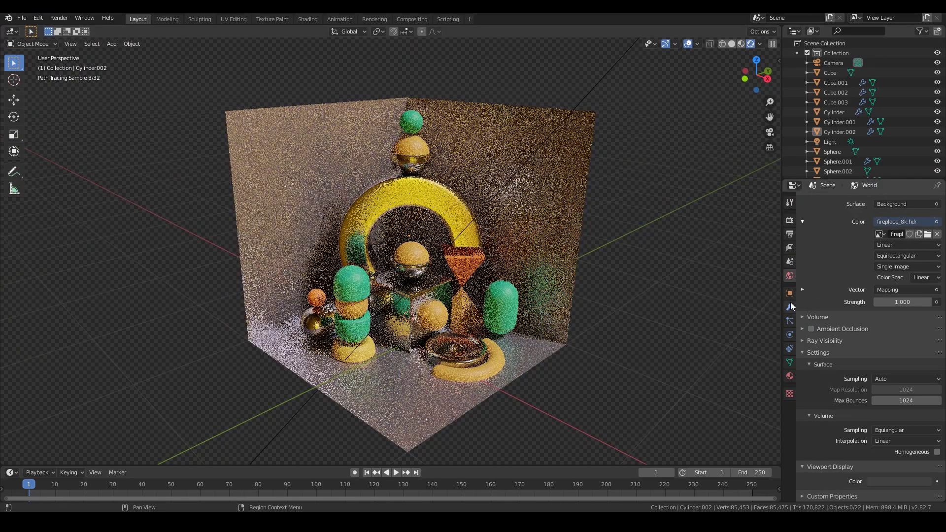
left_click(790, 248)
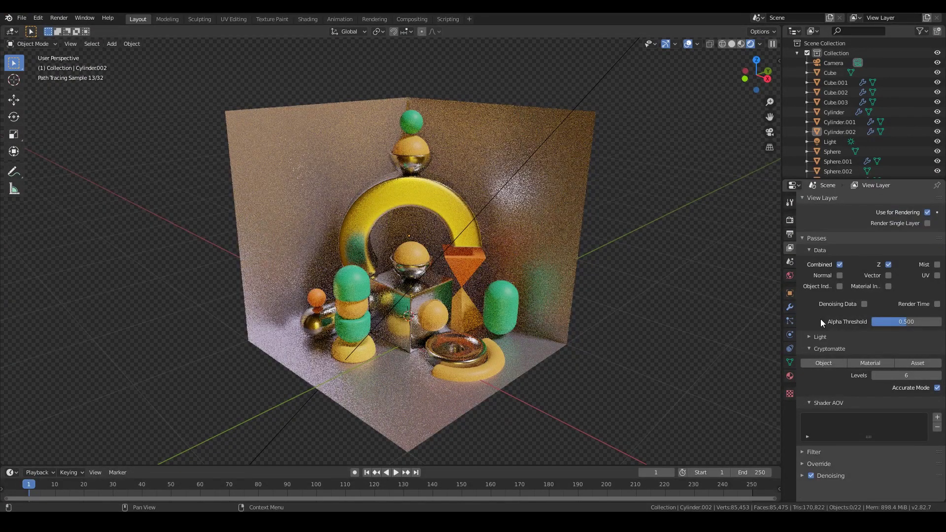
left_click(819, 348)
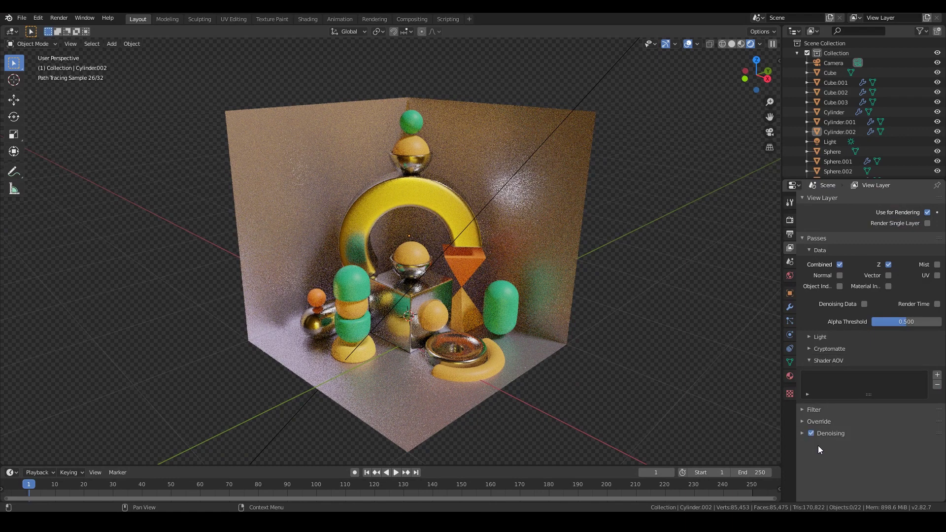